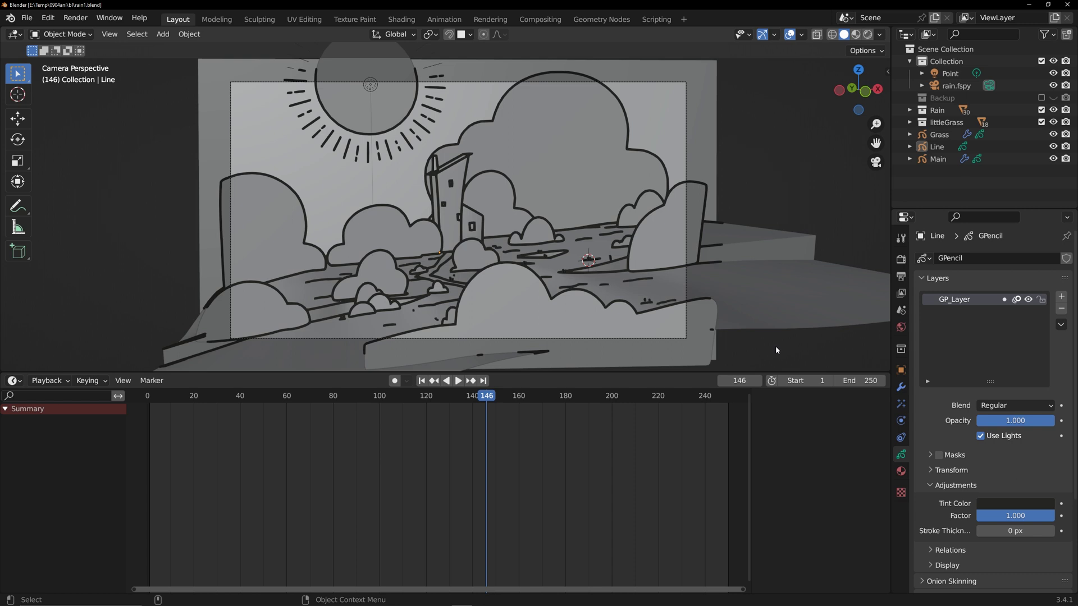
Select the foreground bush mesh and set the scene's frame rate to 30 fps
left_click(509, 292)
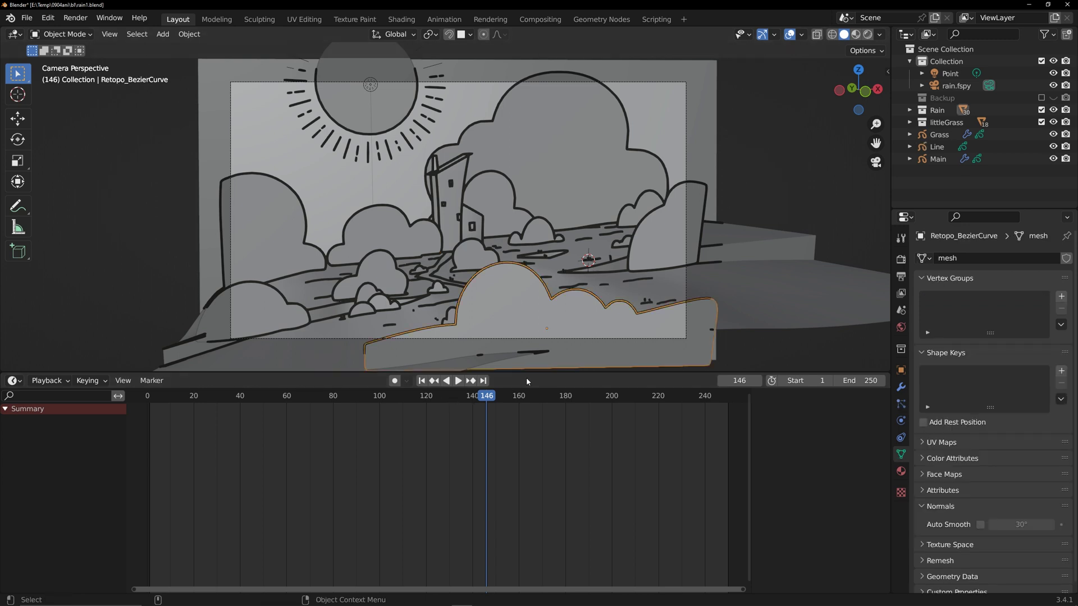
left_click(902, 277)
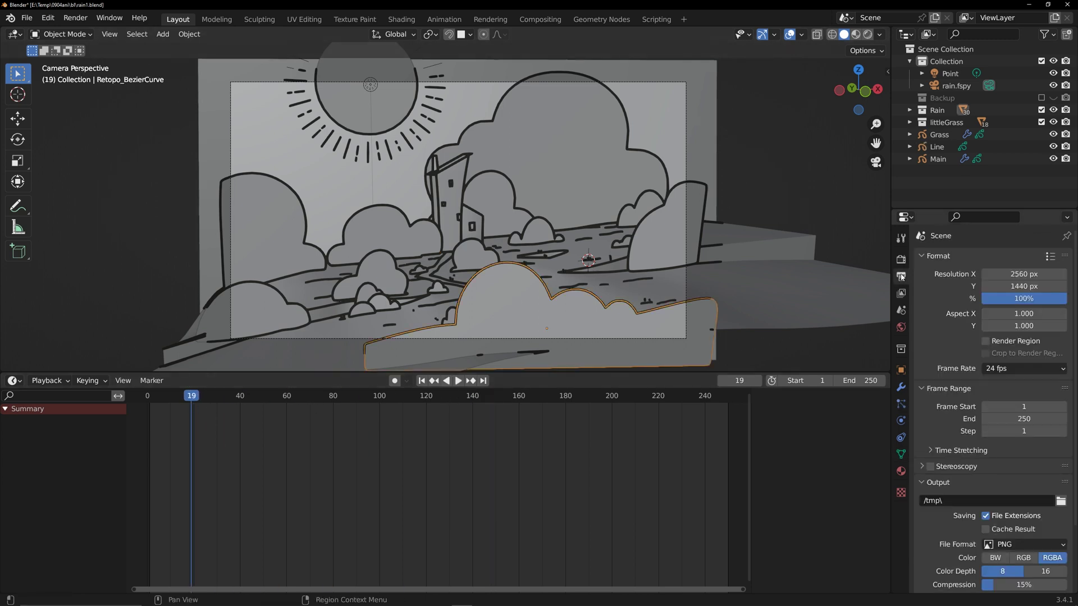
left_click(1004, 369)
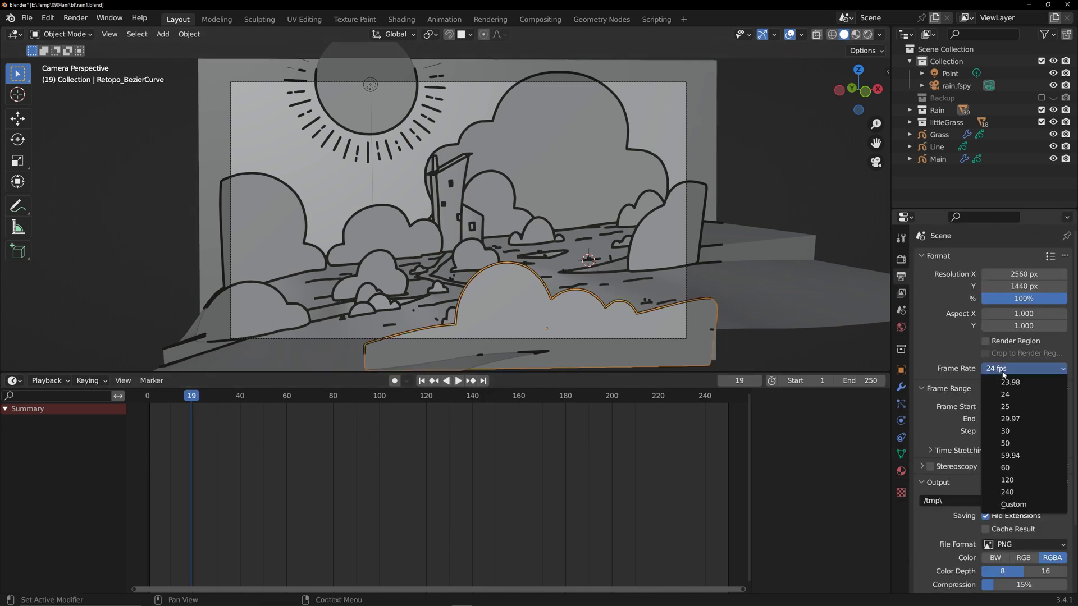
left_click(1021, 432)
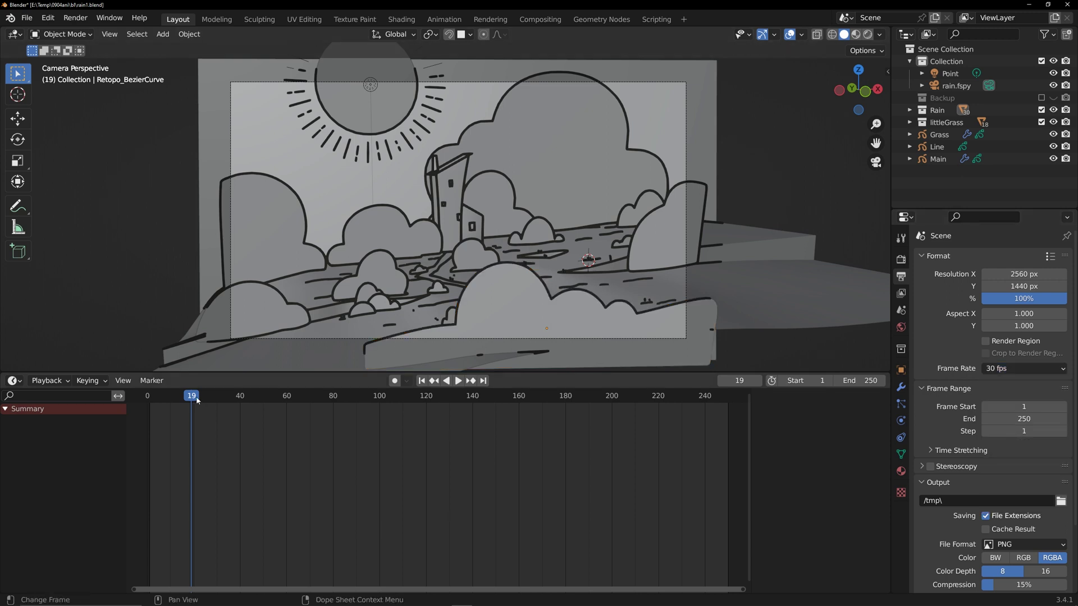
Split the timeline area to keep a thin timeline strip above a Geometry Node Editor
left_click_drag(192, 400, 184, 400)
left_click(15, 380)
left_click(53, 483)
left_click_drag(5, 372, 4, 391)
left_click_drag(3, 387, 7, 365)
left_click(15, 373)
left_click(15, 373)
left_click(15, 373)
Create a geometry node group named Wave on the bush and hide the node editor's sidebar
left_click(172, 420)
double_click(440, 401)
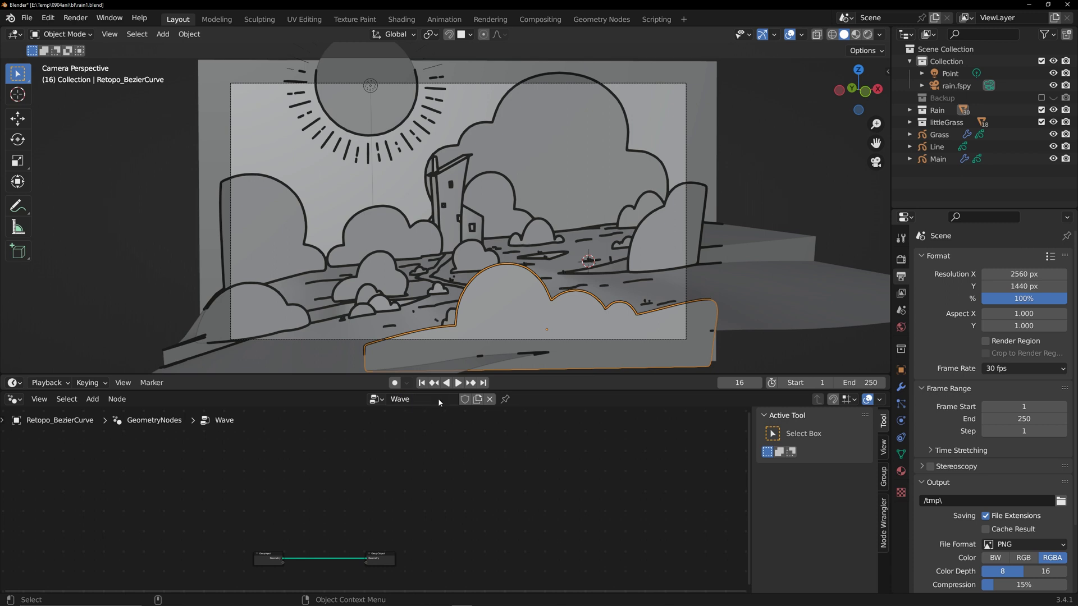
key("n")
scroll(454, 458, "up", 5)
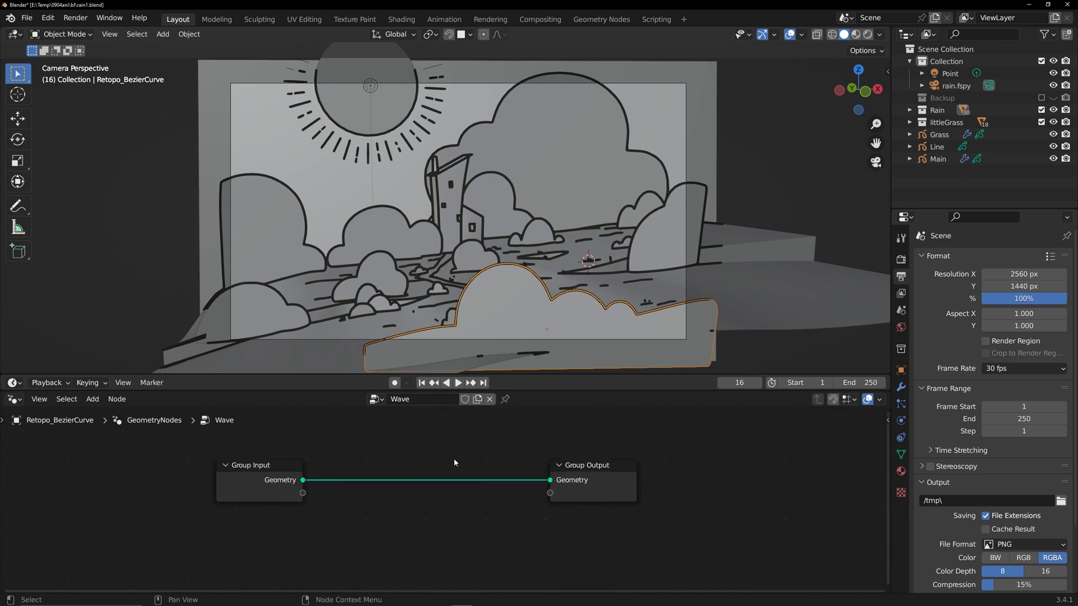
scroll(457, 461, "up", 2)
Insert a Set Position node between the Group Input and Group Output
key("shift+a")
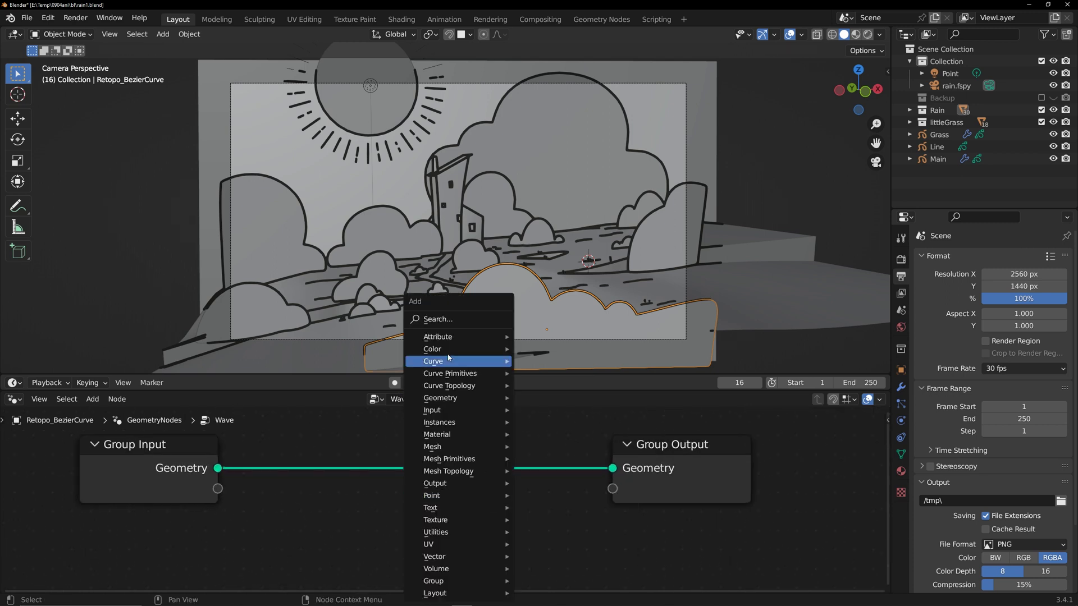
left_click(444, 321)
type("set")
key("Down")
key("Down")
key("Return")
left_click(399, 411)
scroll(469, 458, "down", 4)
Try an X offset of about 0.5 m on the Set Position node and reset it to 0
mouse_move(460, 518)
left_mouse_down()
mouse_move(489, 519)
mouse_move(451, 519)
left_mouse_up()
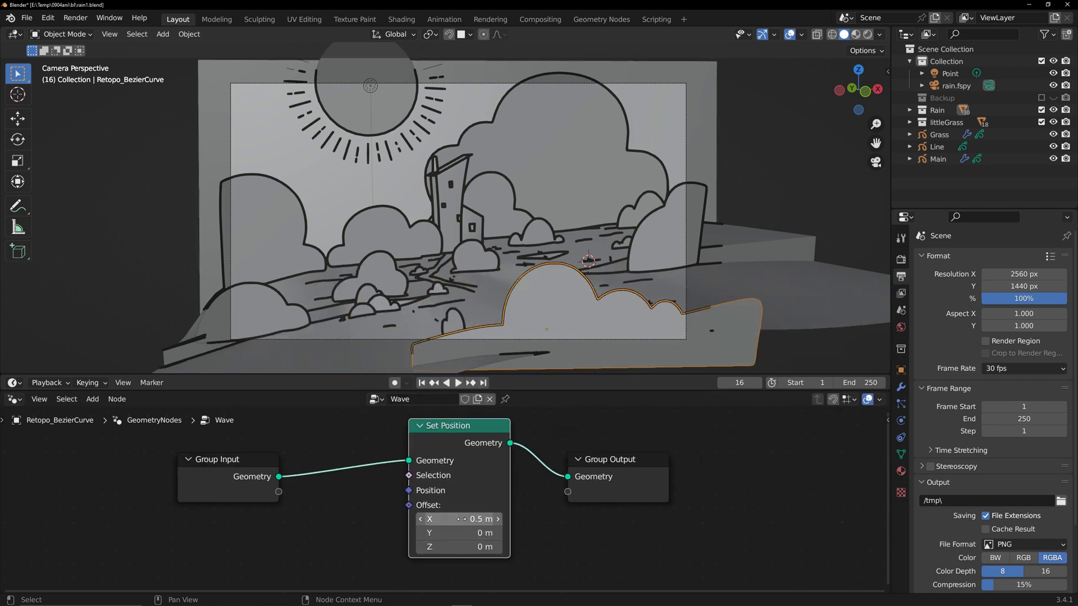
type("0")
key("Return")
Add a Wave Texture node and feed its Color into the Set Position node's Offset
left_click_drag(244, 462, 181, 448)
middle_click_drag(319, 496, 390, 506)
left_click_drag(480, 515, 331, 456)
type("wave")
key("Return")
left_click(342, 486)
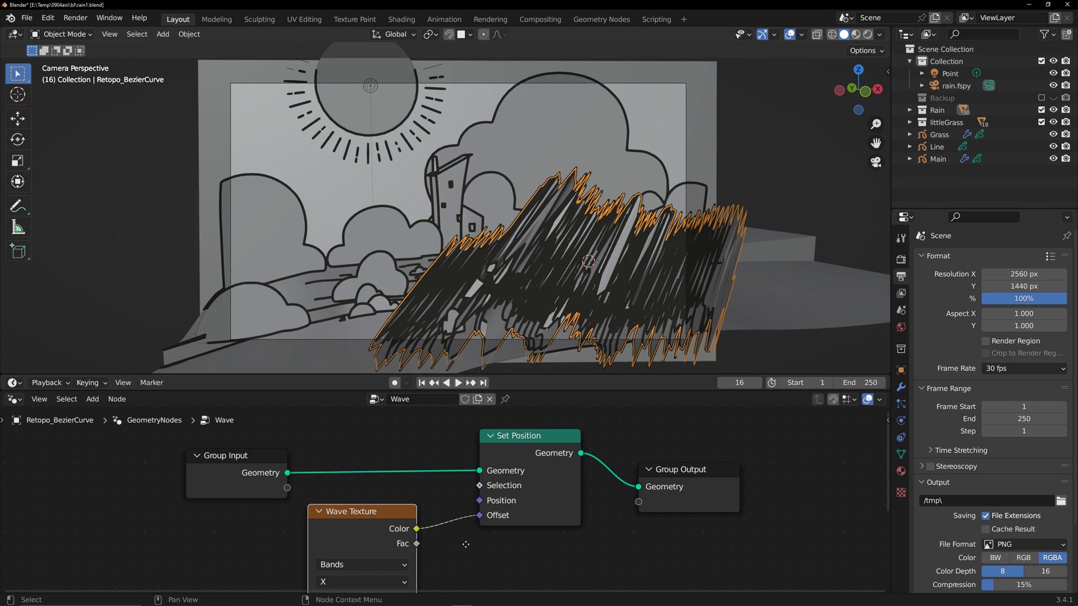
Set the Wave Texture's scale to 0.1
scroll(376, 564, "down", 3, "shift")
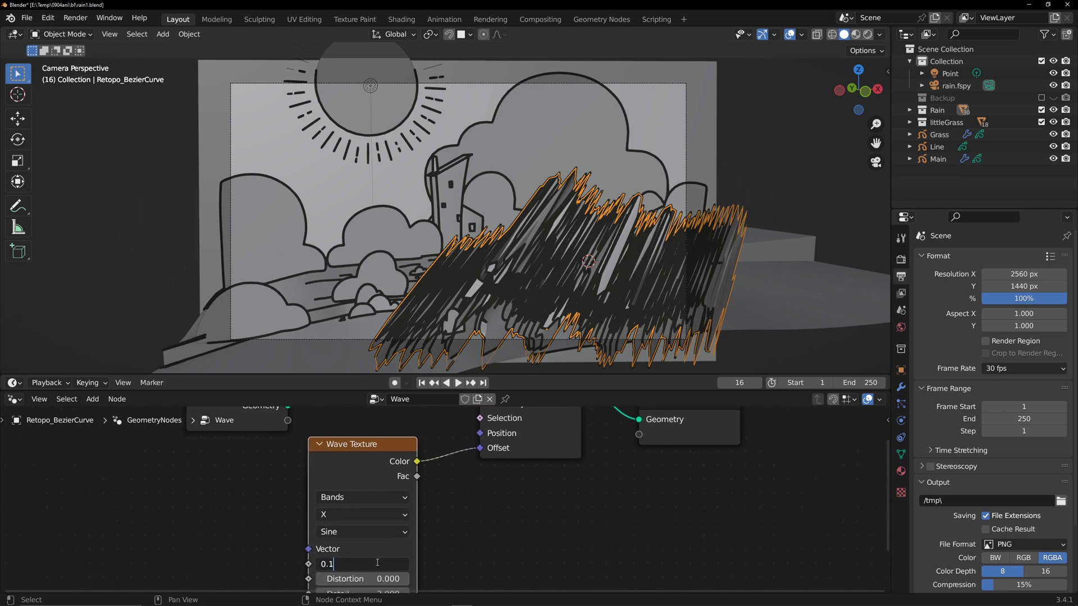
key("Return")
scroll(511, 503, "down", 3)
middle_click_drag(511, 503, 586, 526)
left_click_drag(382, 456, 332, 456)
scroll(369, 494, "up", 3)
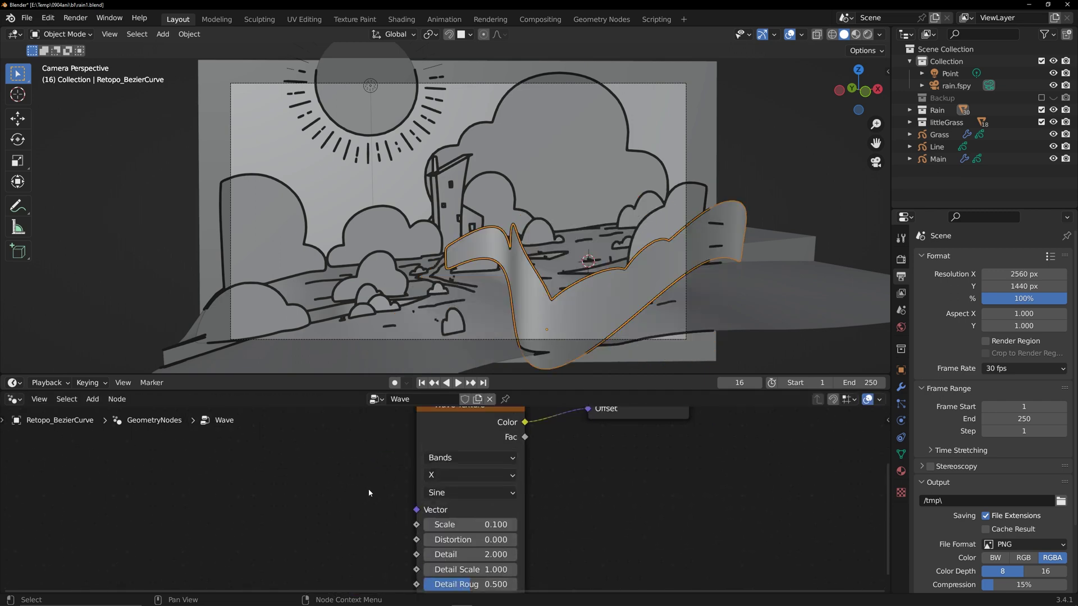
Enlarge the node editor area and reframe the viewport so the bush stays in view
scroll(393, 497, "down", 4)
left_click_drag(376, 375, 375, 238)
middle_click_drag(438, 196, 378, 100, "shift")
left_click_drag(376, 392, 375, 254)
Add Position and Scene Time input nodes stacked ahead of the Wave Texture
scroll(363, 396, "up", 1)
key("shift+a")
type("po")
left_click(277, 355)
left_click(239, 326)
key("shift+a")
type("t")
left_click(271, 348)
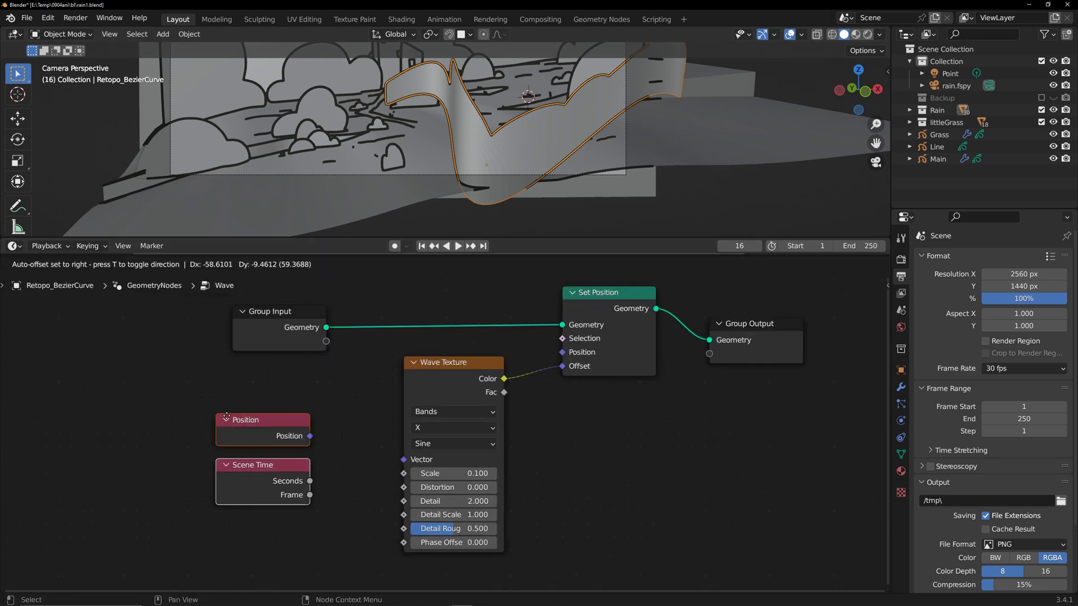
left_click(273, 487)
left_click_drag(238, 373, 292, 472)
key("g")
left_click(198, 473)
left_click(304, 422)
Add a Vector Math node that sums Position and Scene Time's Seconds, and feed its result into the Wave Texture's Vector
key("shift+a")
left_click(275, 321)
type("ve")
left_click(283, 353)
left_click(285, 412)
left_click_drag(241, 428, 275, 439)
left_click_drag(241, 472, 275, 452)
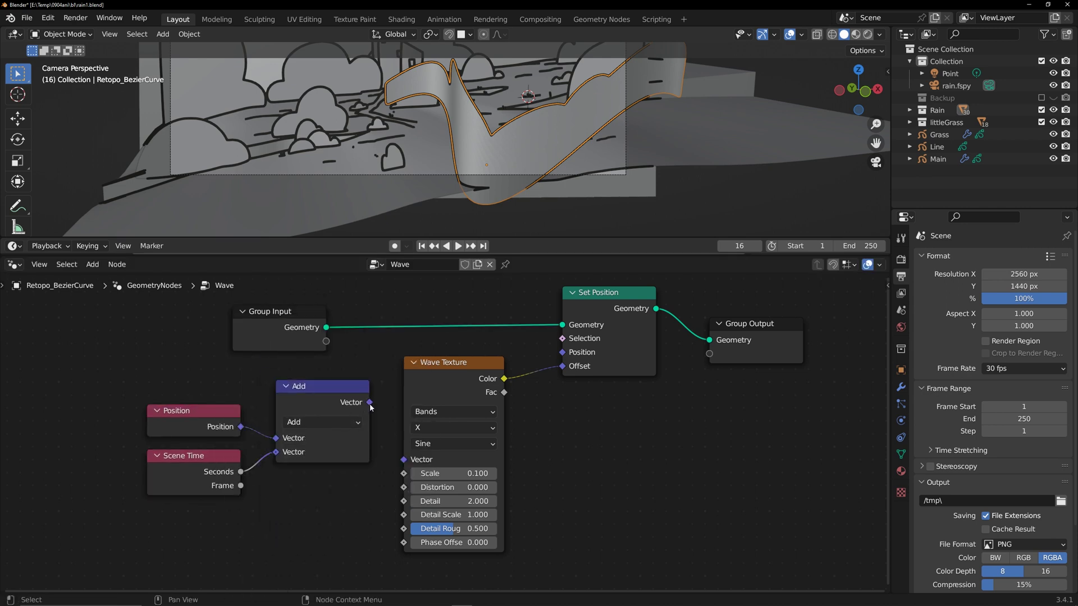
left_click_drag(390, 452, 397, 455)
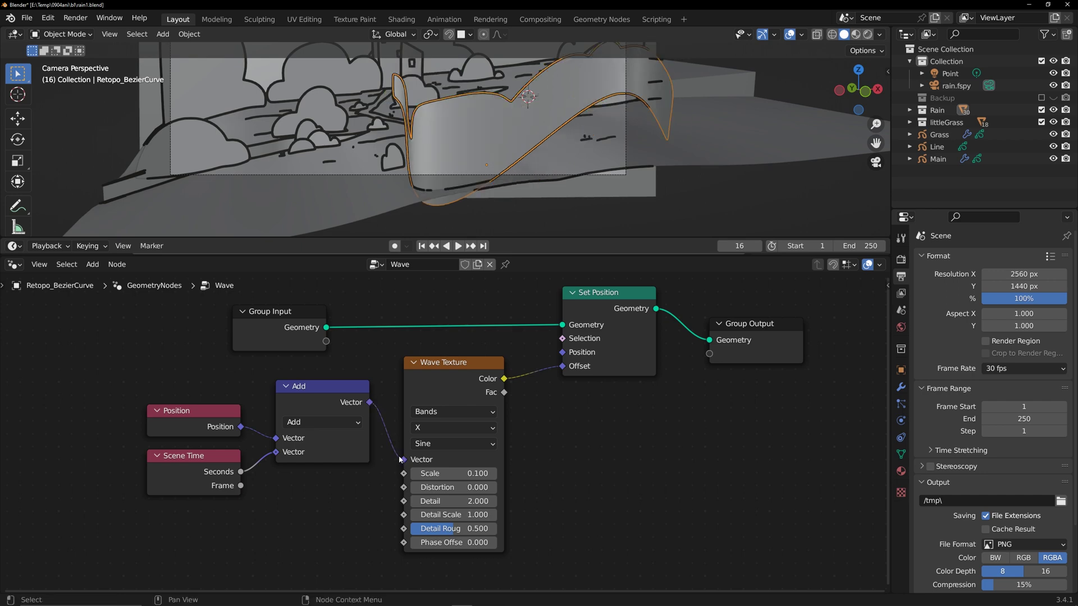
Play the animation and examine the bush's wave motion from an orbited view as well as through the camera
key("space")
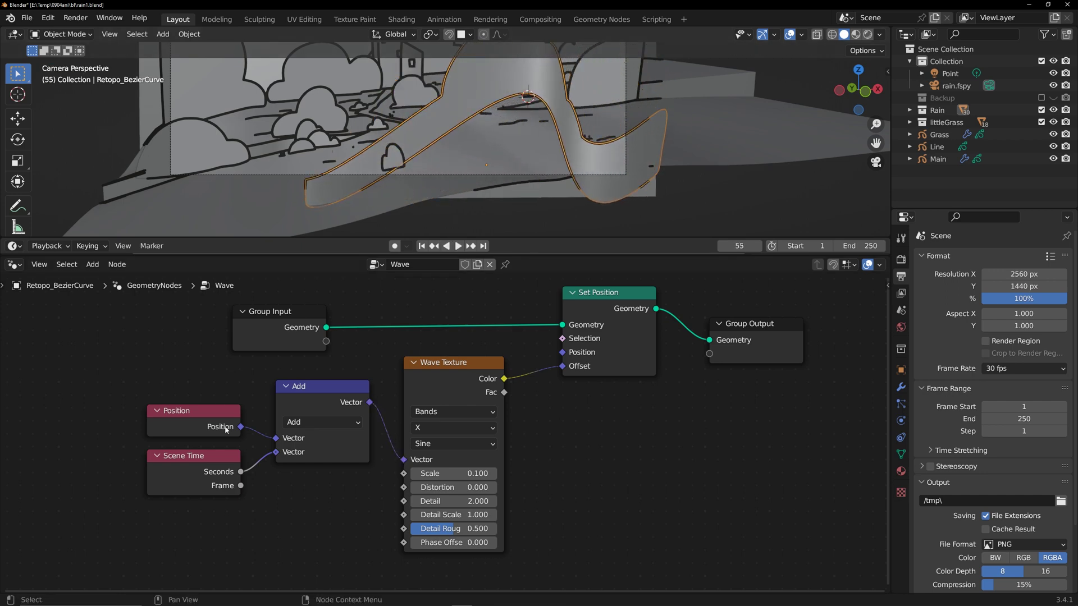
left_click_drag(268, 466, 276, 453)
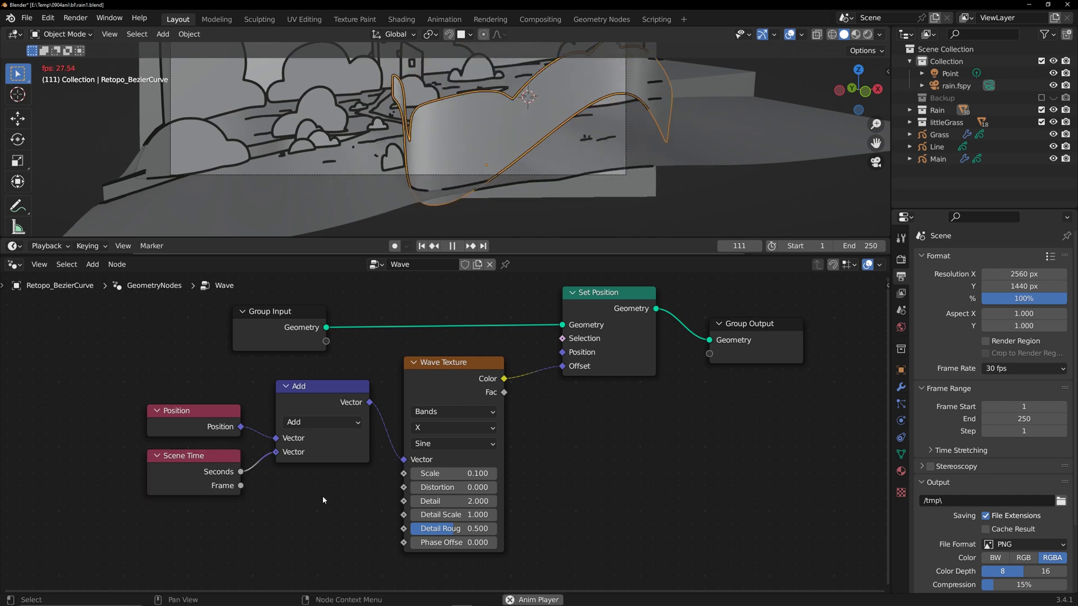
key("space")
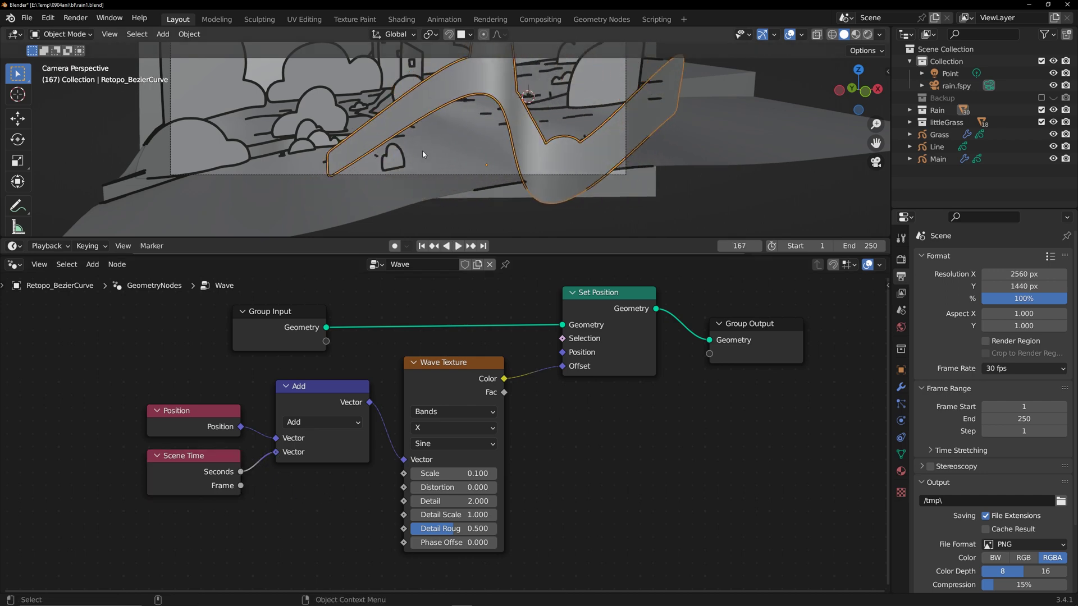
mouse_move(417, 155)
middle_mouse_down()
mouse_move(500, 173)
mouse_move(490, 118)
mouse_move(521, 160)
mouse_move(422, 146)
middle_mouse_up()
key("space")
key("space")
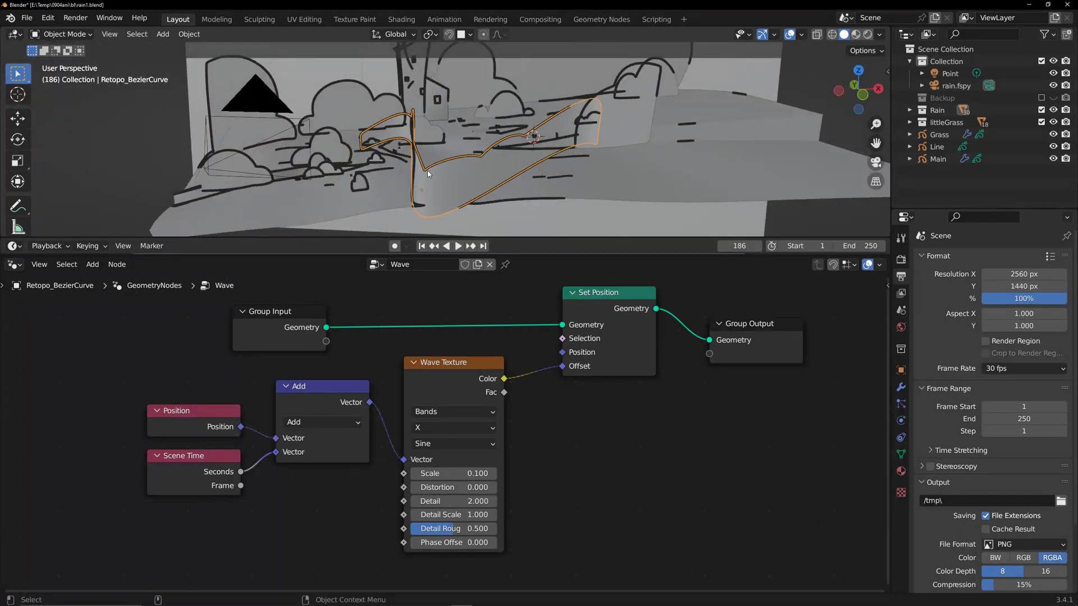
key("KP_0")
Add a Combine XYZ node that takes the Wave Texture's Color as X and drives the Set Position Offset
middle_click_drag(537, 393, 491, 431)
left_click(419, 402)
left_click_drag(497, 314, 791, 387)
left_click(508, 454)
key("shift+a")
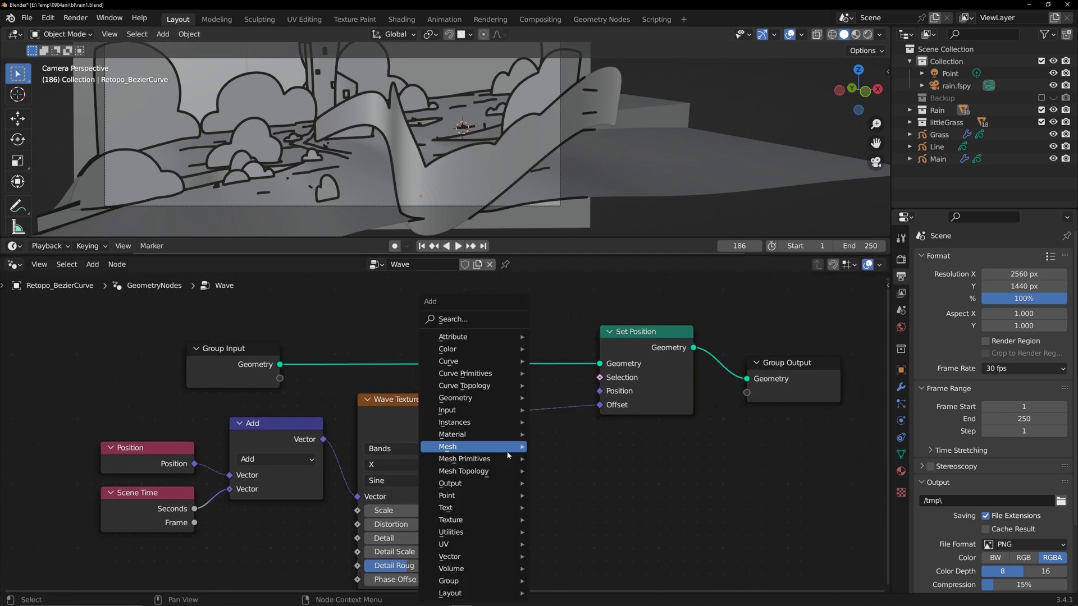
left_click(476, 321)
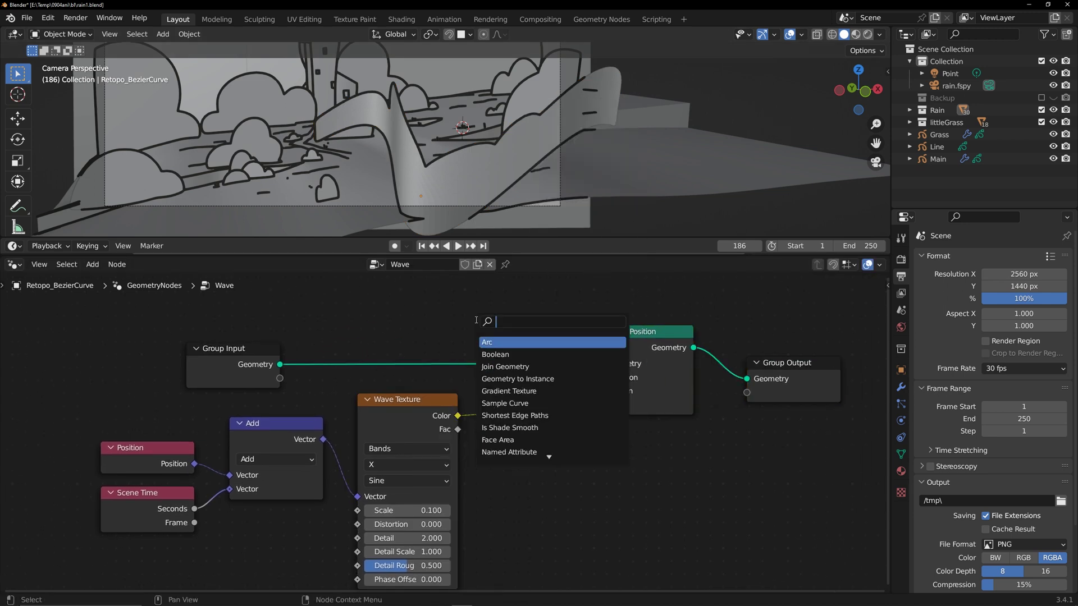
type("com")
left_click(504, 354)
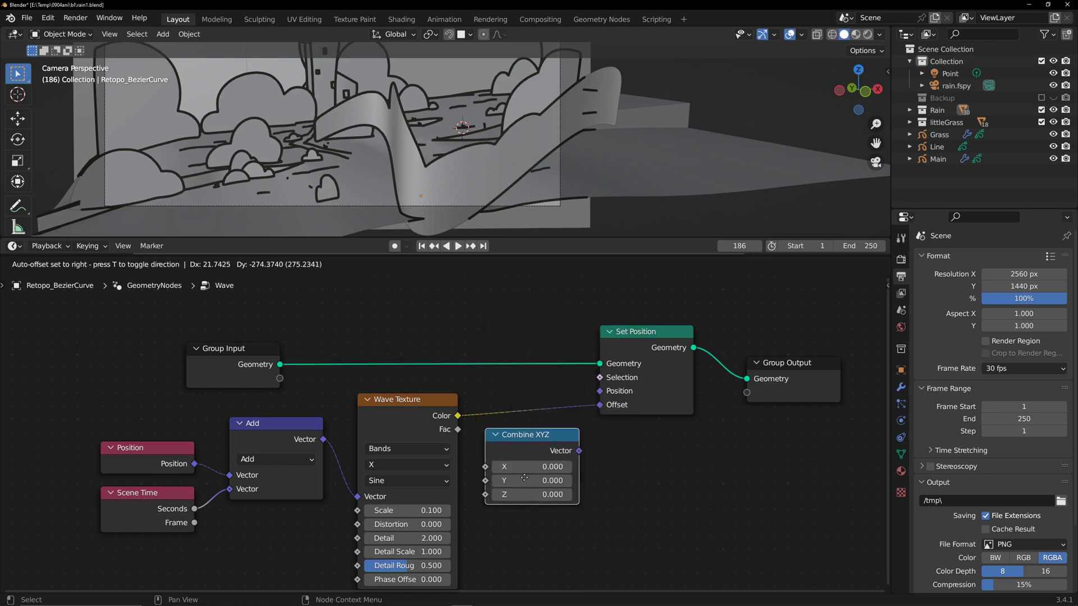
left_click(464, 427)
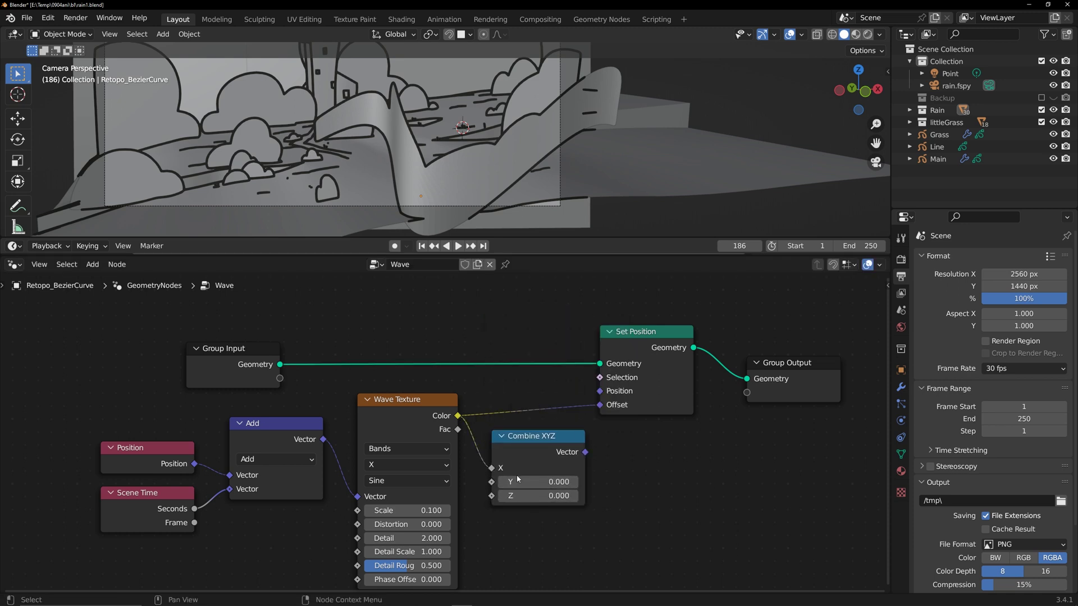
left_click_drag(603, 405, 604, 406)
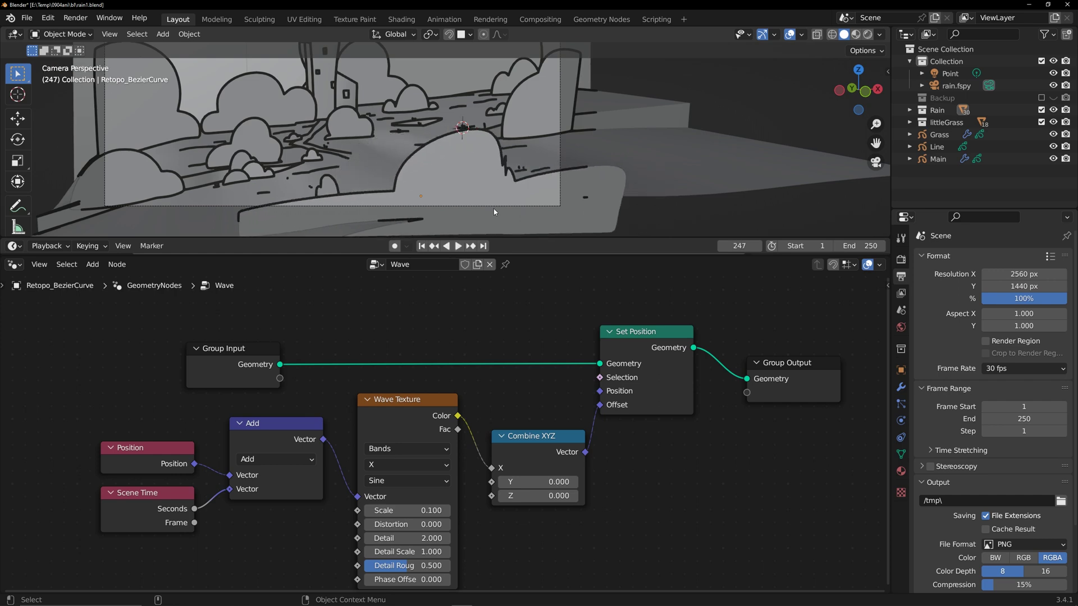
Play the animation from the first frame and examine how the bush sways along X
middle_click_drag(477, 205, 679, 191)
key("space")
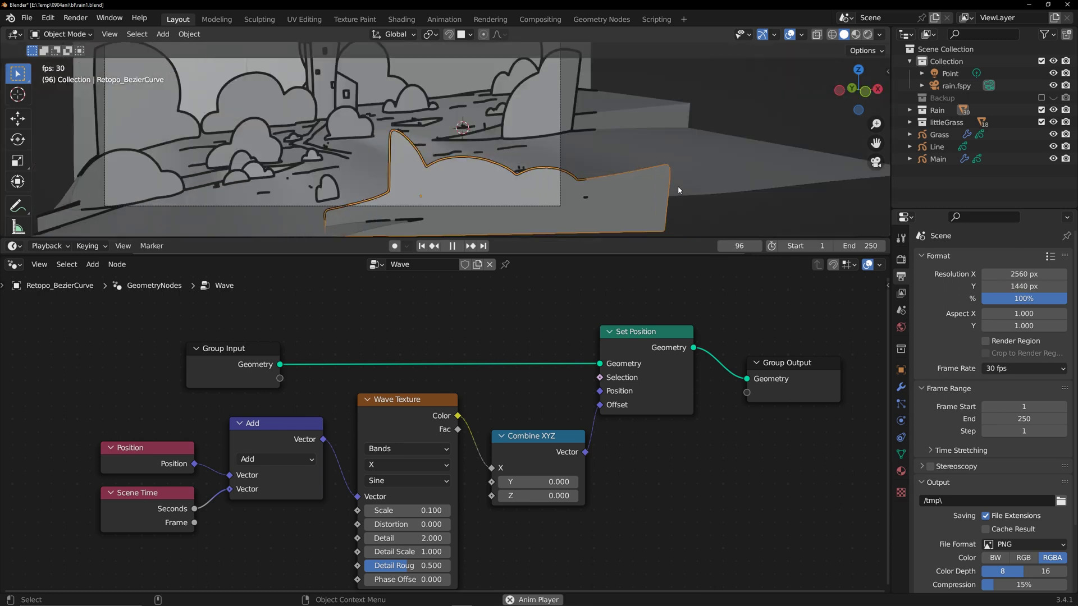
key("space")
left_click(422, 246)
middle_click_drag(488, 519, 498, 478)
scroll(531, 481, "down", 2)
key("space")
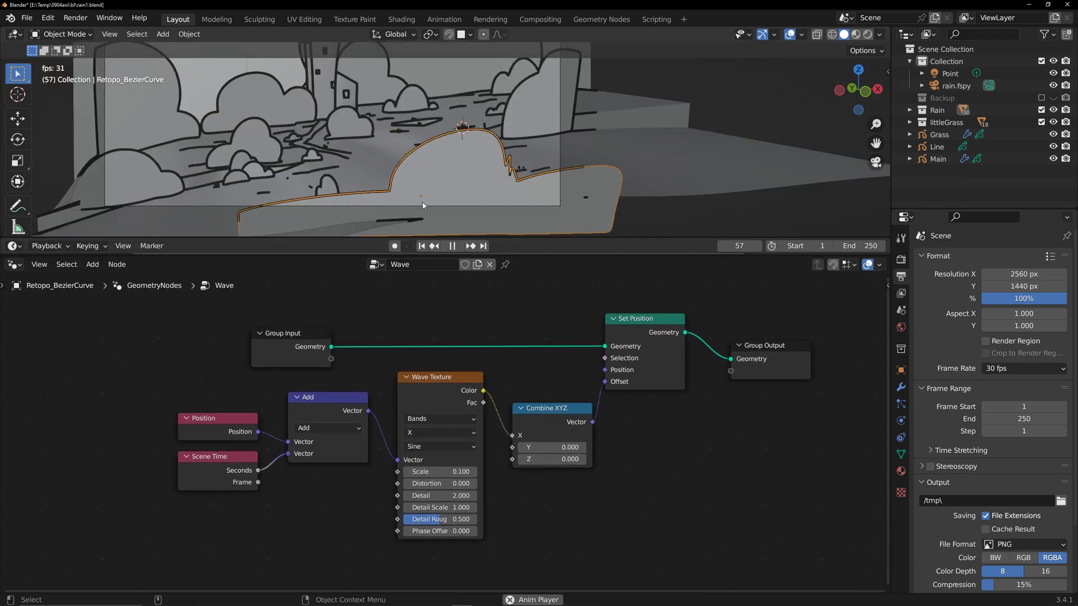
key("space")
Move the Wave Texture and its input nodes away from the Combine XYZ node to free space between them
left_click_drag(533, 416, 515, 379)
left_click_drag(199, 393, 572, 465)
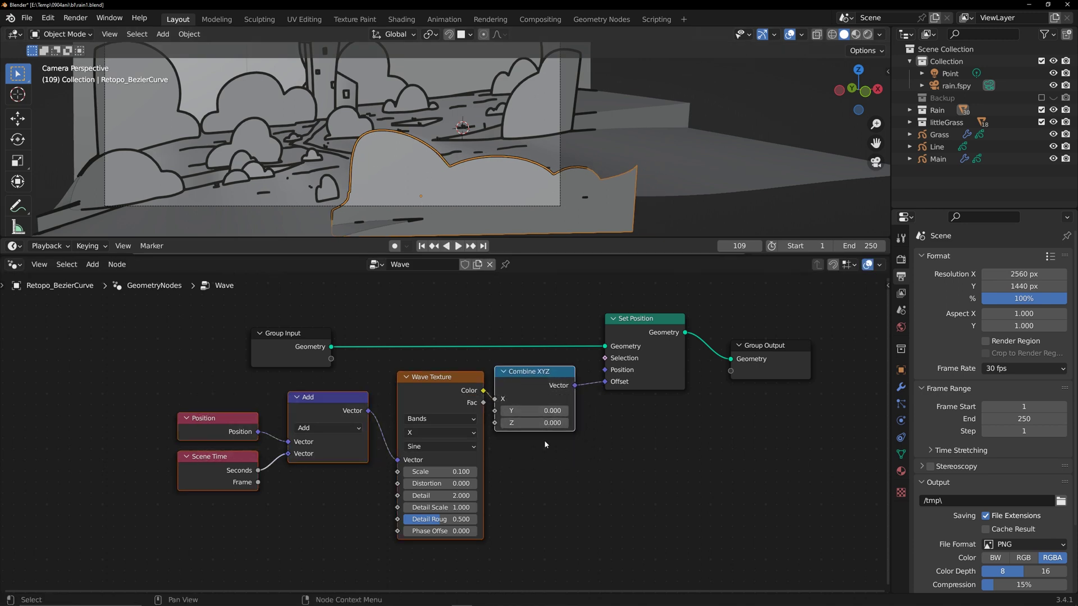
left_click_drag(517, 390, 534, 390)
left_click_drag(358, 445, 444, 474)
left_click_drag(440, 383, 310, 389)
left_click(451, 484)
Add a second Position node and a Bounding Box node beneath the existing wave nodes
key("shift+a")
left_click(410, 322)
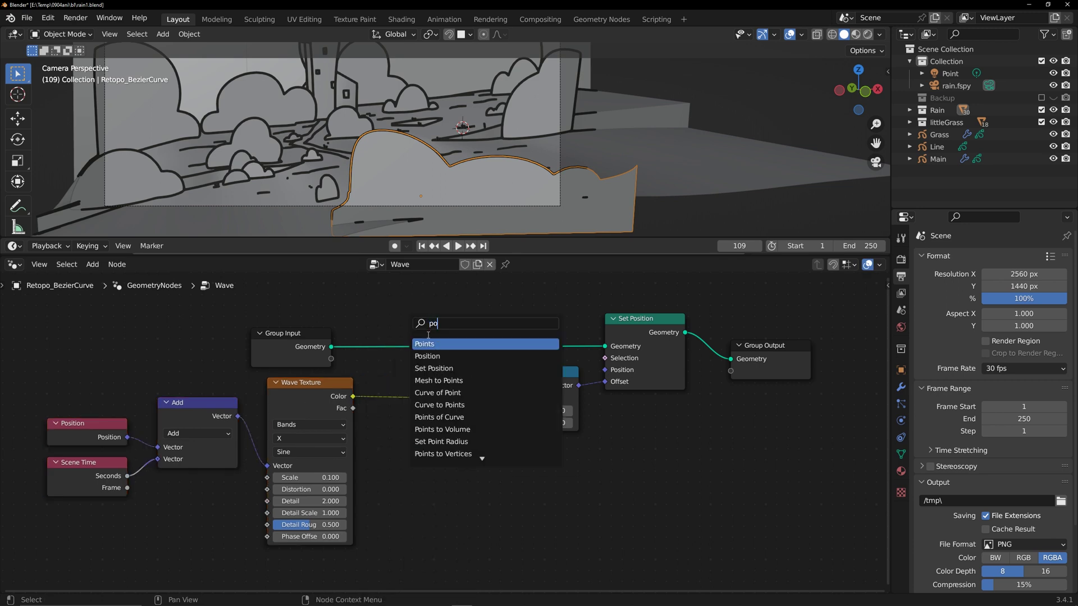
left_click(435, 355)
left_click(425, 515)
key("shift+a")
left_click(480, 324)
type("bon")
left_click(513, 351)
left_click(433, 538)
middle_click_drag(433, 538, 407, 531)
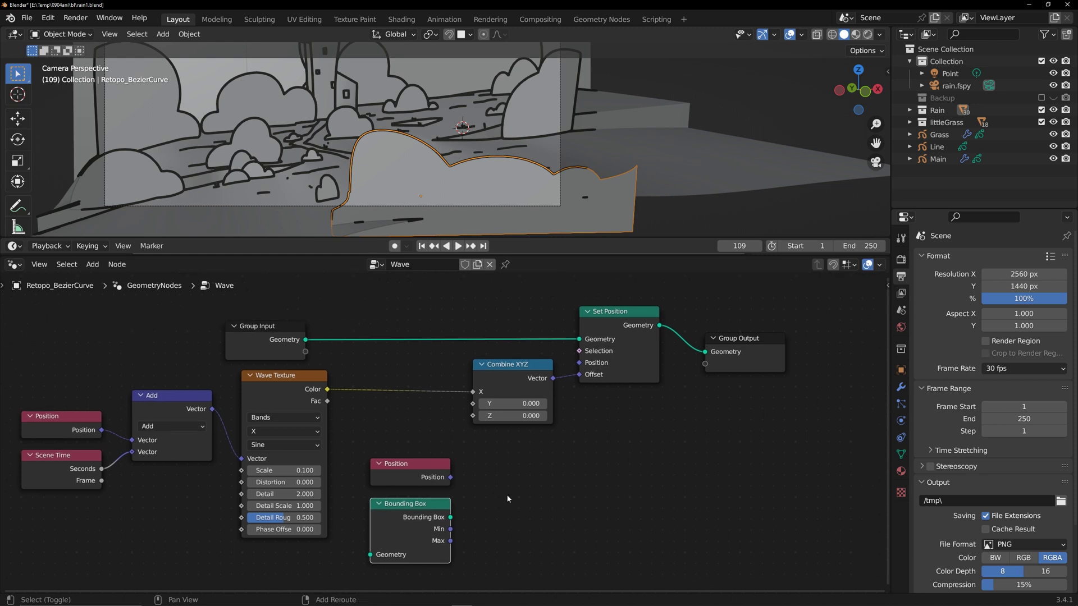
Add a Vector Map Range node, linking Position to Vector and the Bounding Box Min and Max to From Min and From Max
key("shift+a")
left_click(469, 323)
type("map")
left_click(488, 343)
left_click(494, 477)
middle_click_drag(439, 484, 416, 438)
left_click_drag(428, 433, 453, 505)
scroll(438, 528, "down", 3)
left_click_drag(367, 413, 470, 497)
middle_click_drag(497, 445, 505, 430)
left_click_drag(484, 401, 465, 474)
Tidy the node layout and link the Group Input geometry to the Bounding Box through a reroute point
left_click_drag(388, 446, 82, 363)
left_click_drag(132, 371, 231, 372)
left_click_drag(288, 300, 123, 306)
middle_click_drag(163, 321, 164, 316)
left_click_drag(163, 309, 359, 545)
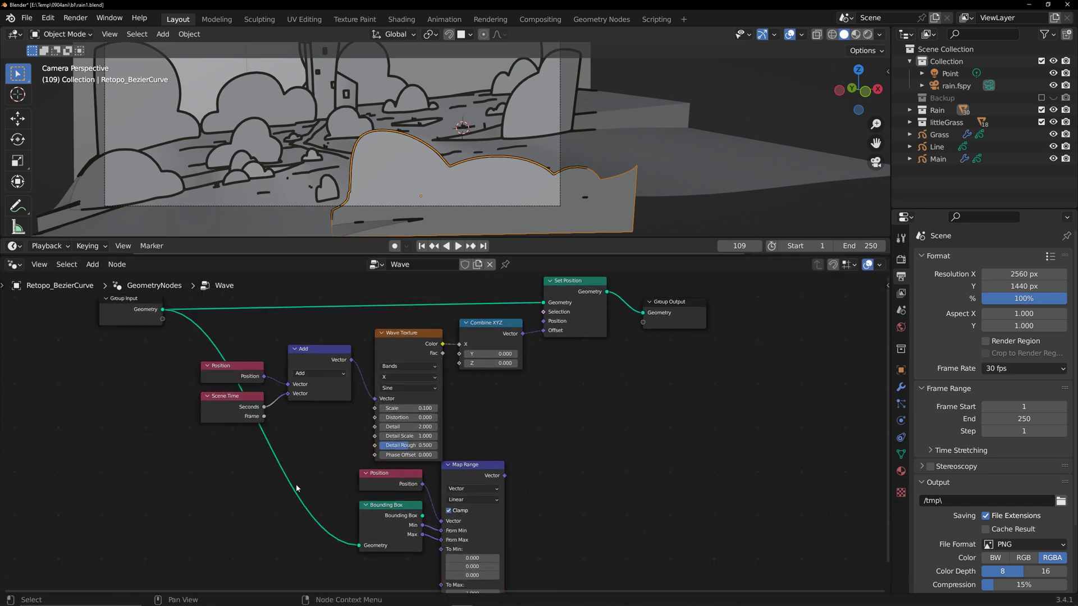
right_click_drag(266, 457, 299, 462, "shift")
key("g")
left_click(198, 549)
Duplicate the Combine XYZ node and link the Map Range's Vector output to the copy's X
middle_click_drag(305, 535, 218, 554)
scroll(382, 404, "up", 2)
left_click(397, 354)
key("shift+d")
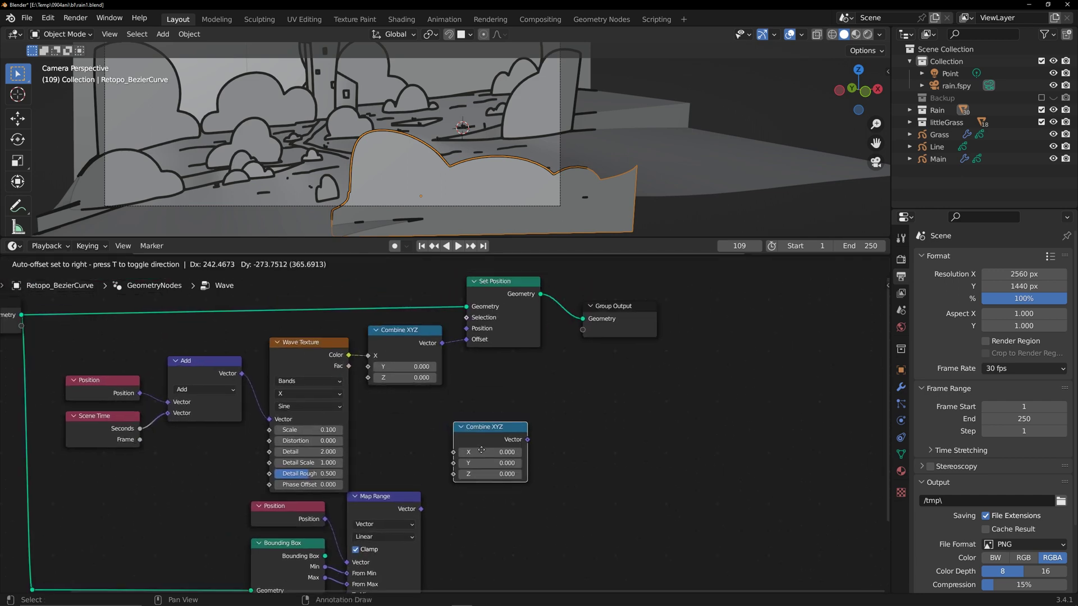
left_click(485, 458)
left_click_drag(421, 508, 433, 498)
left_click_drag(480, 440, 448, 436)
Move Set Position and Group Output farther along and align the two Combine XYZ nodes vertically
left_click_drag(622, 402, 482, 289)
left_click_drag(483, 287, 564, 296)
left_click_drag(414, 332, 470, 354)
left_click(470, 431, "shift")
left_click_drag(470, 430, 487, 432)
left_click(582, 429)
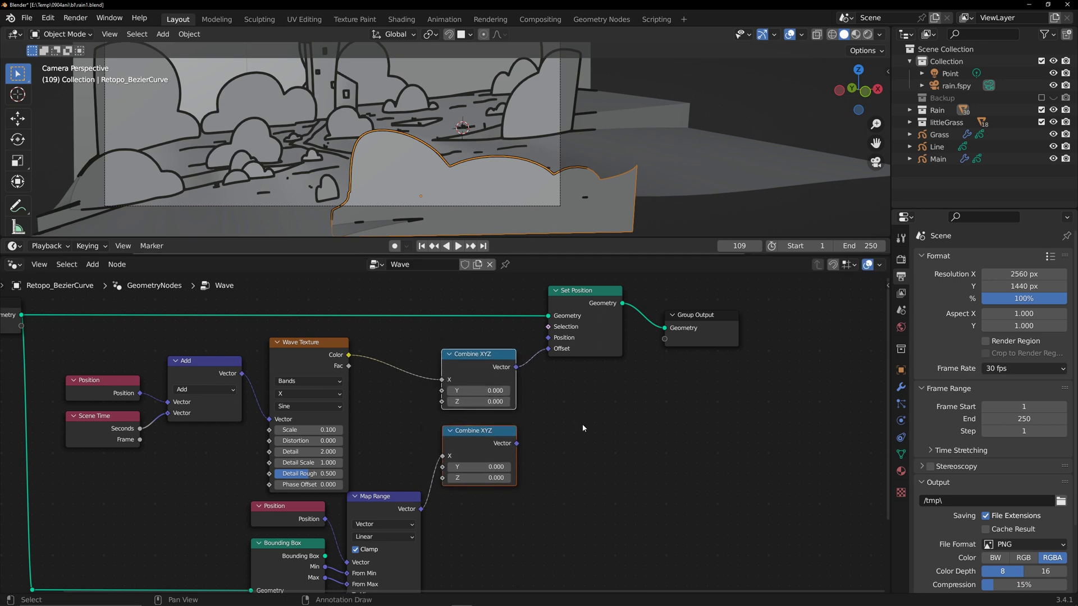
Duplicate the vector Add node, place the copy after the Combine XYZ nodes and set its operation to Multiply
left_click(207, 362)
key("shift+d")
left_click(592, 392)
left_click(582, 420)
left_click(583, 385)
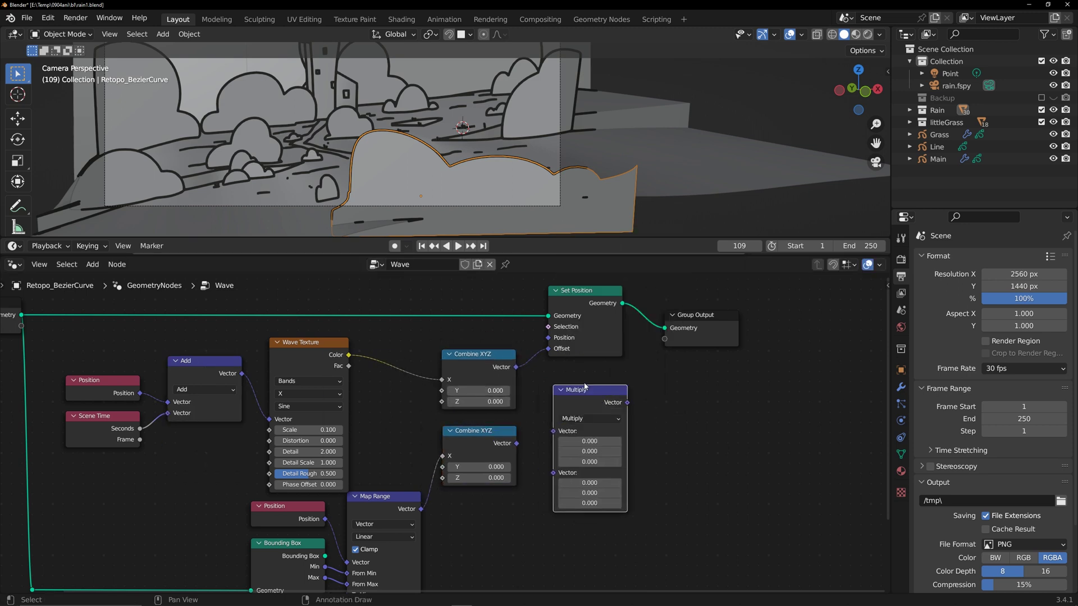
left_click_drag(582, 390, 572, 379)
Multiply the two Combine XYZ vectors, feed the result into Set Position's Offset and preview the animation
left_click_drag(516, 367, 542, 430)
left_click_drag(549, 350, 549, 349)
left_click_drag(588, 279, 724, 346)
left_click_drag(705, 332, 791, 334)
left_click(735, 376)
key("space")
key("space")
Set the Map Range's To Max X and Y values to 0
middle_click_drag(509, 546, 510, 418)
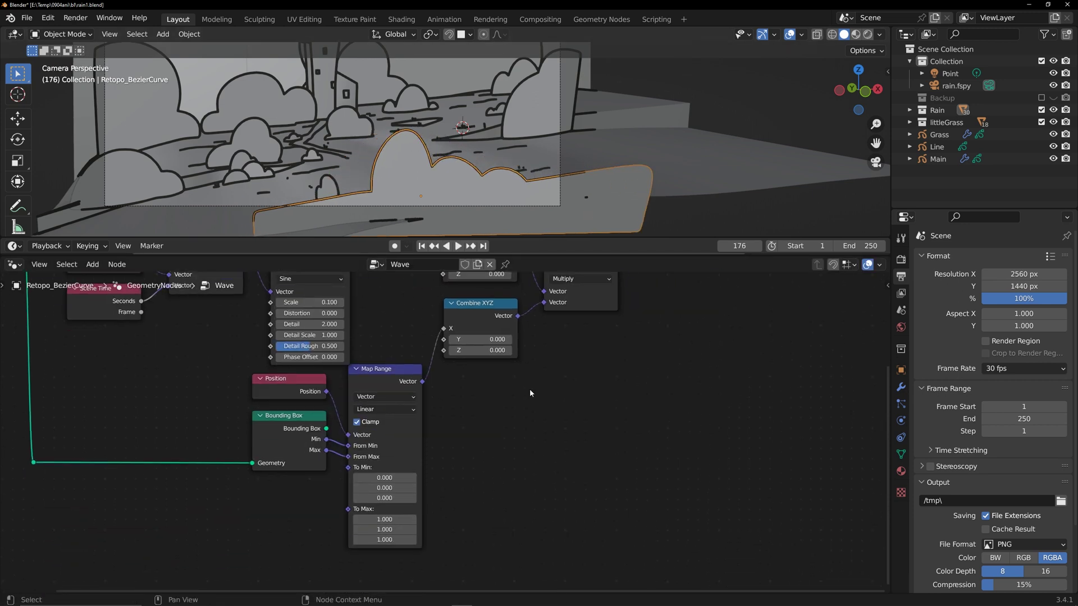
scroll(442, 432, "up", 3)
middle_click_drag(443, 527, 469, 516)
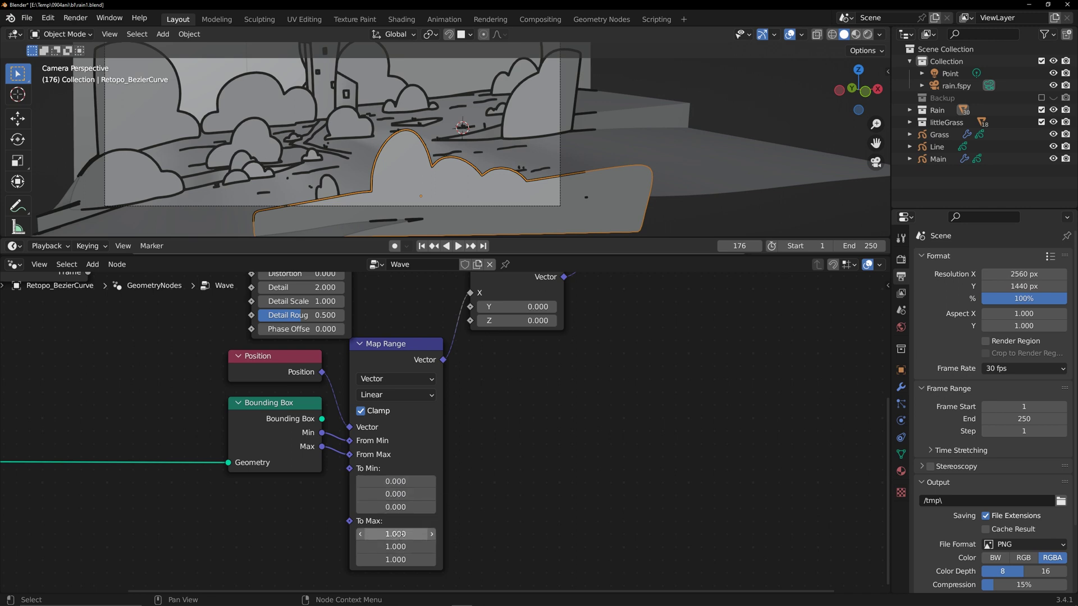
key("Return")
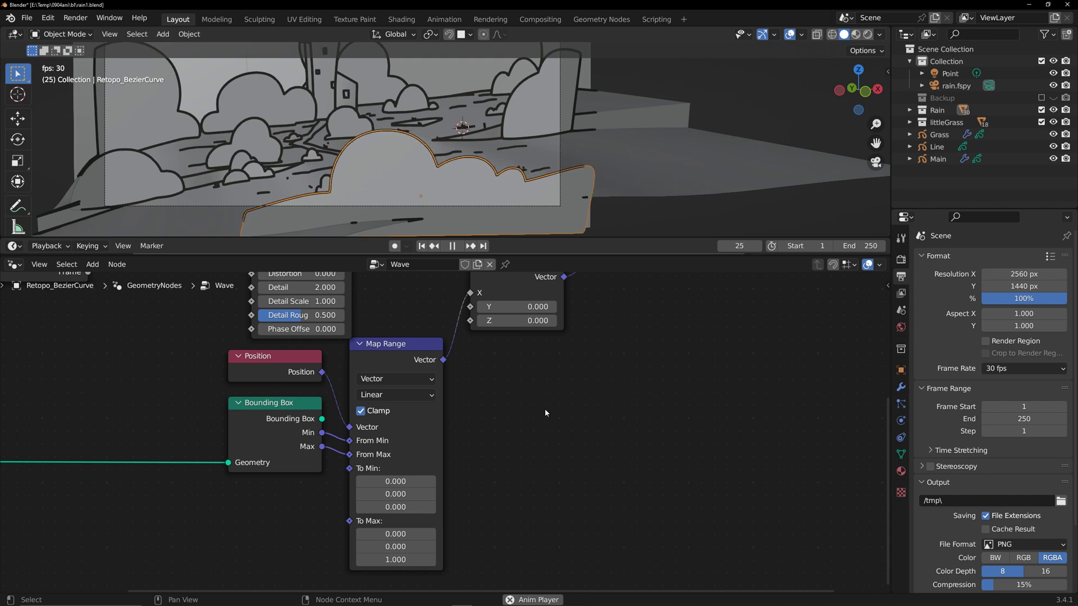
Duplicate the vector Add node, insert it between Wave Texture and the upper Combine XYZ, and set its operation to Subtract
scroll(536, 383, "down", 2)
middle_click_drag(535, 383, 559, 513)
key("space")
middle_click_drag(457, 378, 433, 430)
scroll(432, 438, "up", 1)
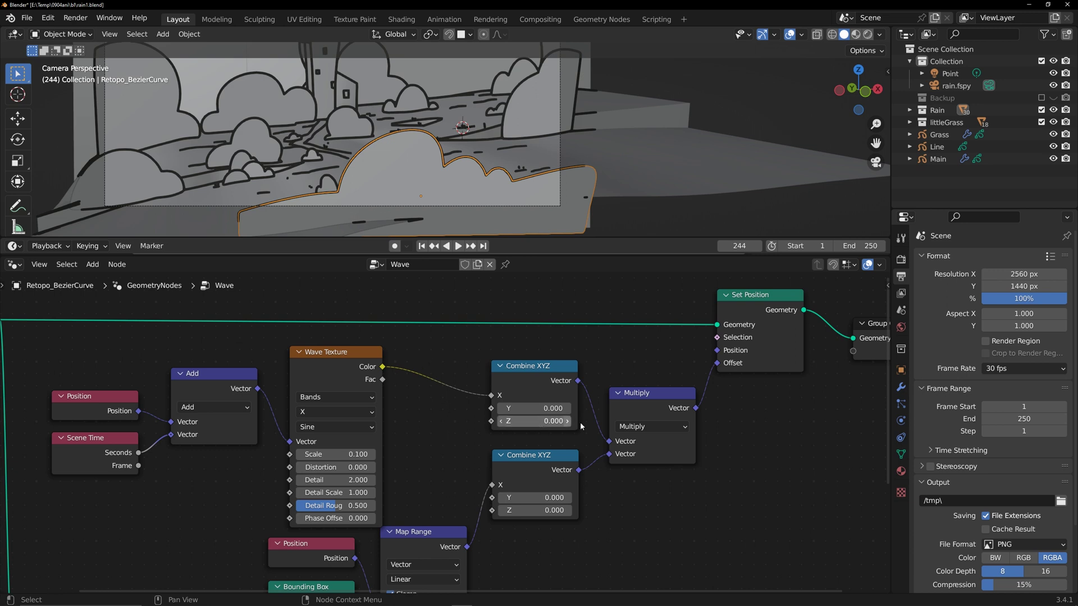
key("shift+d")
left_click(460, 342)
left_click(474, 373)
left_click(469, 390)
left_click(460, 376)
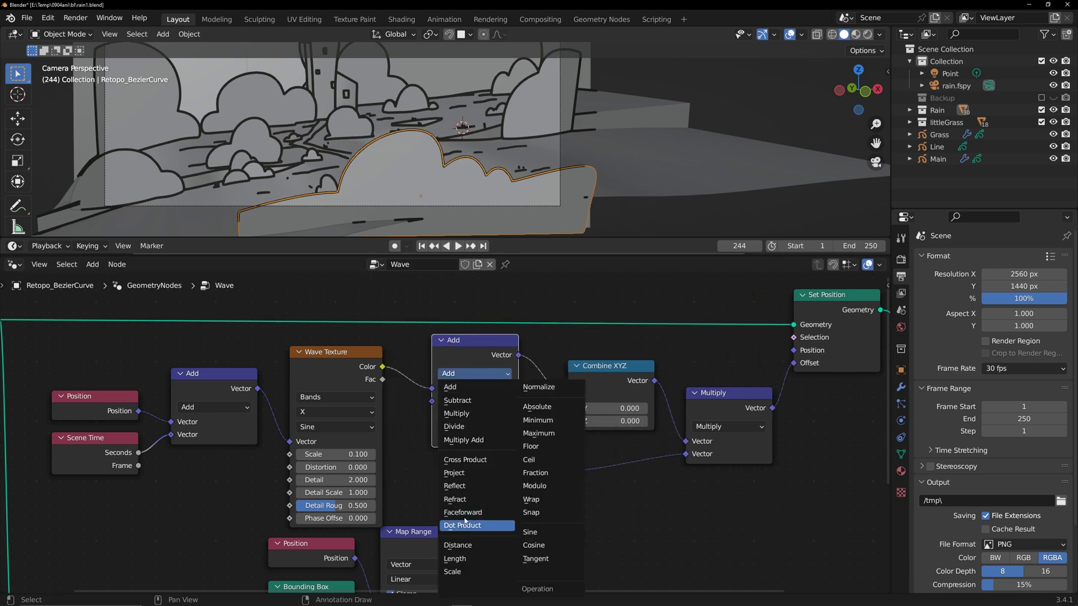
left_click(457, 400)
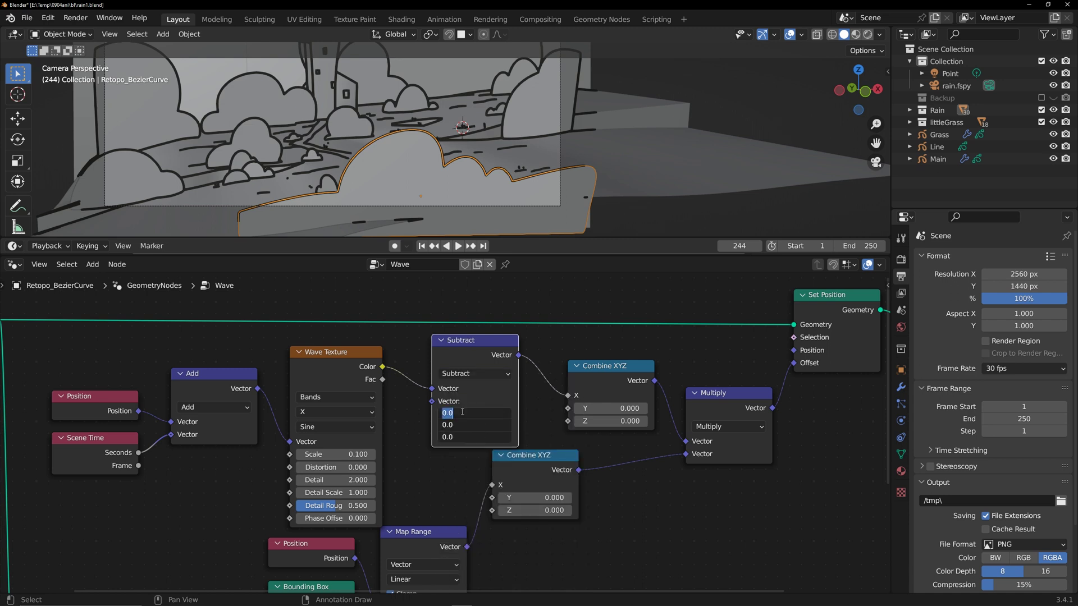
Set all three Subtract components to 0.5, preview the animation and align the lower Combine XYZ under the upper one
type("0.5")
key("Return")
key("space")
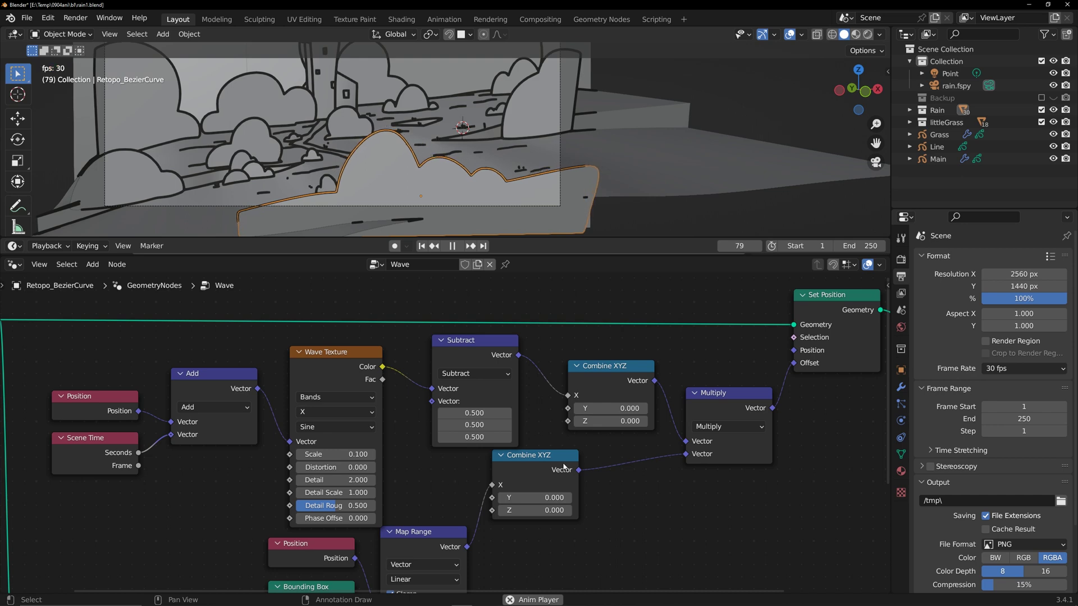
left_click_drag(563, 465, 640, 471)
scroll(449, 444, "down", 2)
middle_click_drag(188, 477, 316, 463)
scroll(338, 464, "up", 1)
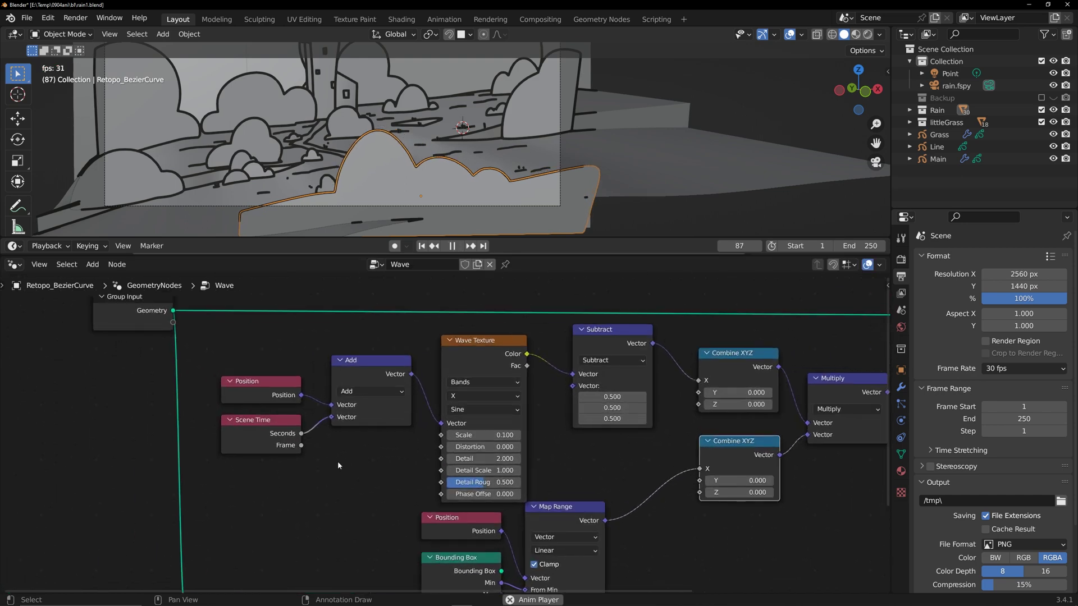
key("space")
Add a Combine XYZ node below Scene Time and align Scene Time with it
scroll(338, 460, "up", 1)
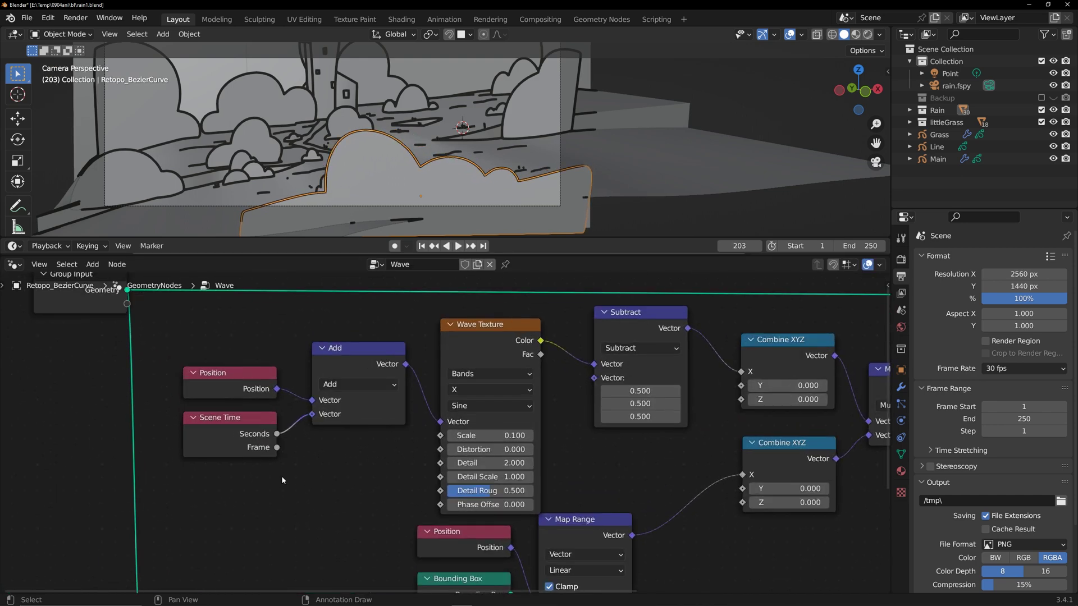
key("shift+a")
left_click(233, 324)
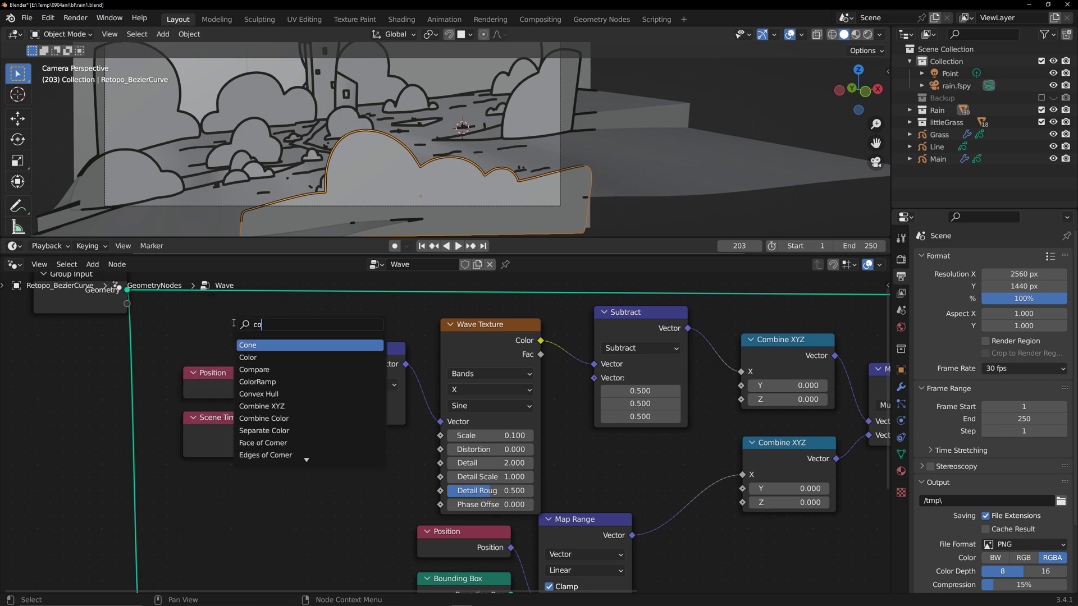
type("com")
left_click(261, 358)
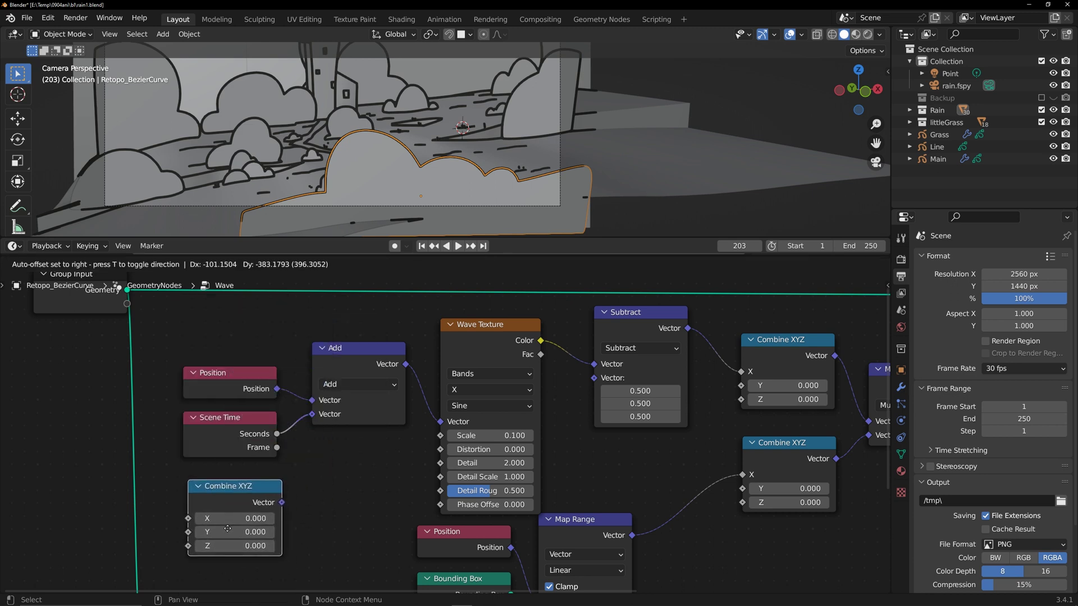
left_click(243, 521)
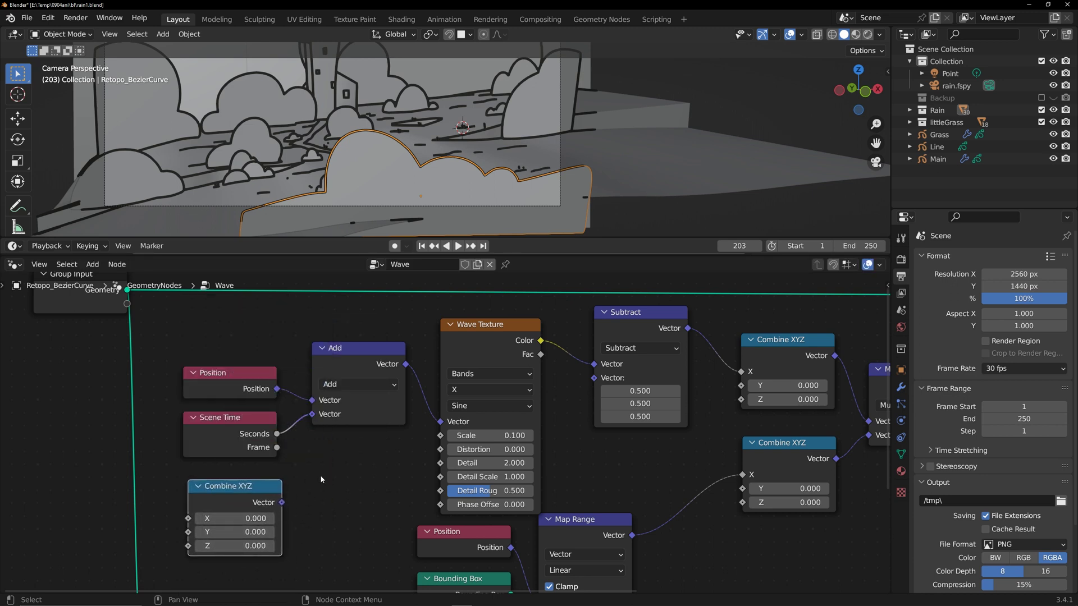
mouse_move(238, 424)
left_mouse_down()
mouse_move(246, 488)
mouse_move(243, 429)
left_mouse_up()
key("shift+a")
key("Escape")
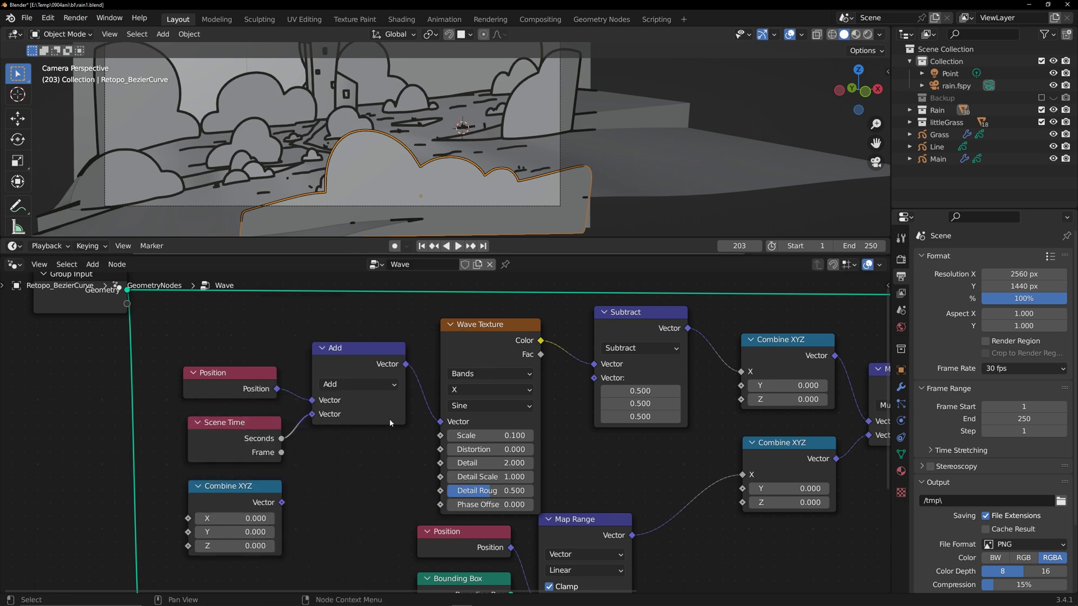
Duplicate the Add node as Multiply, multiply Scene Time's Seconds by the new Combine XYZ vector and feed the result into Add
left_click(358, 350)
key("shift+d")
left_click(351, 448)
left_click(346, 481)
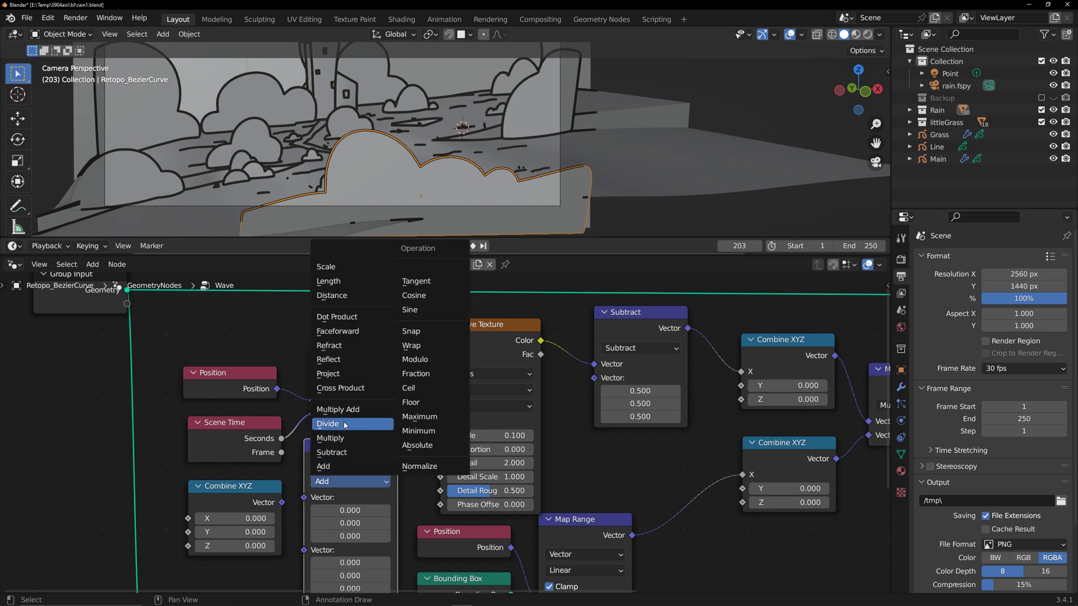
left_click(343, 441)
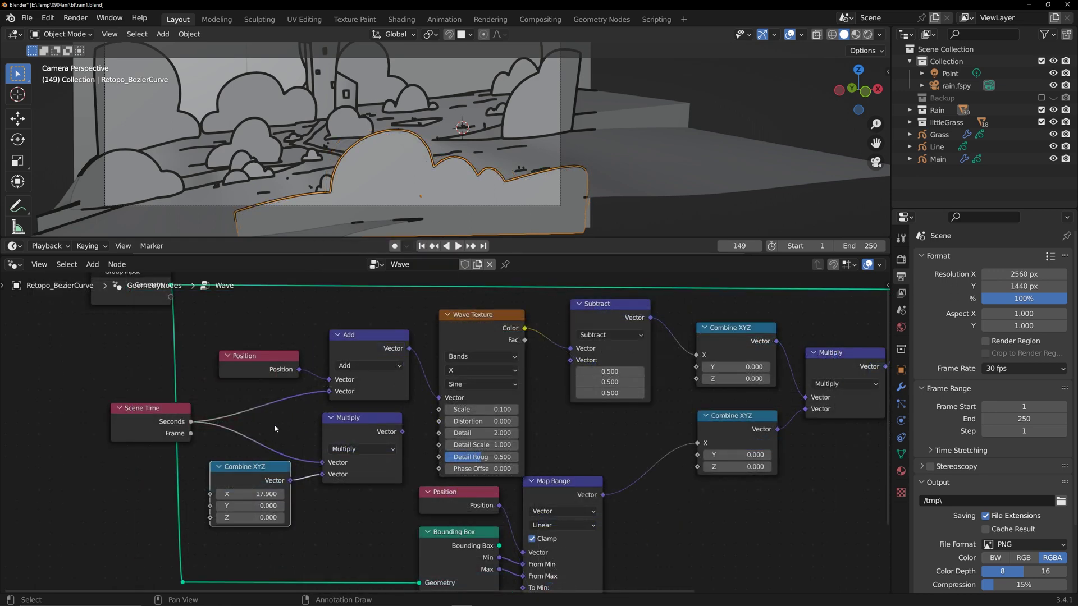
left_click_drag(349, 429, 334, 433)
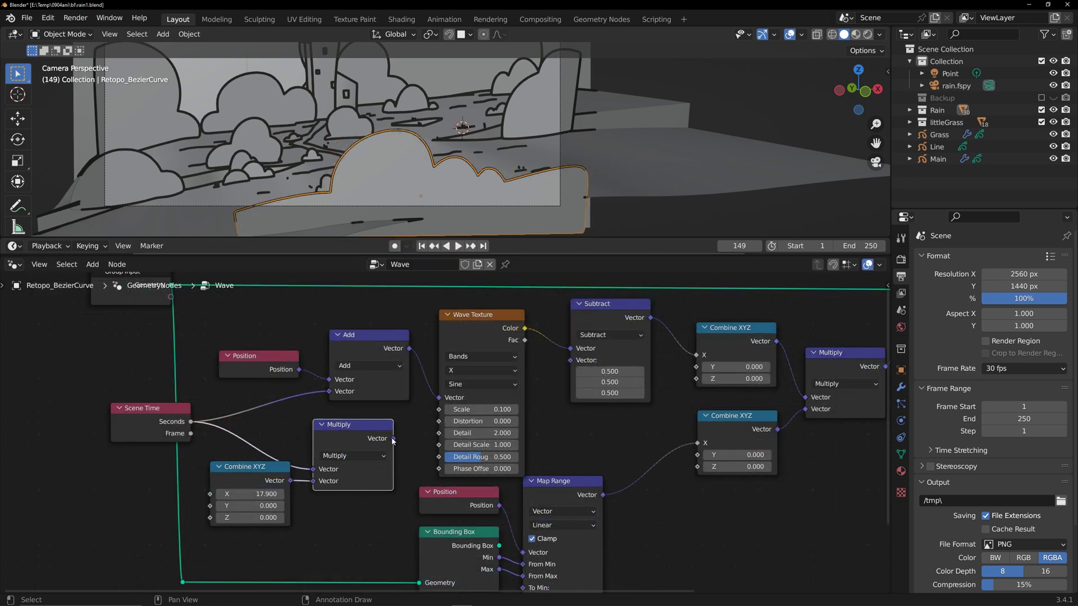
left_click_drag(329, 393, 329, 392)
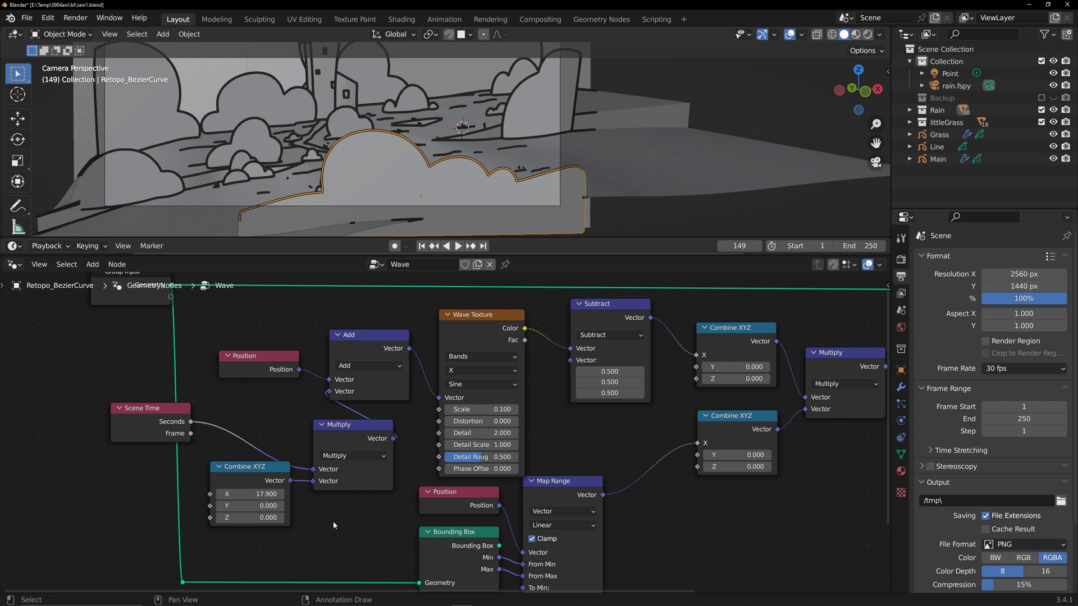
Preview the animation and set the time Combine XYZ's X value to 1
key("space")
key("space")
double_click(266, 495)
type("1")
key("Return")
key("space")
Arrange the Scene Time, Combine XYZ and Multiply nodes compactly together below the first Position node
left_click_drag(154, 410, 253, 423)
left_click_drag(344, 514, 252, 413)
left_click_drag(354, 425, 244, 400)
left_click(350, 457)
key("Escape")
left_click_drag(149, 441, 150, 443)
left_click(345, 467)
Group the Scene Time, Combine XYZ and Multiply nodes in a frame labelled Time
scroll(344, 467, "down", 1)
left_click_drag(337, 477, 82, 392)
key("ctrl+j")
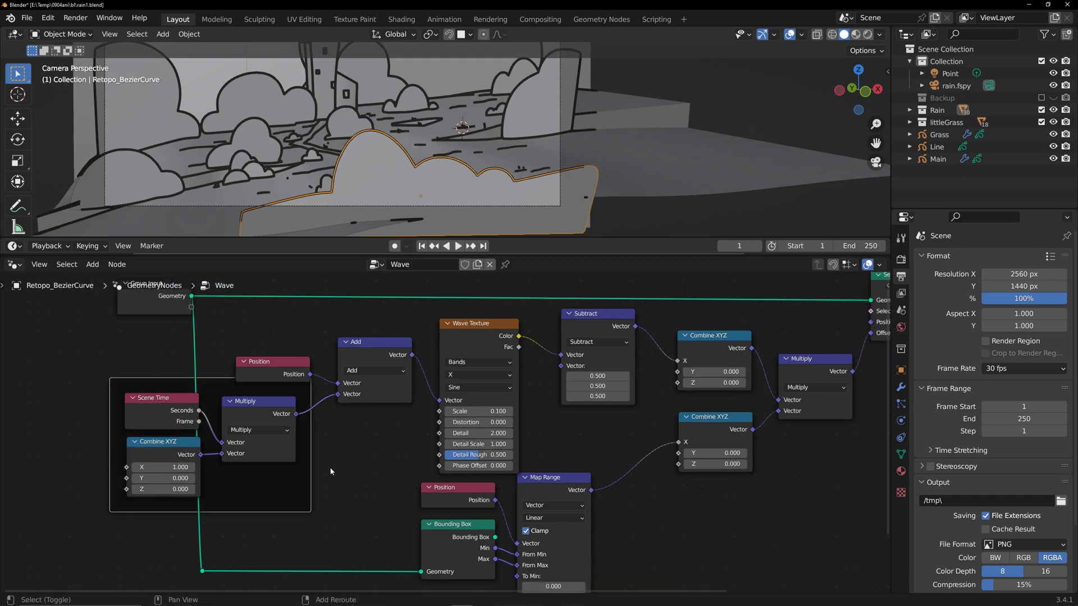
key("n")
left_click(822, 335)
key("Return")
Group the Wave Texture and Subtract nodes in a frame labelled Wave
scroll(516, 441, "down", 2)
middle_click_drag(516, 441, 438, 480)
left_click_drag(248, 369, 428, 421)
key("ctrl+j")
left_click(823, 336)
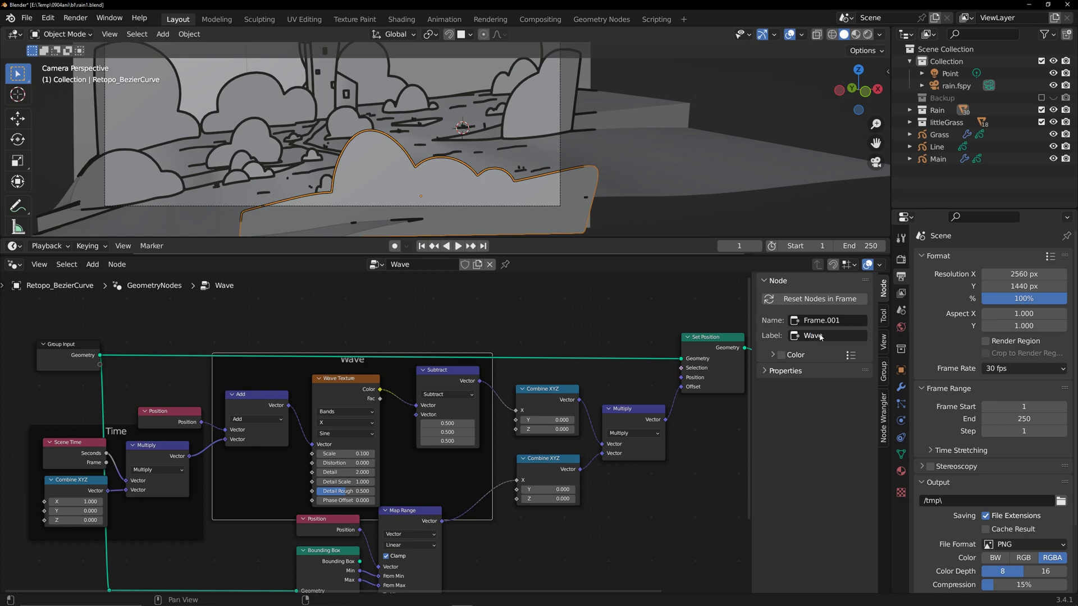
Move the Position, Bounding Box and Map Range nodes lower and group them in a frame labelled GetVertexLocalPos
scroll(491, 523, "down", 1)
middle_click_drag(493, 525, 457, 422)
left_click_drag(456, 424, 314, 471)
left_click_drag(361, 424, 361, 460)
key("ctrl+j")
left_click(830, 336)
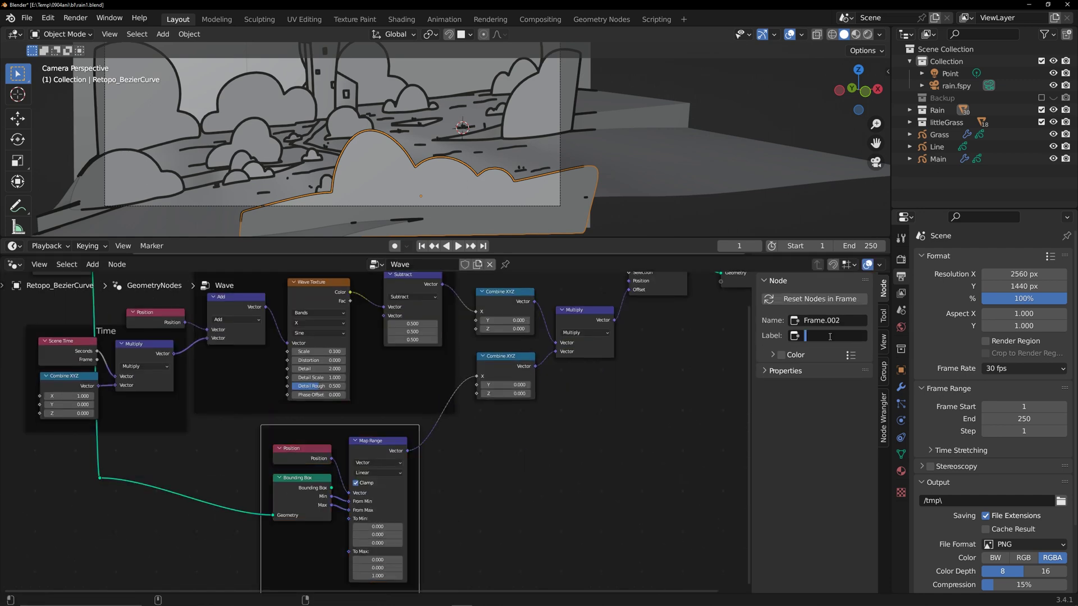
type("GetVertexLocalPos")
key("Return")
Group the two right-hand Combine XYZ nodes and their Multiply node in a frame labelled WaveX
middle_click_drag(559, 413, 556, 450)
left_click_drag(560, 448, 502, 355)
key("ctrl+j")
left_click(820, 335)
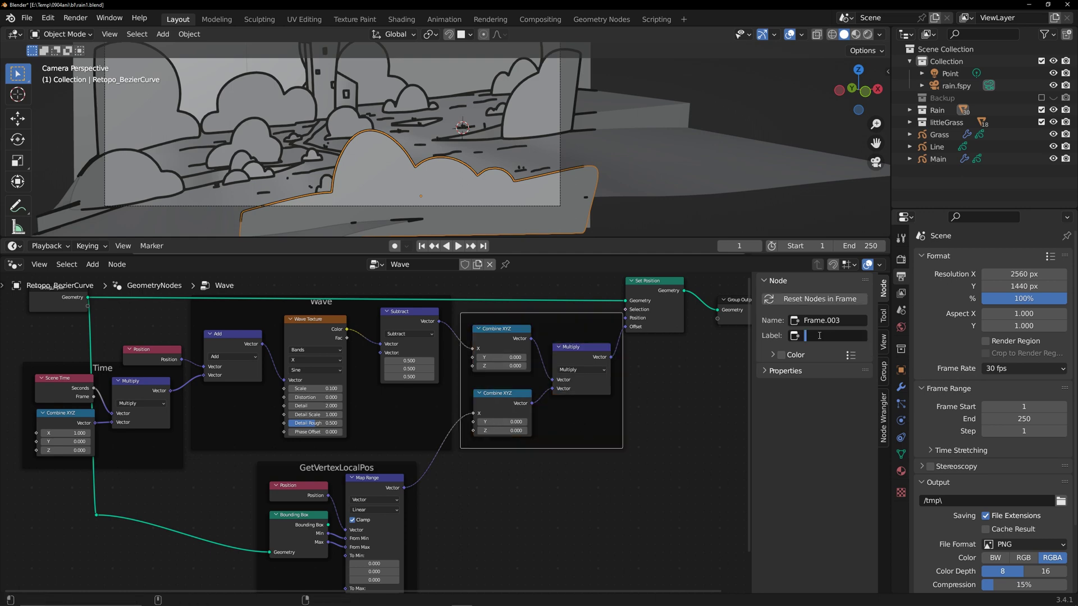
type("WaveX")
key("Return")
Tidy the positions of the unframed Position node, Group Input and the output nodes around the frames
scroll(653, 394, "down", 1)
middle_click_drag(653, 394, 679, 420)
left_click_drag(216, 380, 213, 363)
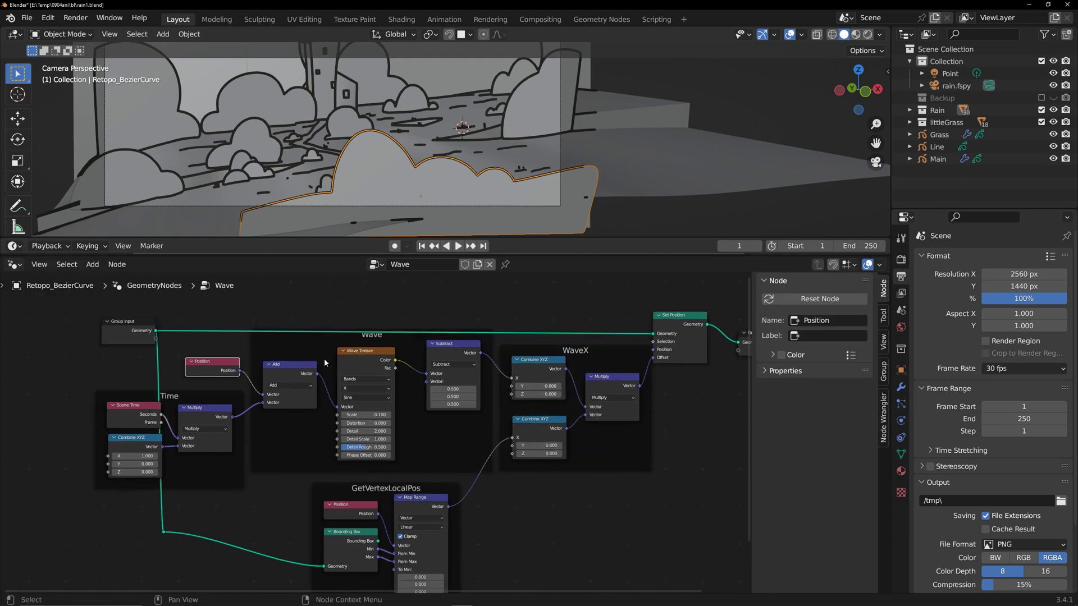
left_click_drag(136, 324, 111, 327)
left_click_drag(676, 321, 688, 318)
Maximize the node editor to review the whole node tree, restore the layout and preview the animation
key("ctrl+space")
middle_click_drag(685, 410, 710, 361)
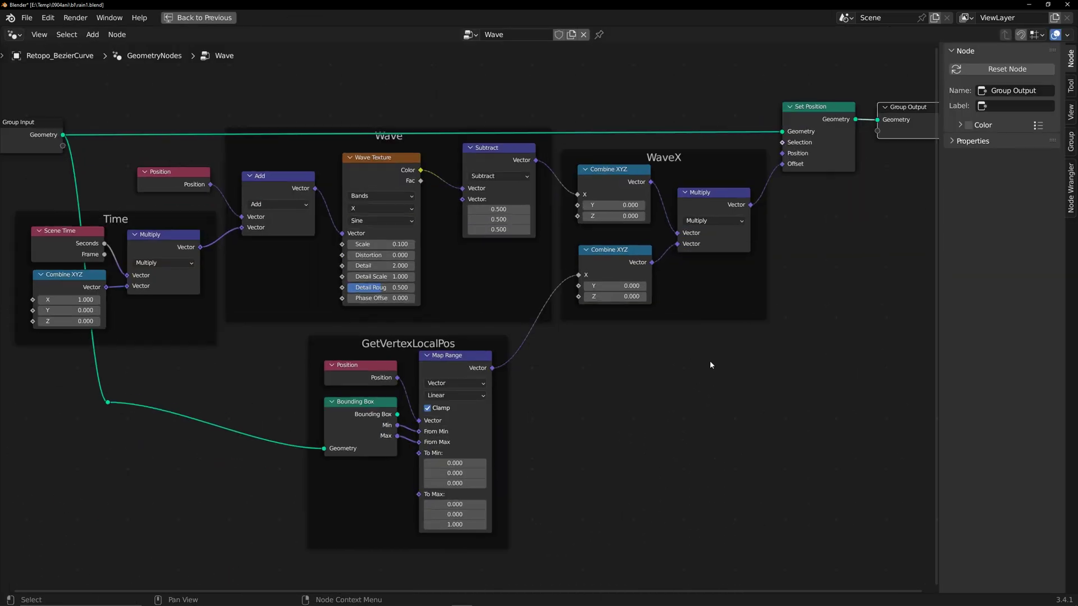
scroll(710, 361, "down", 1)
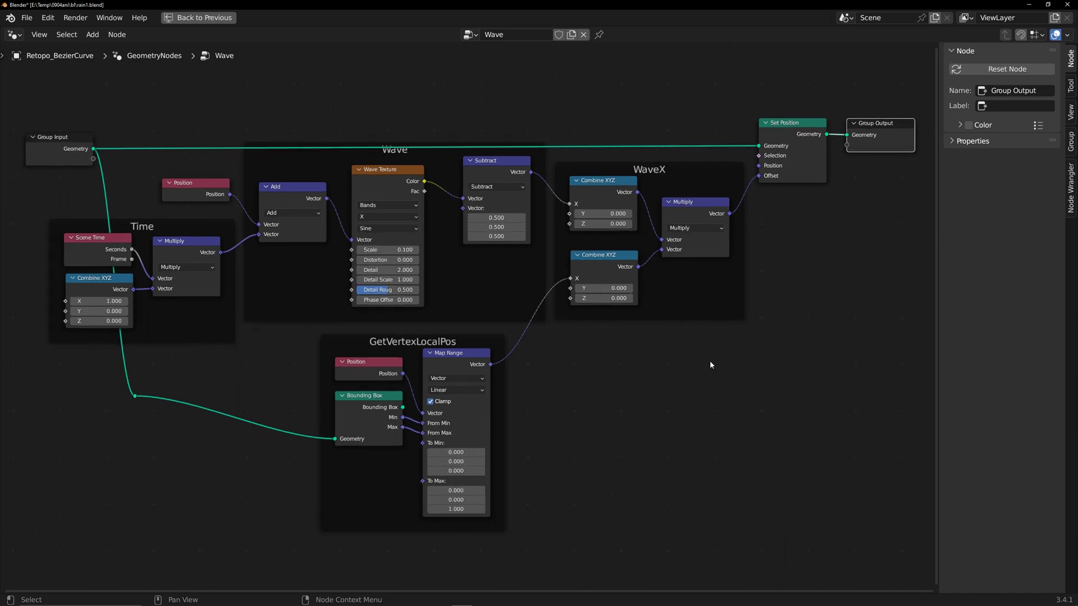
key("ctrl+space")
left_click(663, 218)
key("space")
key("space")
Move Group Input farther from the Time frame and reposition the geometry reroute so its link runs clear below the frame
middle_click_drag(281, 365, 452, 394)
left_click_drag(257, 322, 157, 323)
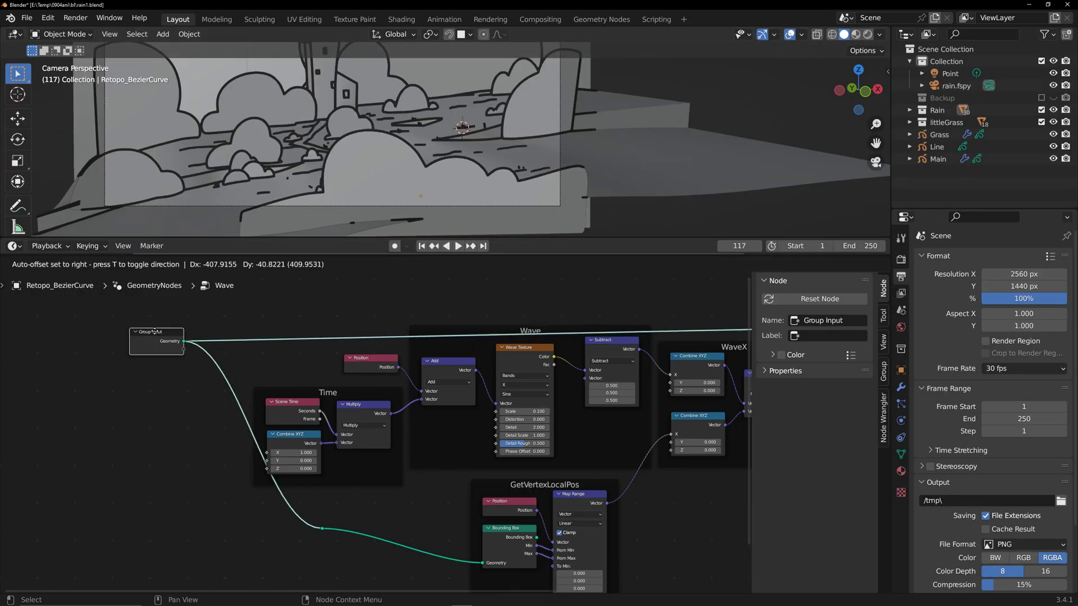
left_click_drag(308, 518, 343, 542)
key("g")
left_click(247, 546)
Expose the time Combine XYZ's X value as a group input and rename that input Speed
scroll(265, 455, "up", 4)
middle_click_drag(265, 455, 260, 517)
left_click_drag(262, 514, 159, 352)
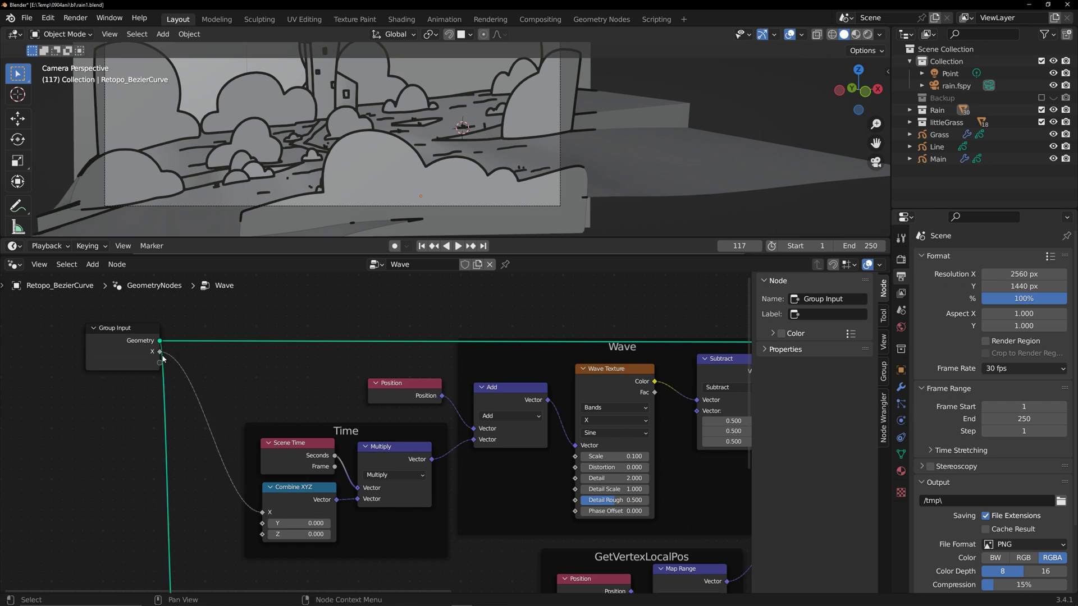
left_click(901, 387)
left_click(884, 371)
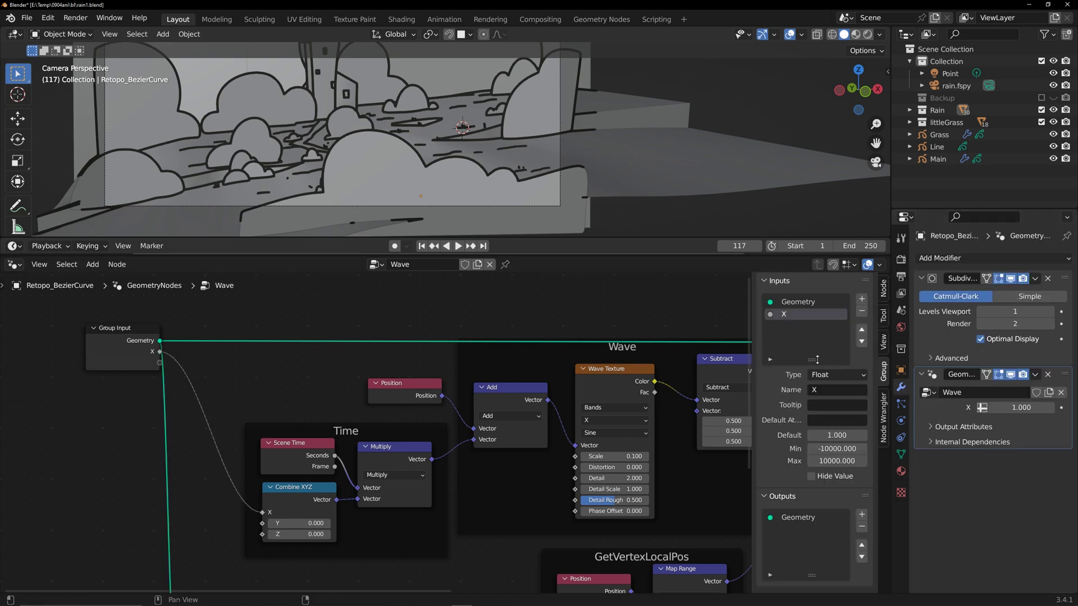
scroll(540, 432, "down", 1)
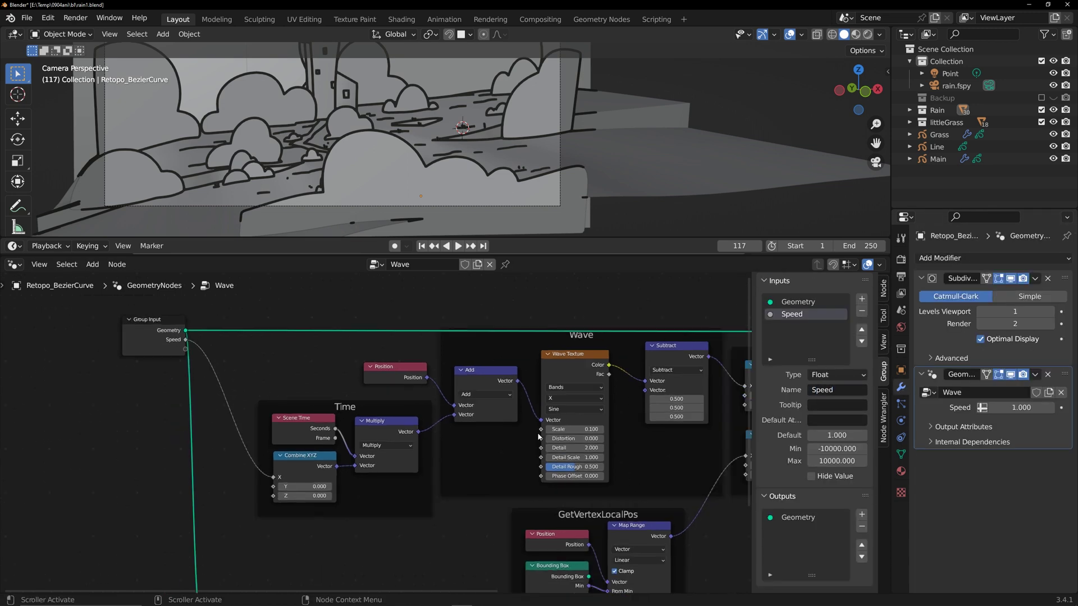
Expose Wave Texture's Scale as a group input named WaveSize and route its link below the Time frame through two reroutes
left_click_drag(188, 353, 186, 350)
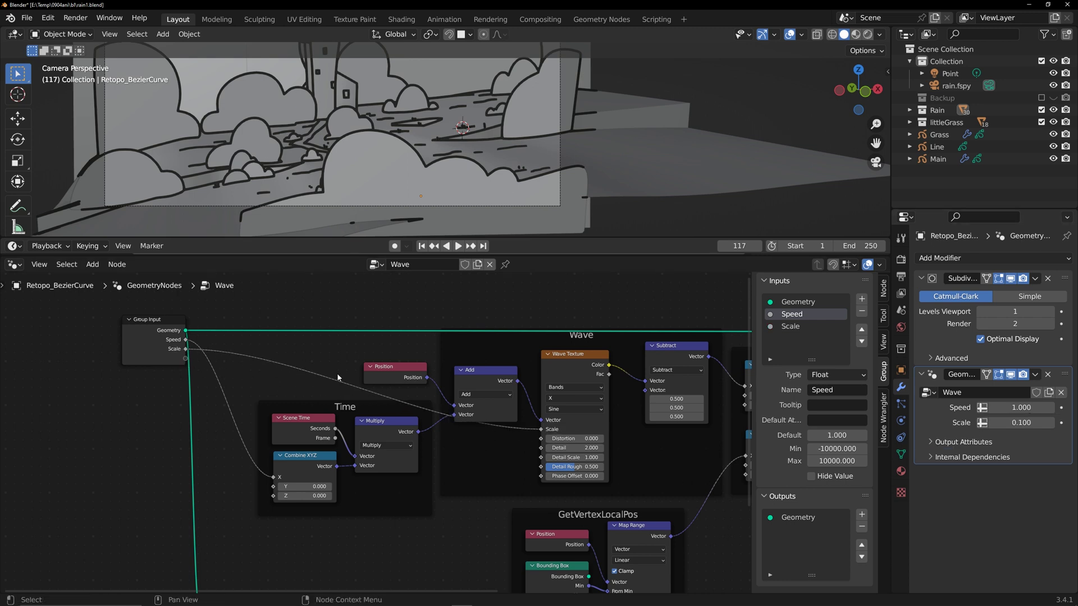
left_click_drag(345, 385, 345, 386)
key("g")
left_click(243, 557)
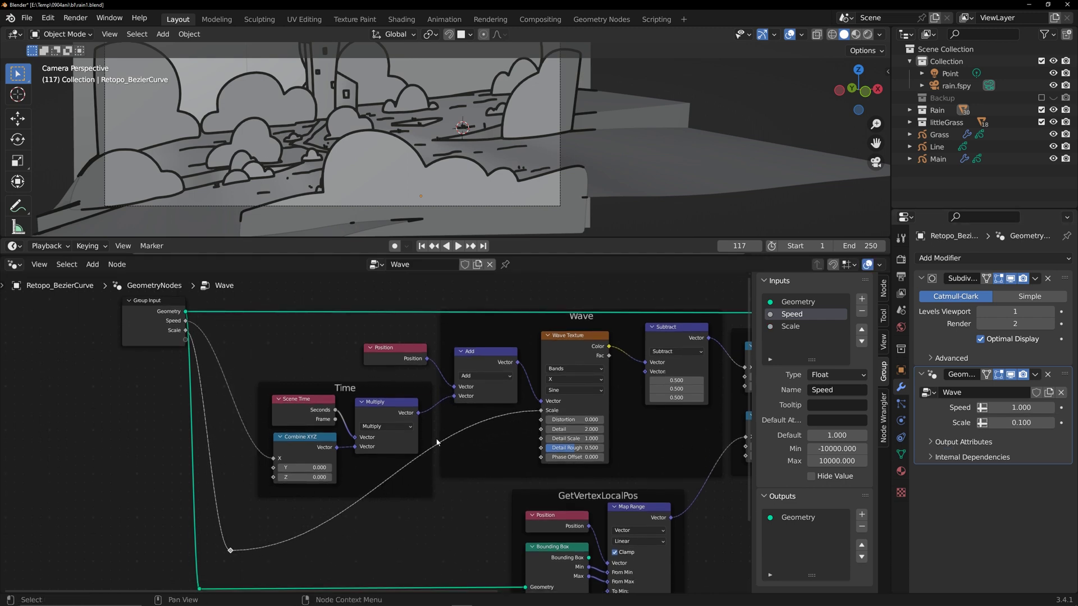
right_click_drag(438, 442, 441, 452, "shift")
key("g")
left_click(448, 556)
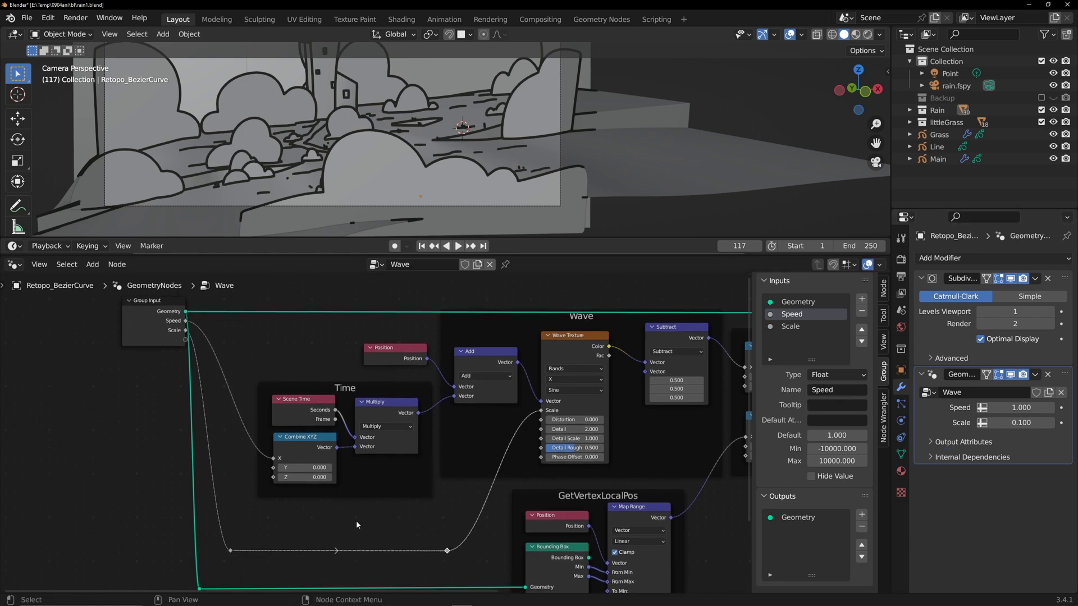
middle_click_drag(457, 484, 450, 487)
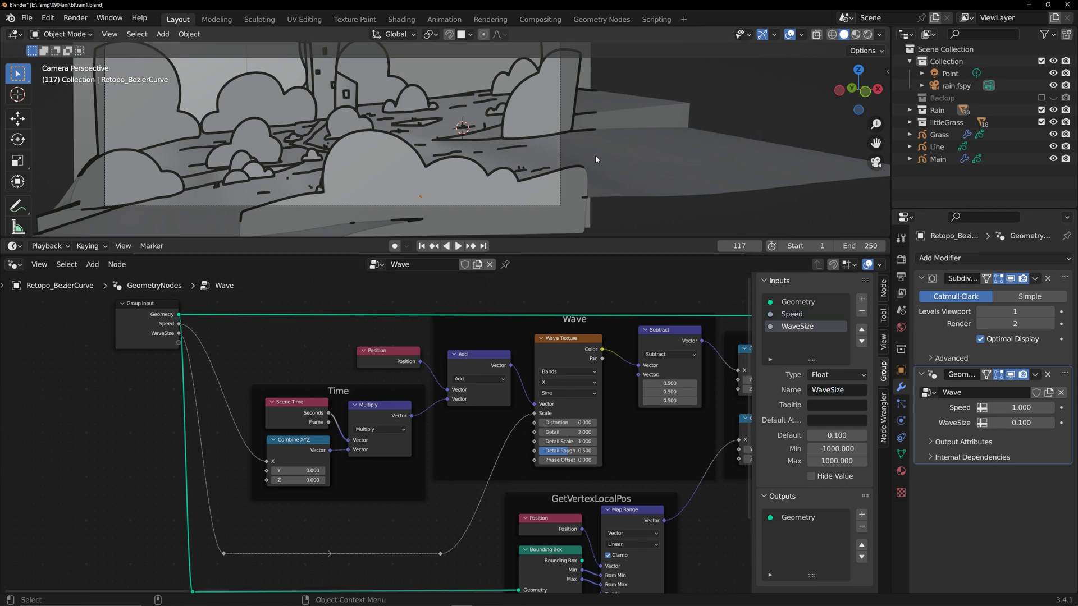
Preview the sway with Speed 2 and a trial modifier value of 0.2, and return the modifier to Speed 1 and WaveSize 0.1
key("Return")
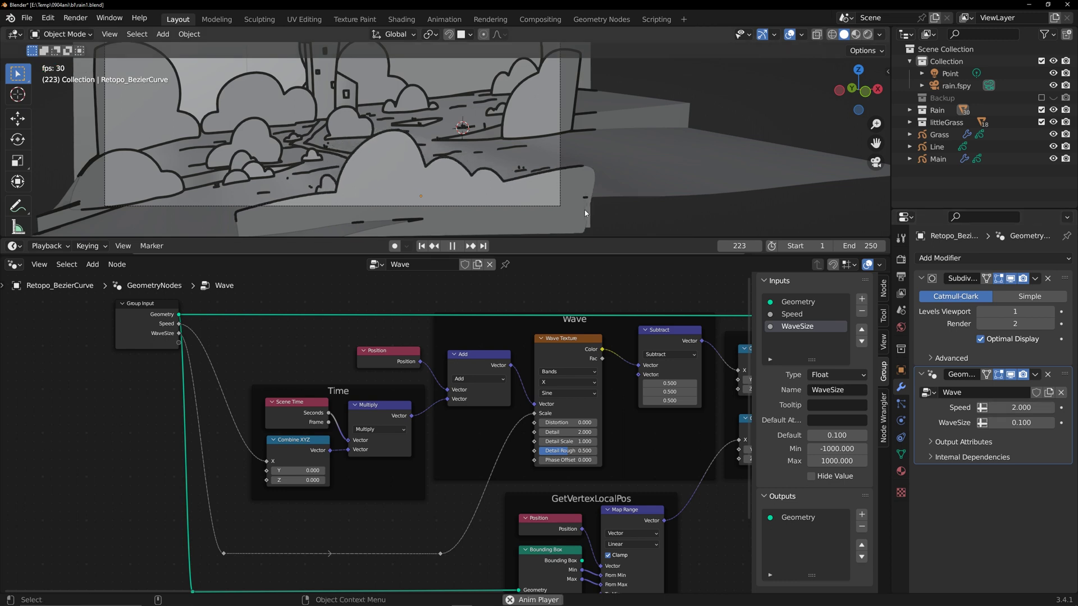
type("0.2")
key("Return")
key("space")
key("space")
double_click(1026, 408)
type("1")
key("Return")
key("space")
key("ctrl+z")
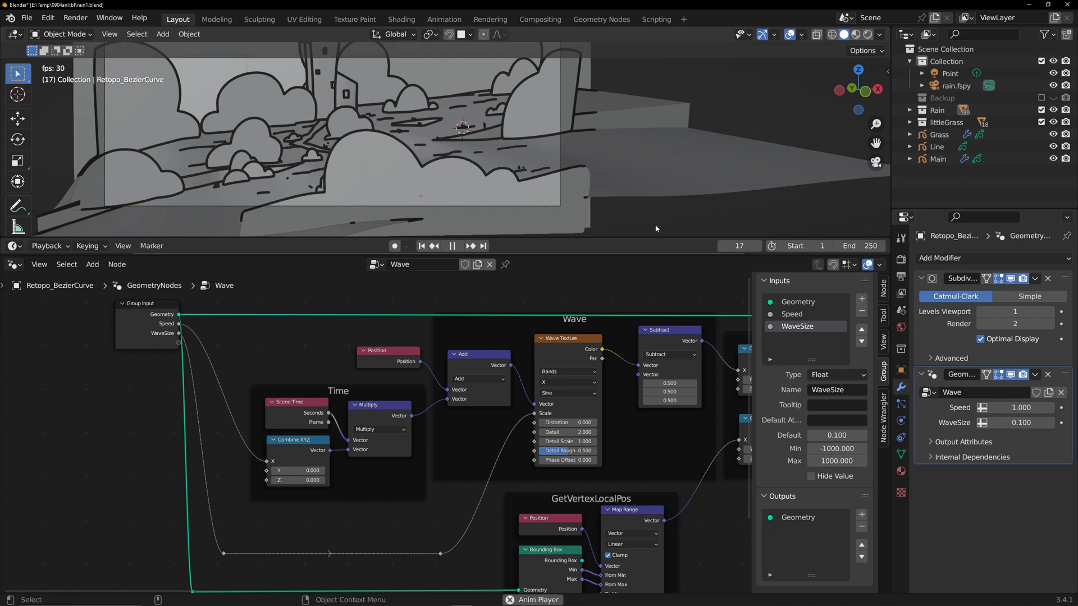
key("space")
Resize the editor areas to enlarge the 3D viewport and expand the timeline over the node editor
middle_click_drag(591, 315, 401, 342)
scroll(401, 341, "down", 5)
left_click_drag(238, 256, 247, 335)
left_click_drag(523, 237, 554, 274)
left_click_drag(539, 335, 515, 523)
Duplicate the foreground bush, move the copy 1.4855 m along the global Y axis and return to the camera view
middle_click_drag(631, 216, 668, 232)
key("space")
key("space")
key("shift+d")
right_click(586, 204)
key("g")
key("y")
left_click(647, 232)
key("KP_0")
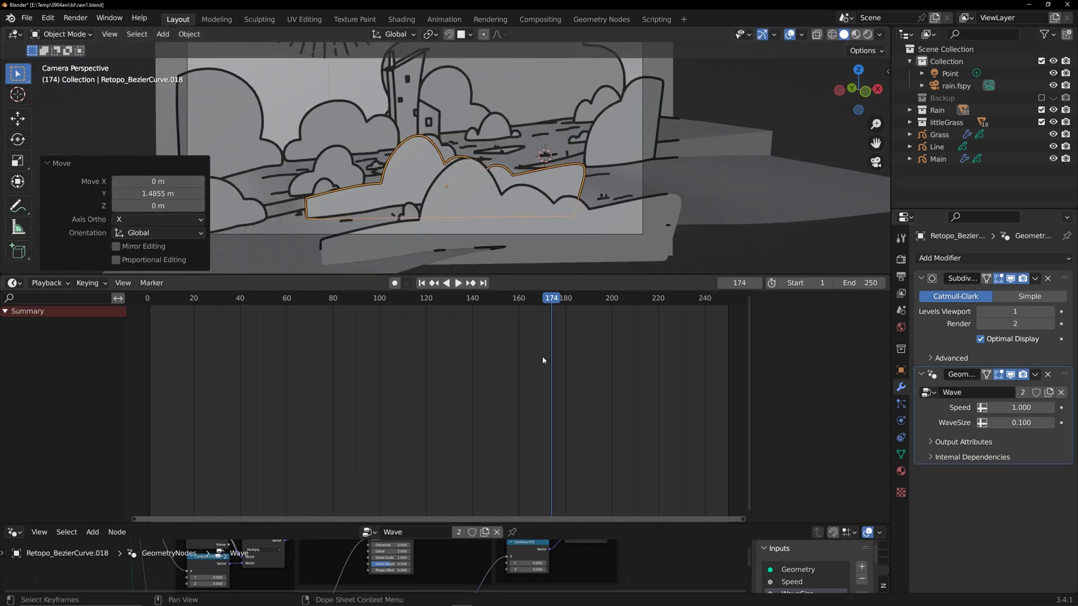
Go to frame 1, apply the Wave Geometry Nodes modifier on the duplicated bush and play the animation
left_click(422, 284)
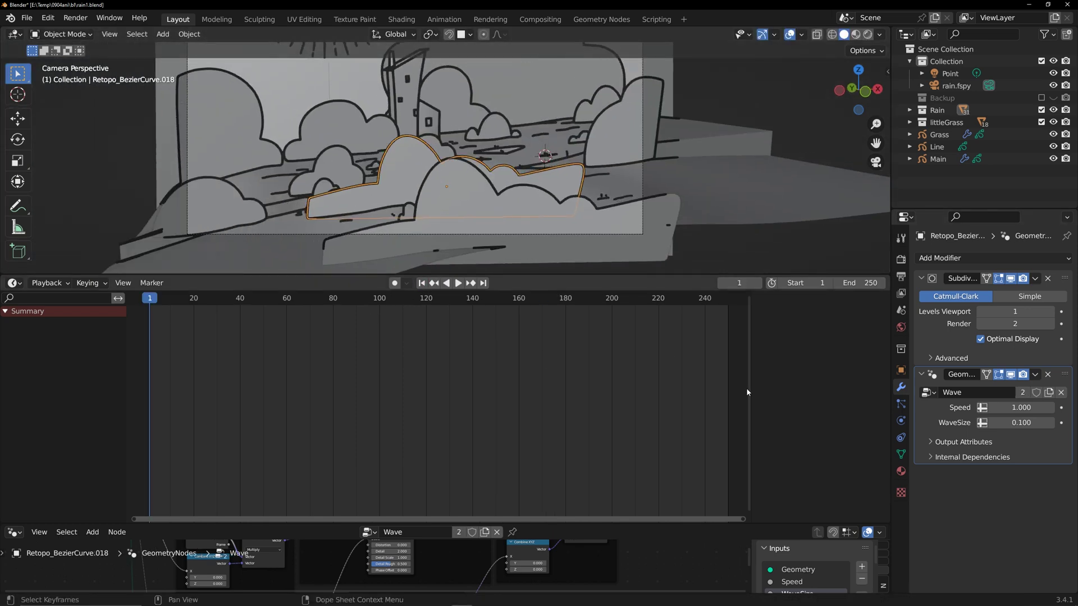
left_click(1036, 375)
left_click(1007, 391)
key("space")
In the front orthographic view, scrub the timeline to frame 94 to compare the swaying bush with the static copy
left_click(865, 91)
scroll(386, 192, "up", 6)
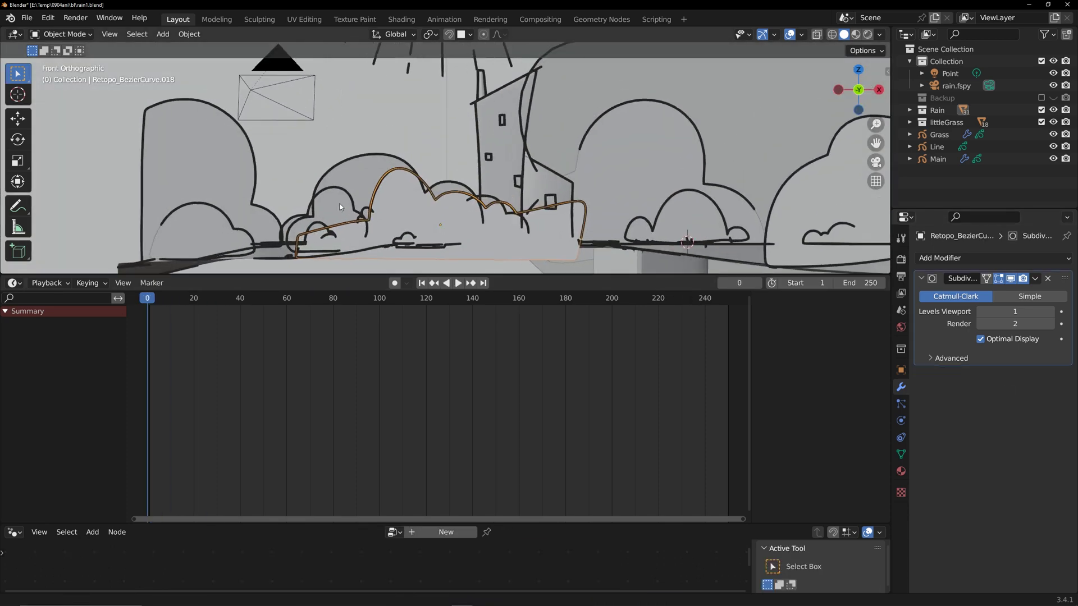
key("space")
left_click_drag(150, 305, 367, 318)
key("space")
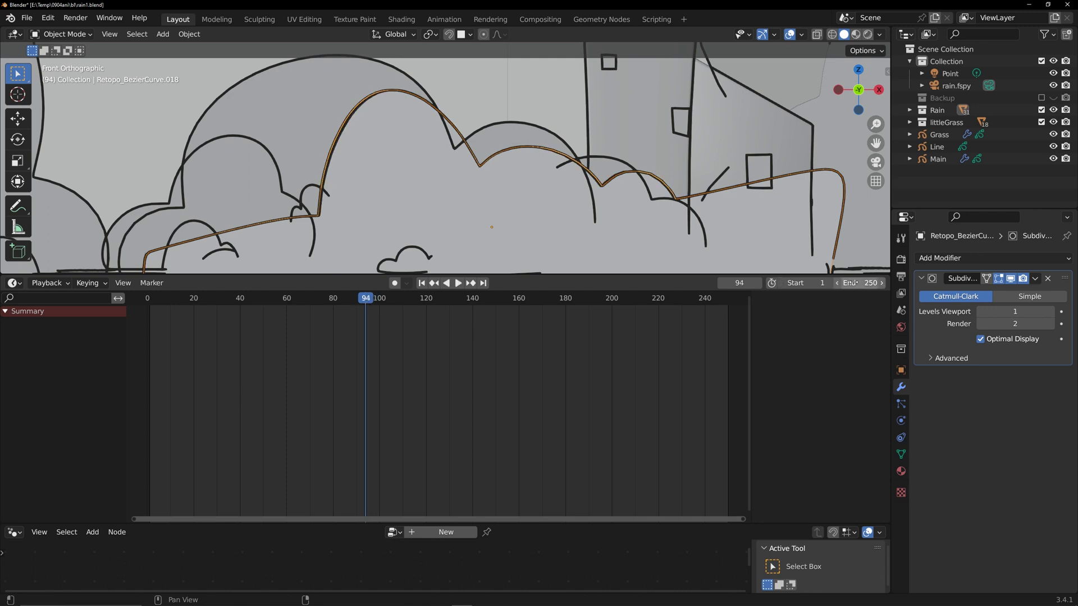
Set the animation's end frame to 94 and play it from the first frame to check the loop
type("4")
key("Return")
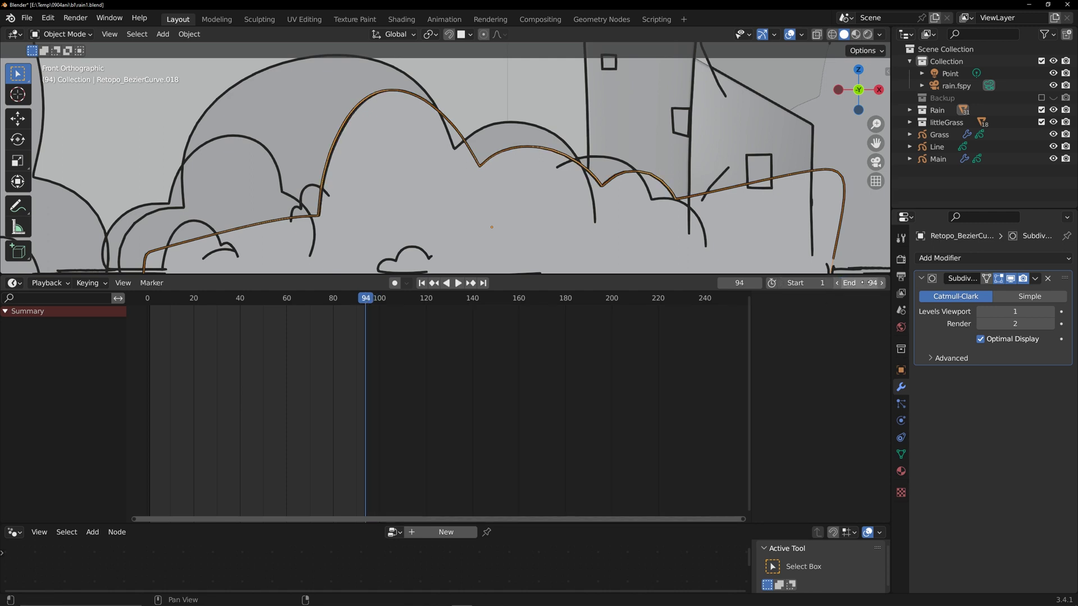
left_click(423, 283)
key("space")
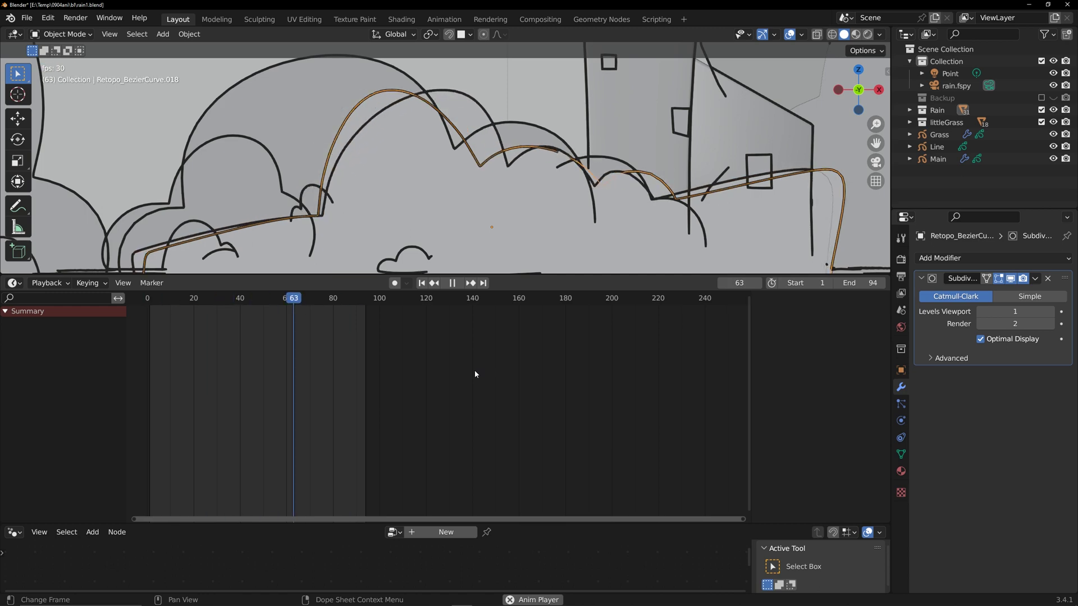
key("space")
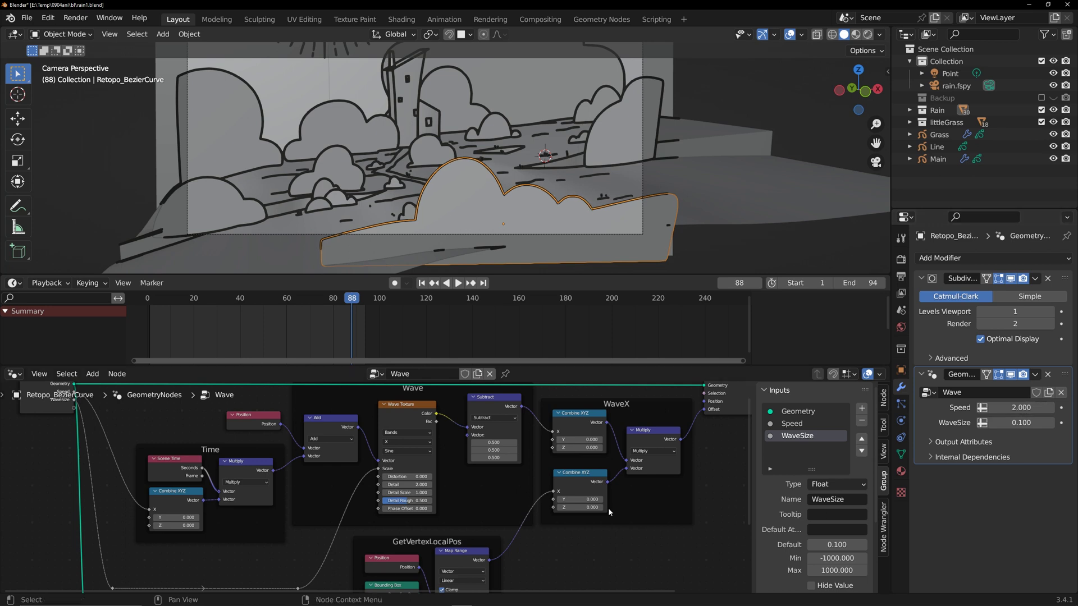
key("space")
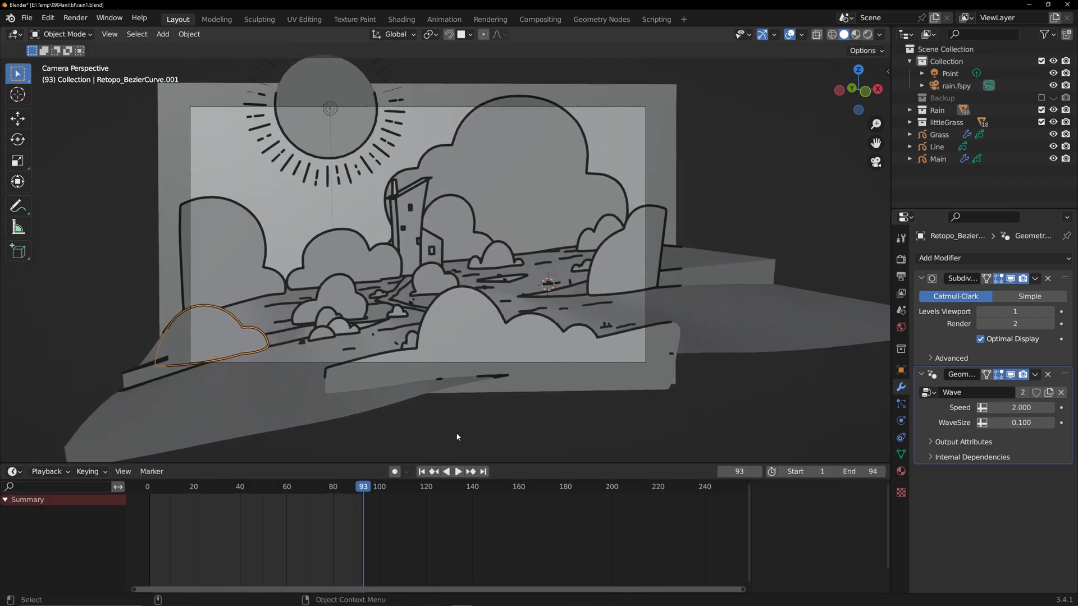
Copy the Wave modifier from the left foreground bush to the four mid-sized bushes across the midground and preview the animation
left_click(603, 234)
left_click(498, 257, "shift")
left_click(431, 284, "shift")
left_click(336, 301, "shift")
left_click(230, 337, "shift")
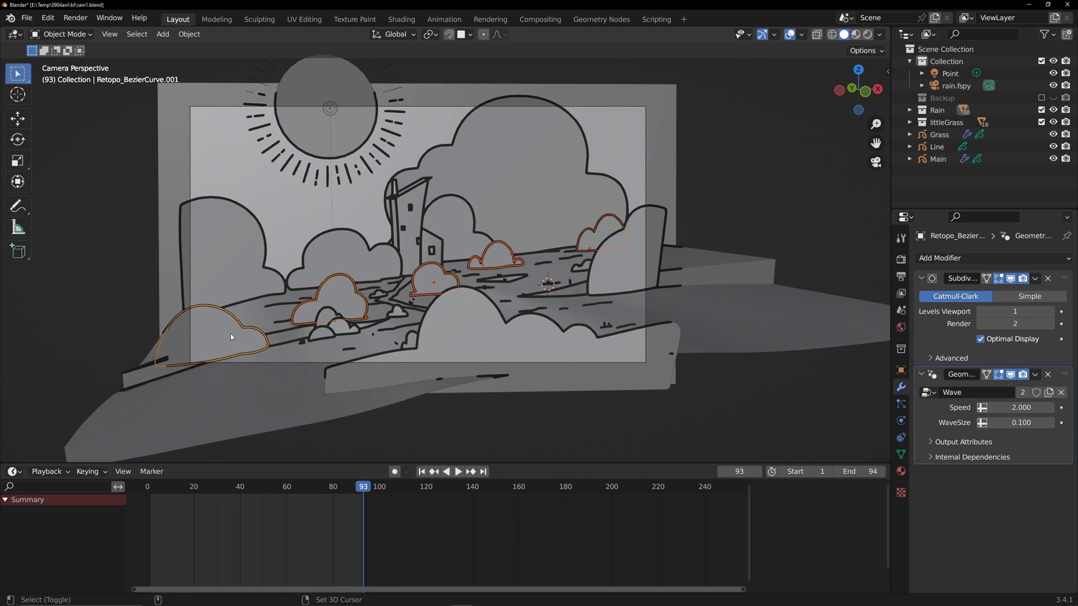
left_click(1037, 376)
left_click(1011, 415)
left_click(755, 396)
key("space")
key("space")
Copy the central foreground bush's Wave modifier to the four tall bushes around the tower and scene edges, and preview the animation
left_click(632, 253)
left_click(452, 230, "shift")
left_click(344, 257, "shift")
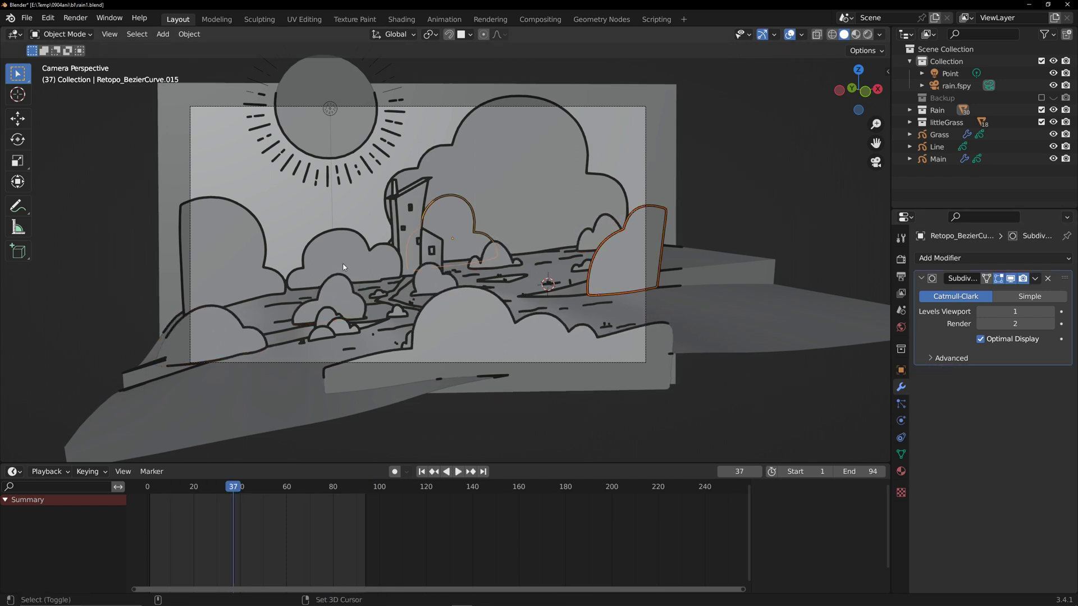
left_click(242, 273, "shift")
left_click(487, 338, "shift")
left_click(1036, 375)
left_click(1011, 413)
left_click(763, 388)
key("space")
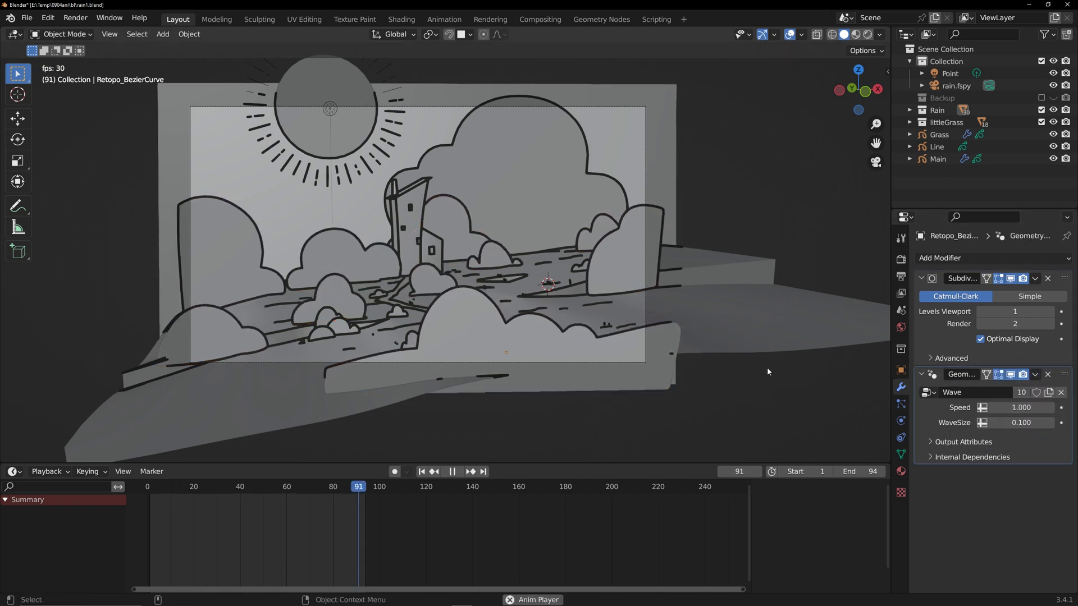
key("space")
Give the small bush in the lower-left cluster a Geometry Nodes modifier using the Wave group, with Speed set to 3, and preview it
left_click(343, 328)
left_click(970, 258)
left_click(831, 374)
left_click(928, 393)
left_click(820, 420)
key("space")
key("space")
type("3")
key("Return")
key("space")
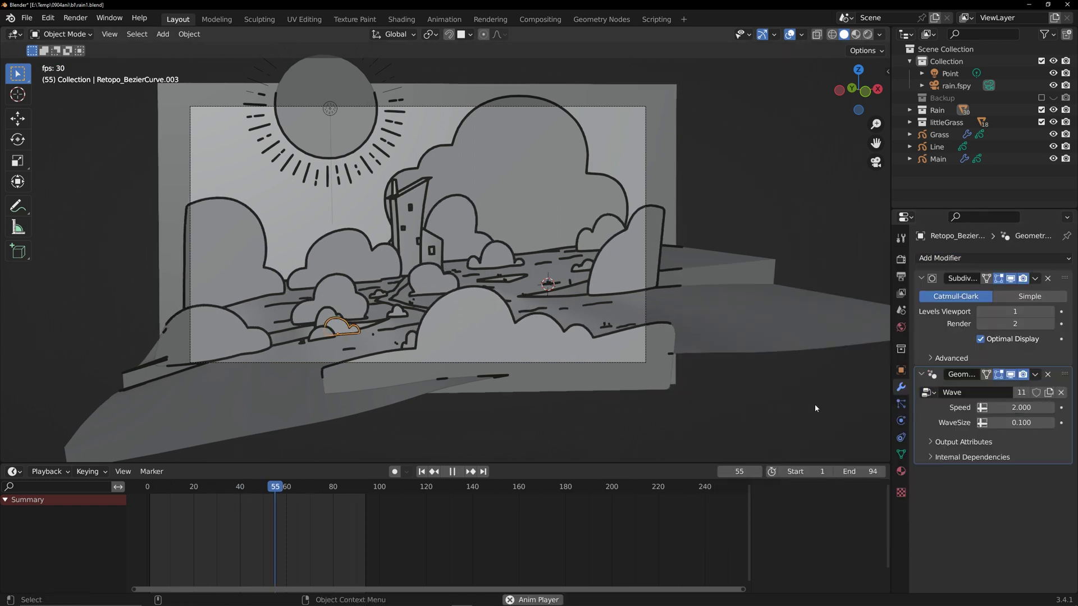
key("space")
Copy the small bush's Wave modifier to the other small bushes scattered over the ground and play the animation
left_click(581, 269)
left_click(581, 268)
left_click(581, 268)
scroll(642, 280, "up", 2)
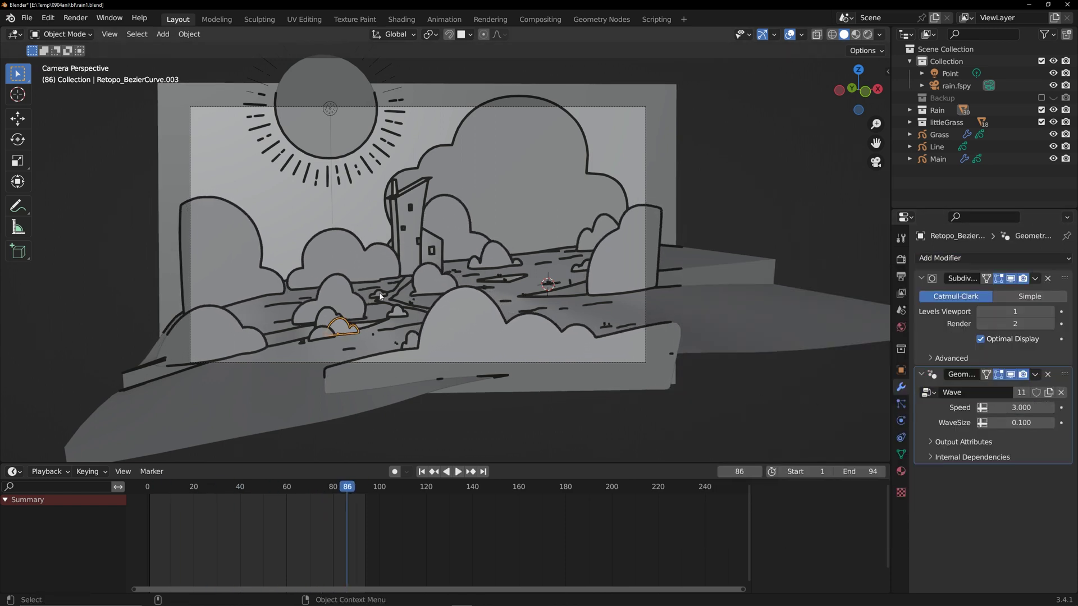
left_click(643, 282)
left_click(348, 312, "shift")
left_click(376, 338, "shift")
left_click(281, 355, "shift")
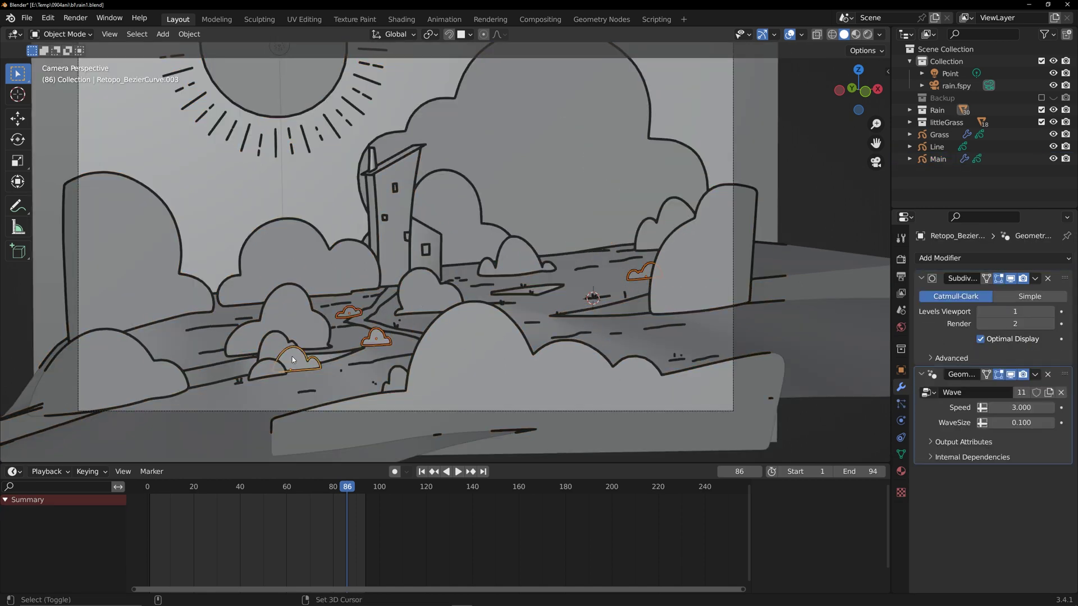
scroll(290, 362, "down", 1)
left_click(1035, 374)
left_click(1011, 412)
left_click(804, 393)
key("space")
scroll(804, 393, "down", 1)
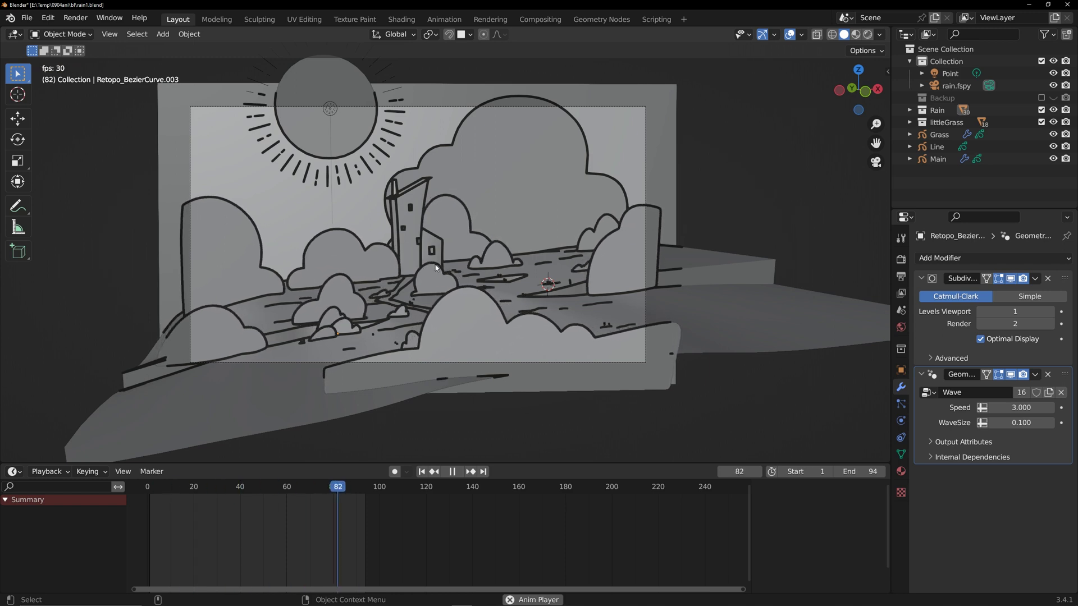
key("space")
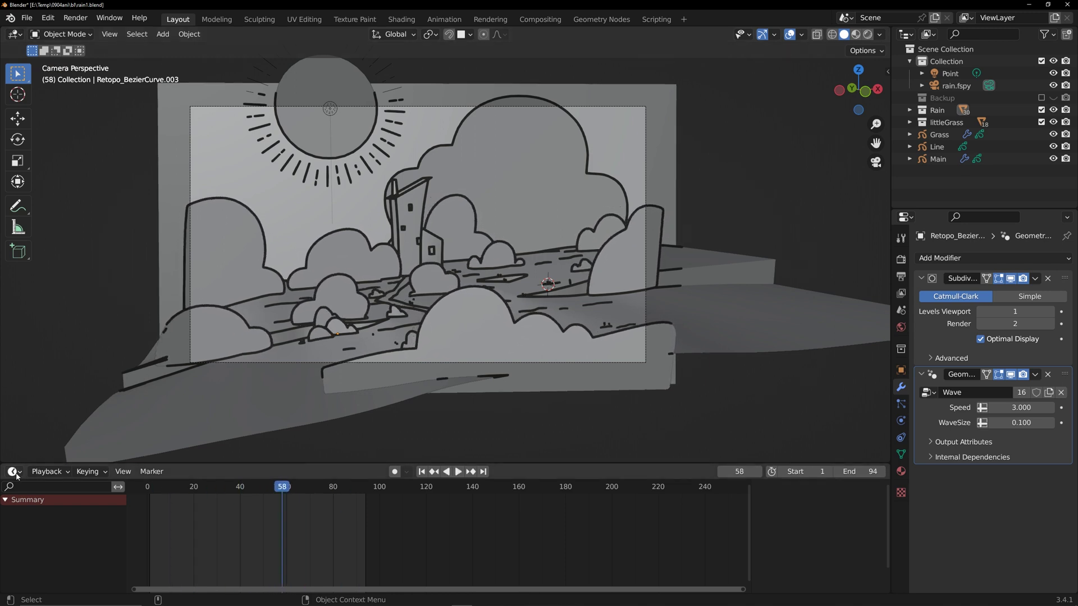
Turn the timeline area into a Geometry Node Editor and enlarge it to show the Wave node tree
left_click(14, 472)
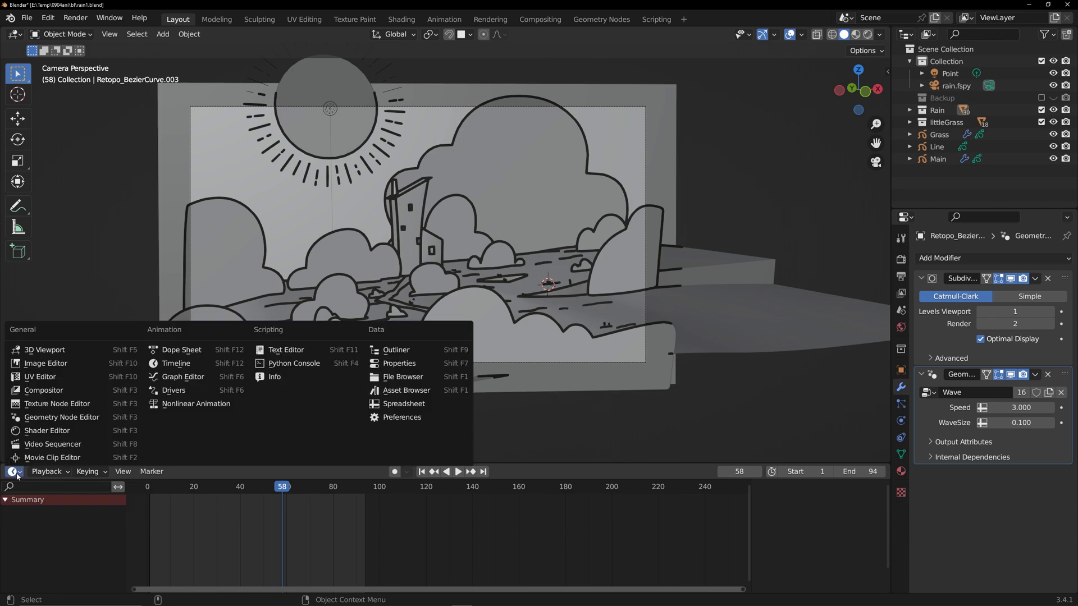
left_click(59, 417)
left_click_drag(254, 462, 253, 316)
scroll(399, 437, "up", 6)
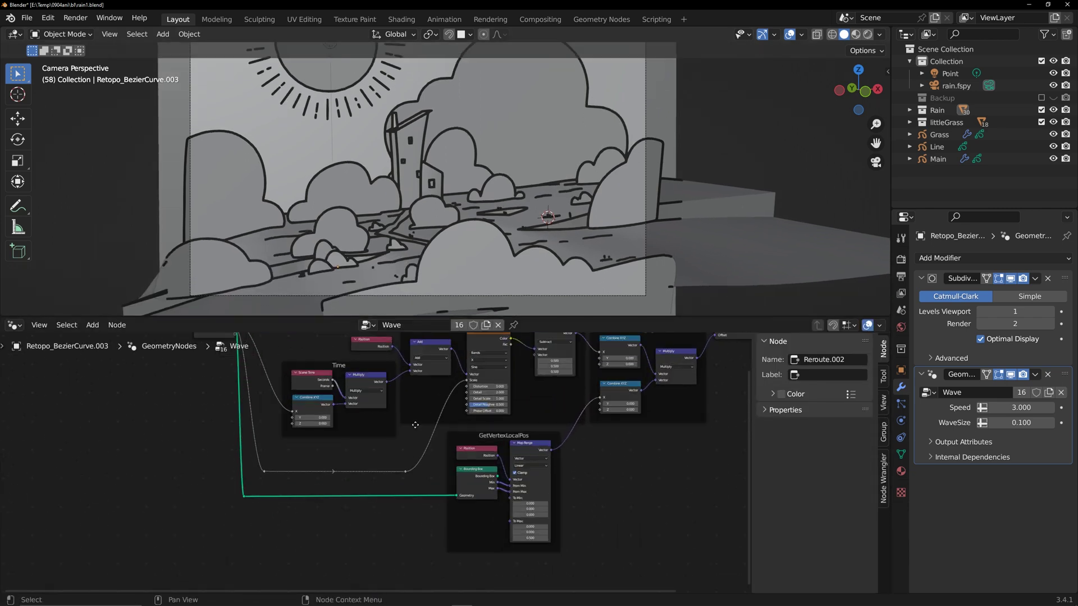
middle_click_drag(362, 519, 378, 456)
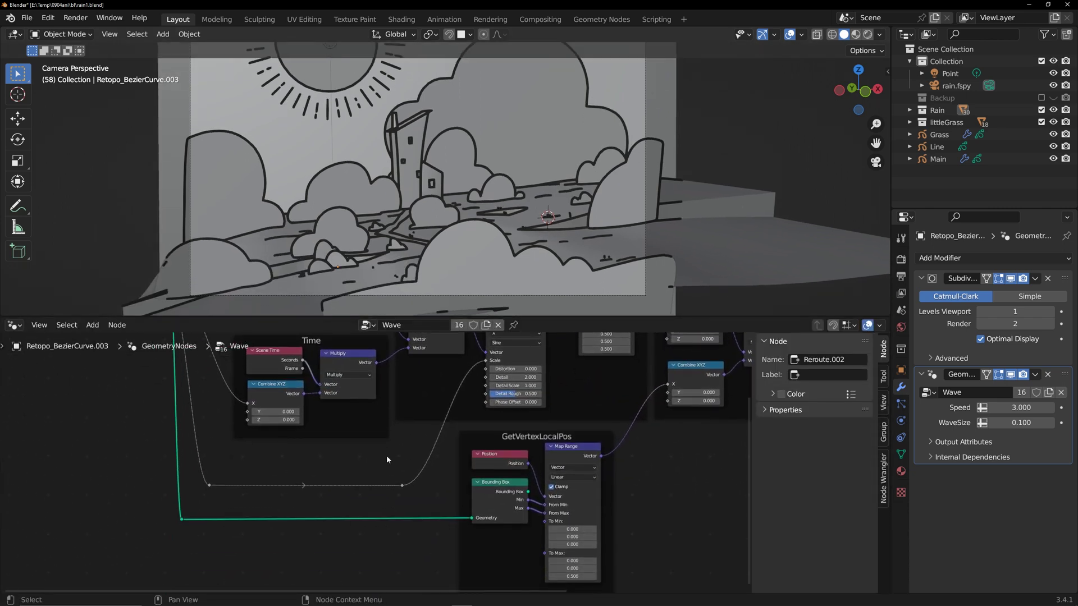
middle_click_drag(319, 543, 368, 491)
Add a Self Object node in the empty space below the Time frame
scroll(387, 423, "down", 6)
key("shift+a")
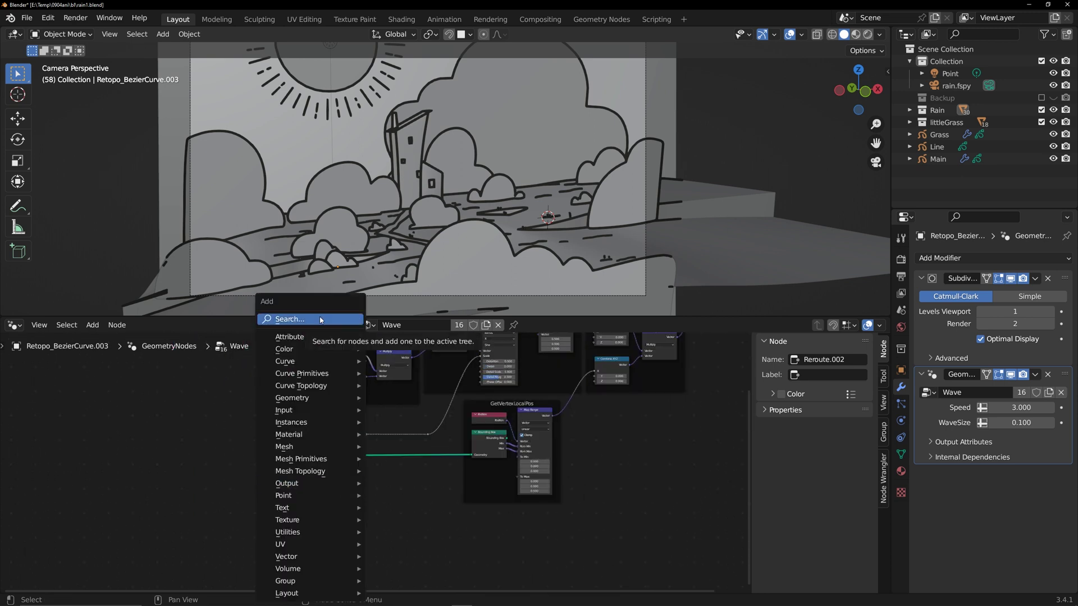
left_click(320, 320)
type("sel")
key("Return")
left_click(304, 516)
scroll(310, 517, "up", 4)
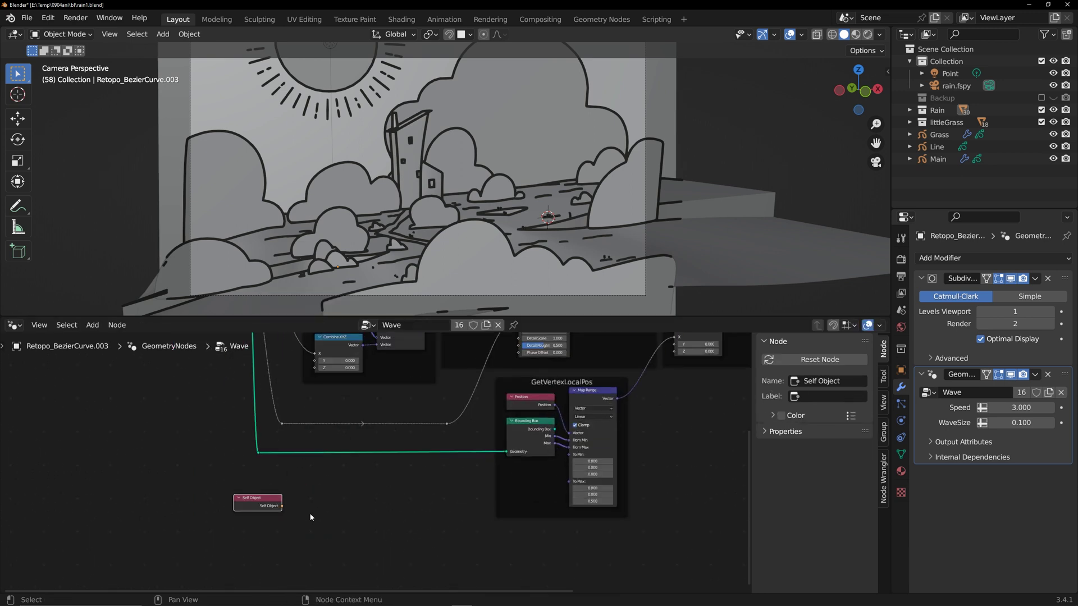
Add an Object Info node and feed the Self Object output into its Object input
middle_click_drag(310, 518, 328, 498)
left_click(344, 493)
key("shift+a")
left_click(315, 319)
type("ob")
left_click(329, 351)
left_click(330, 484)
mouse_move(300, 488)
left_mouse_down()
mouse_move(315, 500)
mouse_move(296, 497)
left_mouse_up()
middle_click_drag(298, 471, 241, 537)
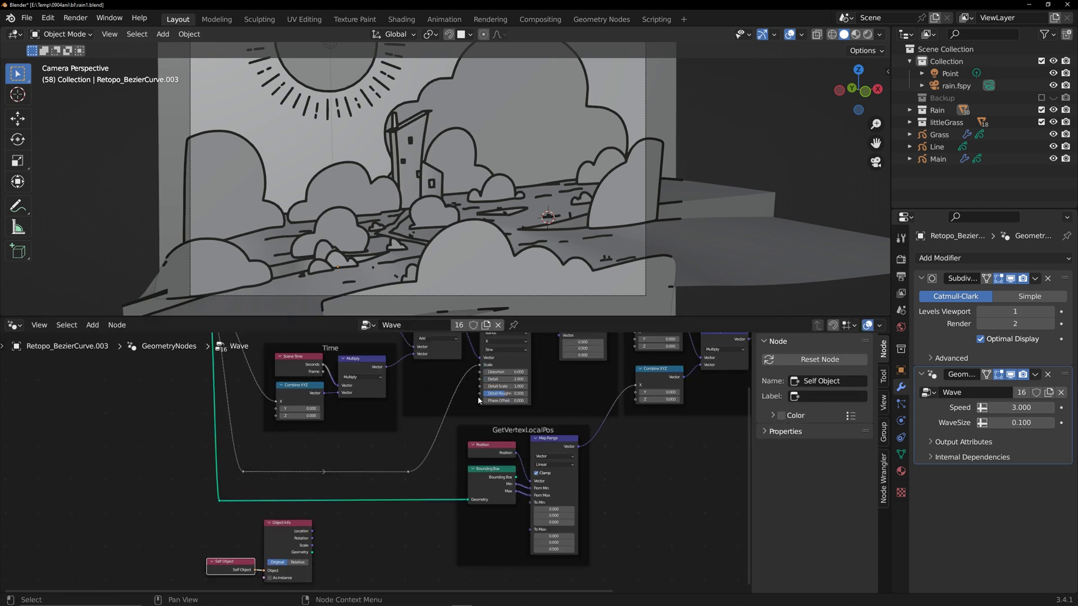
Add a Vector Math Add node between Object Info's Location and the Wave Texture's Phase Offset, with its second vector's X set to 1
left_click(361, 493)
key("shift+a")
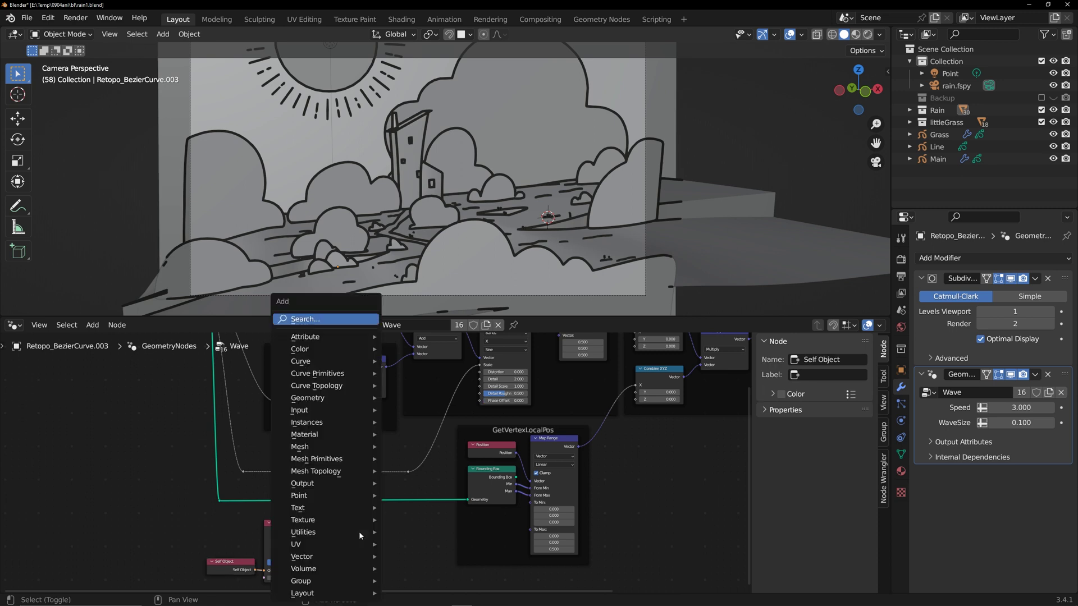
left_click(335, 323)
type("ve")
left_click(346, 355)
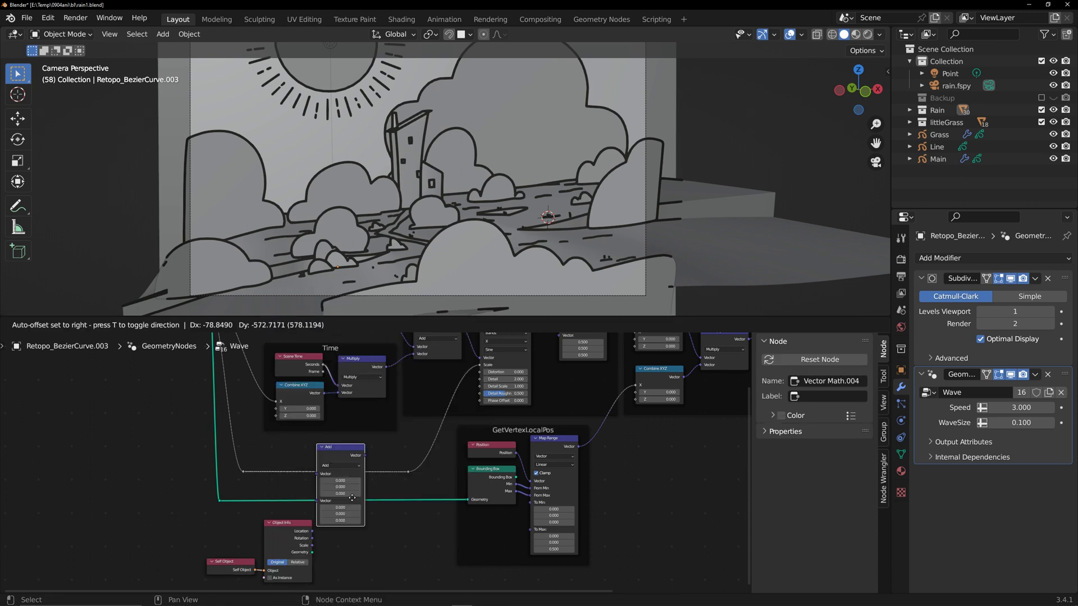
left_click(331, 541)
left_click_drag(326, 540, 480, 401)
left_click(349, 552)
type("1")
key("Return")
key("space")
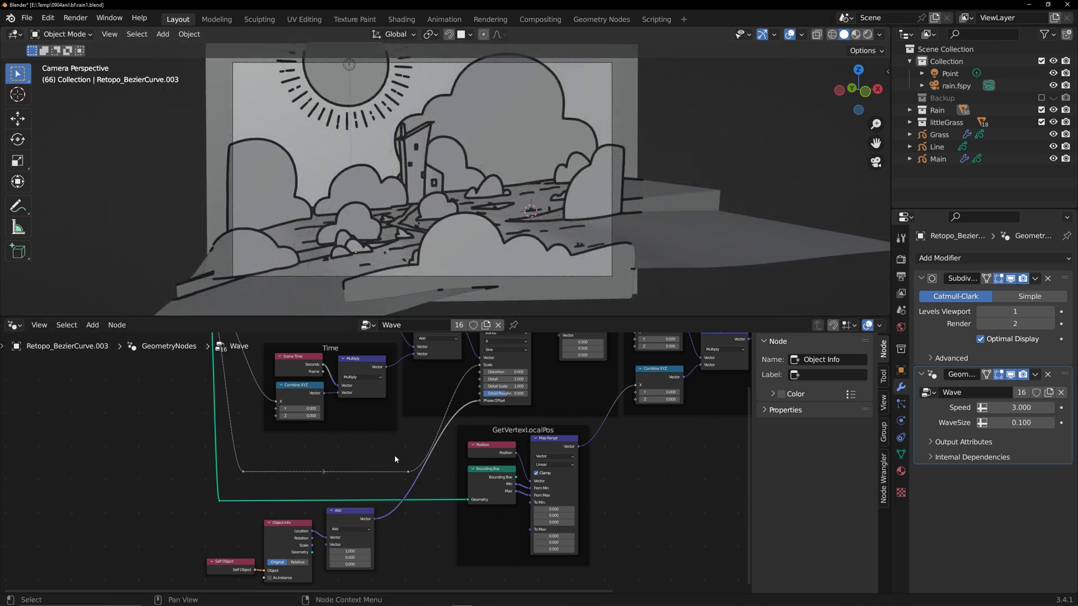
Move the Self Object and Object Info nodes away from the Add node to make room between them
middle_click_drag(184, 552, 239, 516)
left_click_drag(238, 513, 337, 549)
key("g")
left_click(348, 531)
left_click(348, 531)
key("shift+a")
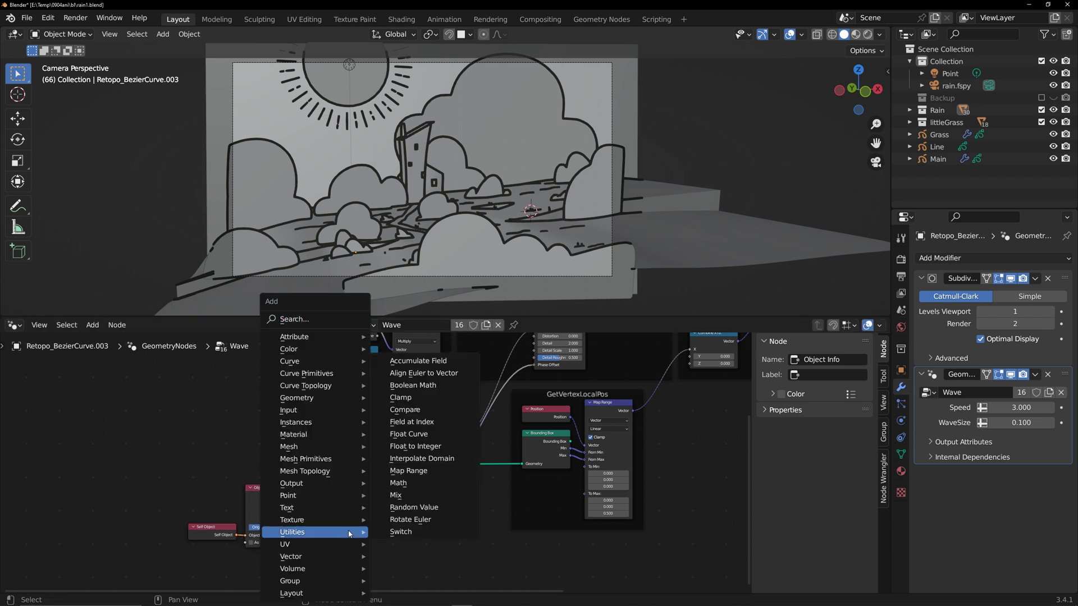
key("Escape")
key("Escape")
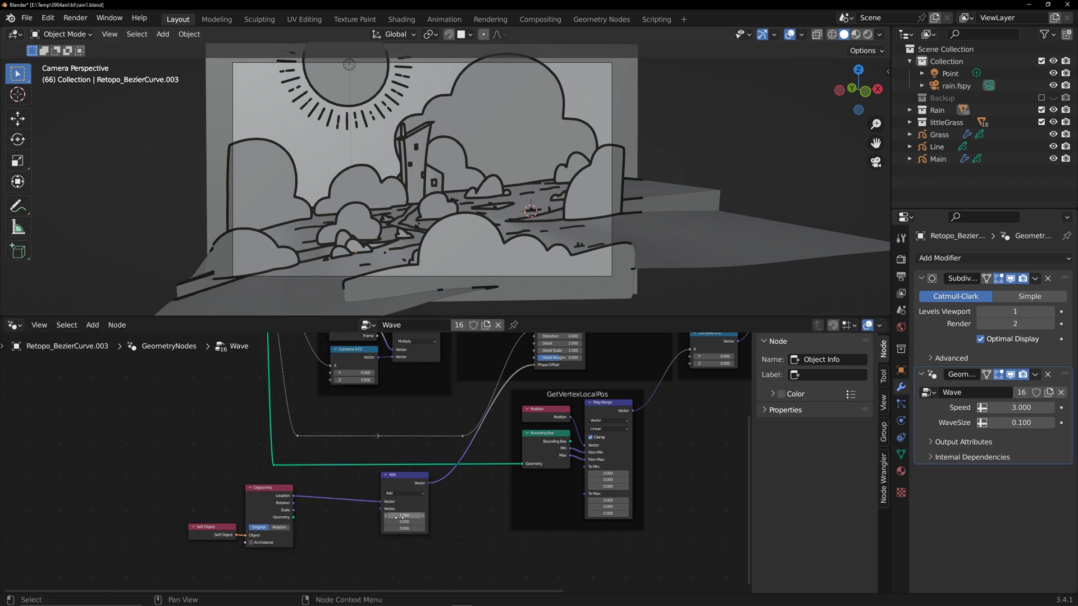
Add a Combine XYZ node with X set to 1, connect it to the Add node's second vector and preview the animation
key("shift+a")
type("com")
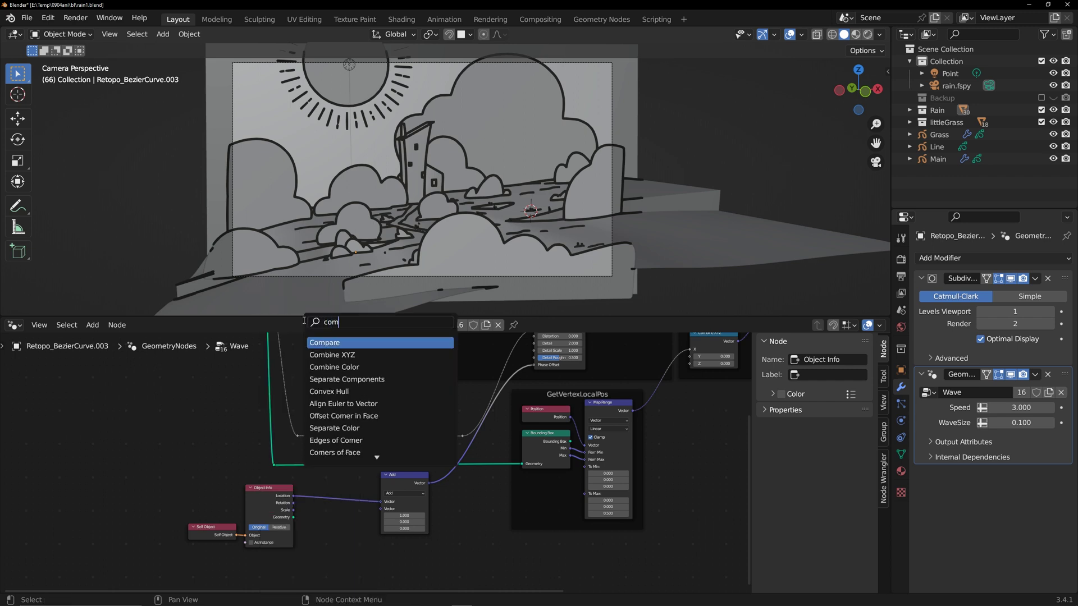
left_click(343, 355)
left_click(359, 553)
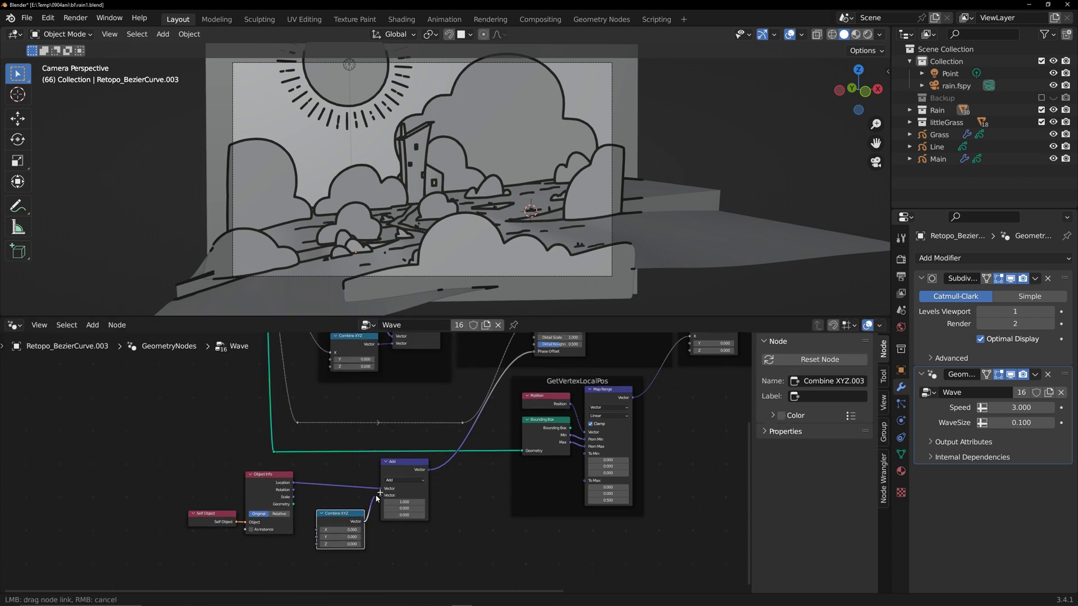
left_click_drag(378, 498, 381, 497)
double_click(341, 530)
type("1")
key("Return")
key("space")
mouse_move(417, 528)
middle_mouse_down()
mouse_move(430, 539)
mouse_move(430, 529)
middle_mouse_up()
key("space")
Expose the new Combine XYZ node's X value as a Group Input parameter and preview its effect on the animation
scroll(429, 525, "down", 6)
middle_click_drag(264, 420, 262, 445)
left_click_drag(316, 372, 267, 368)
left_click_drag(361, 549, 283, 386)
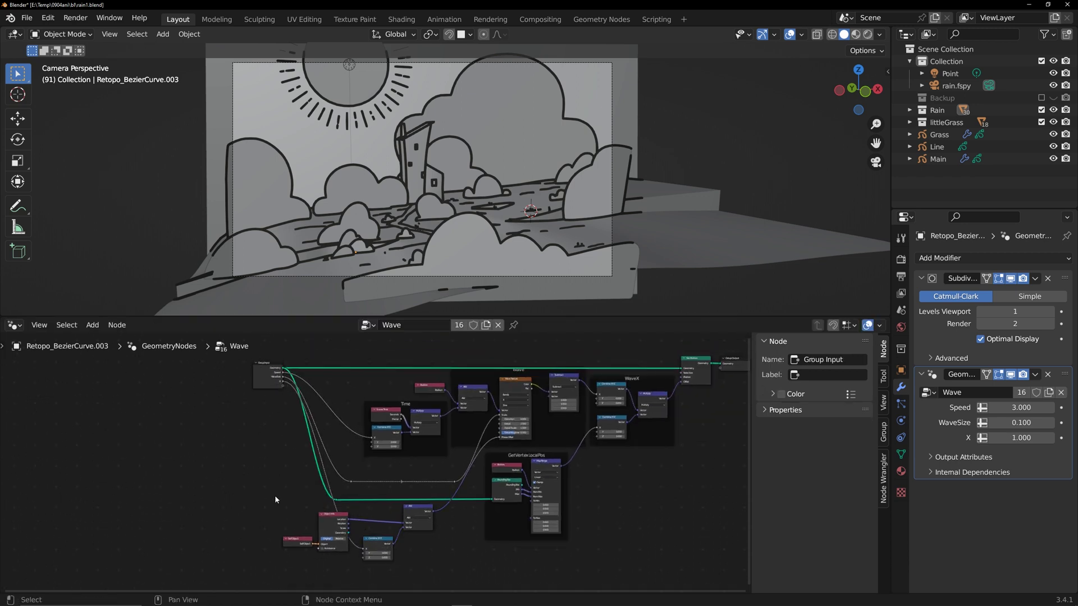
key("space")
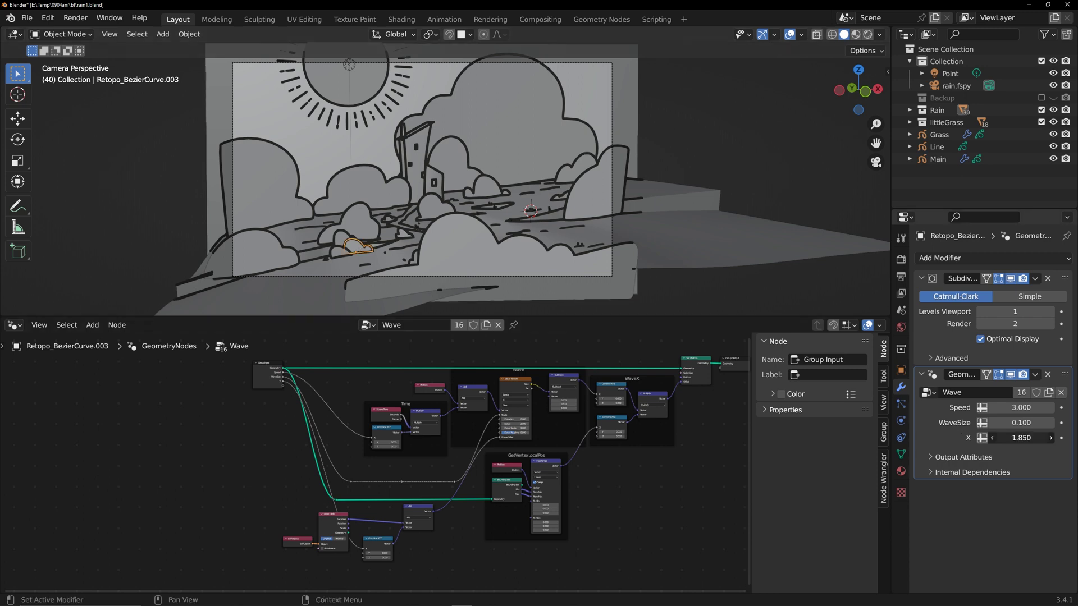
key("space")
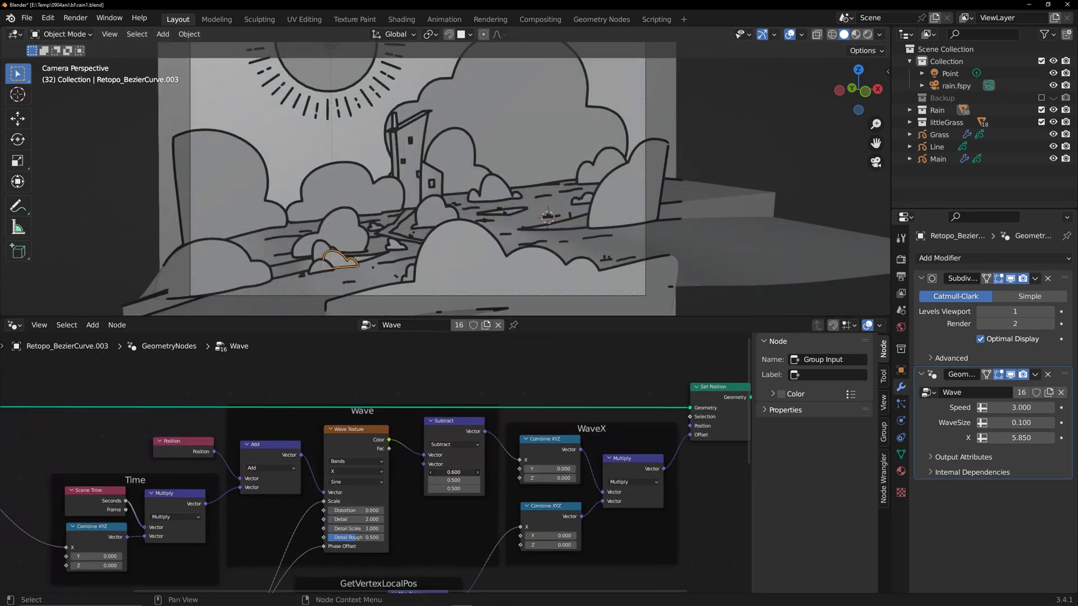
Adjust the Subtract node's X value while watching the bushes shift in the viewport
left_click_drag(454, 472, 477, 472)
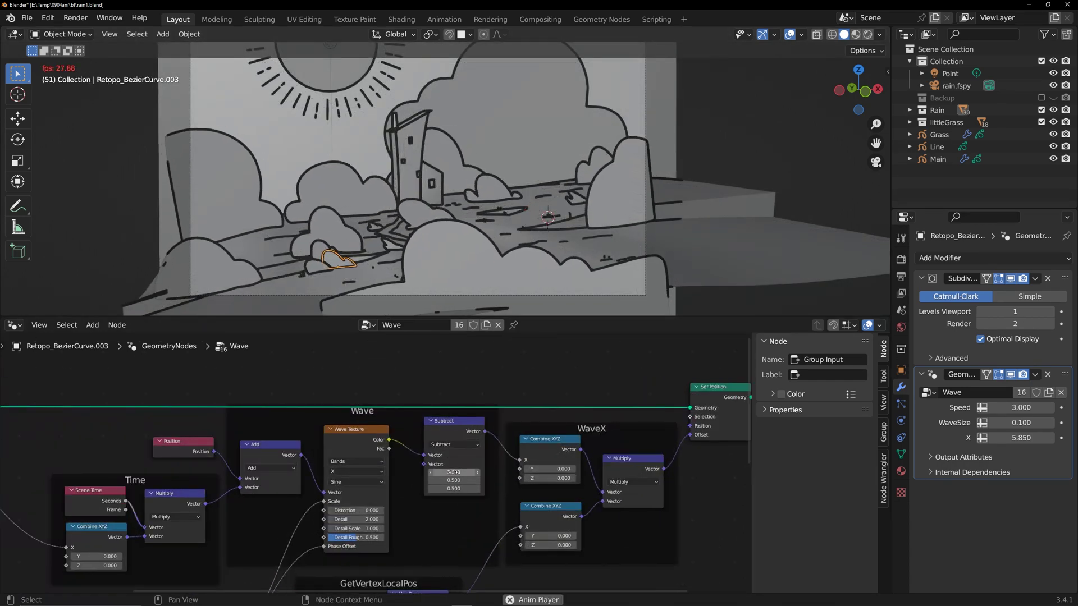
left_click_drag(454, 472, 466, 473)
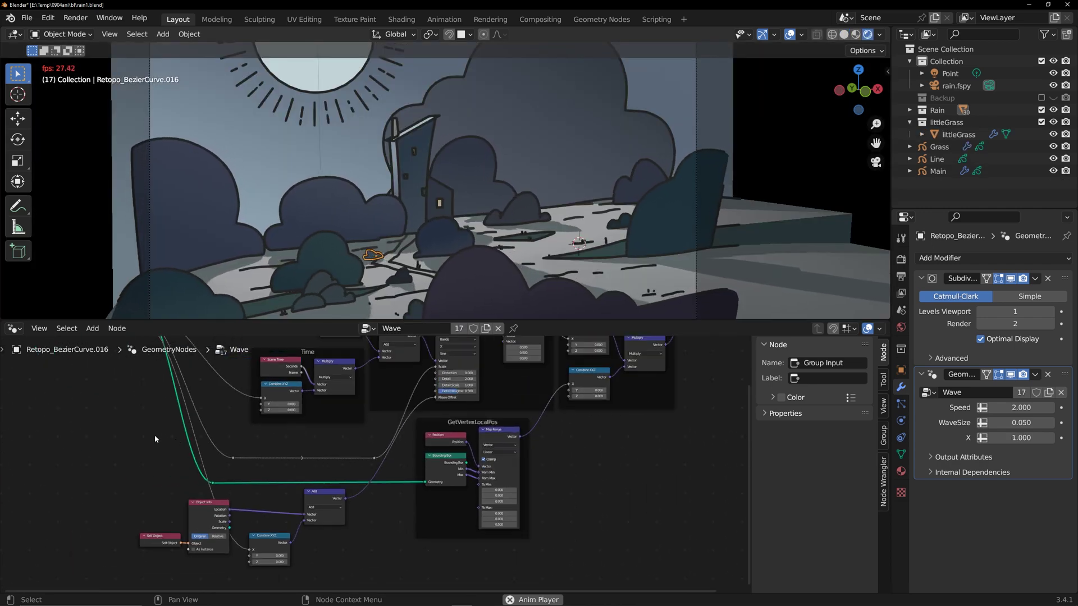
Duplicate the Combine XYZ node, set the copy's Z to 0.5 and connect it to the Map Range node's To Max input
left_click(303, 553)
key("shift+d")
left_click(412, 543)
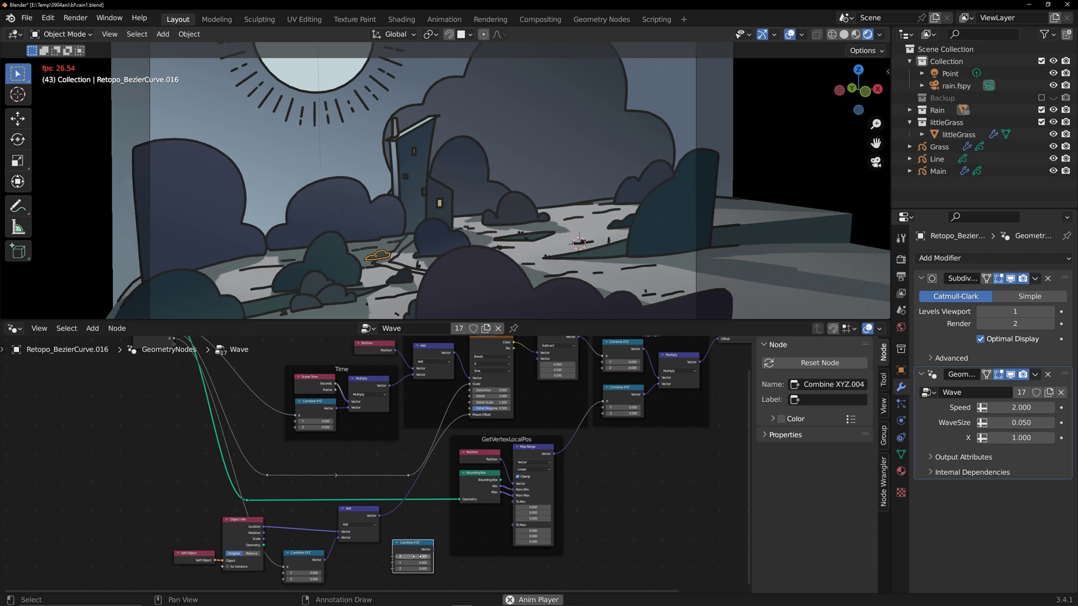
left_click(418, 569)
type("0.5")
key("Return")
left_click_drag(433, 550, 512, 525)
middle_click_drag(440, 537, 474, 556)
scroll(469, 558, "down", 2)
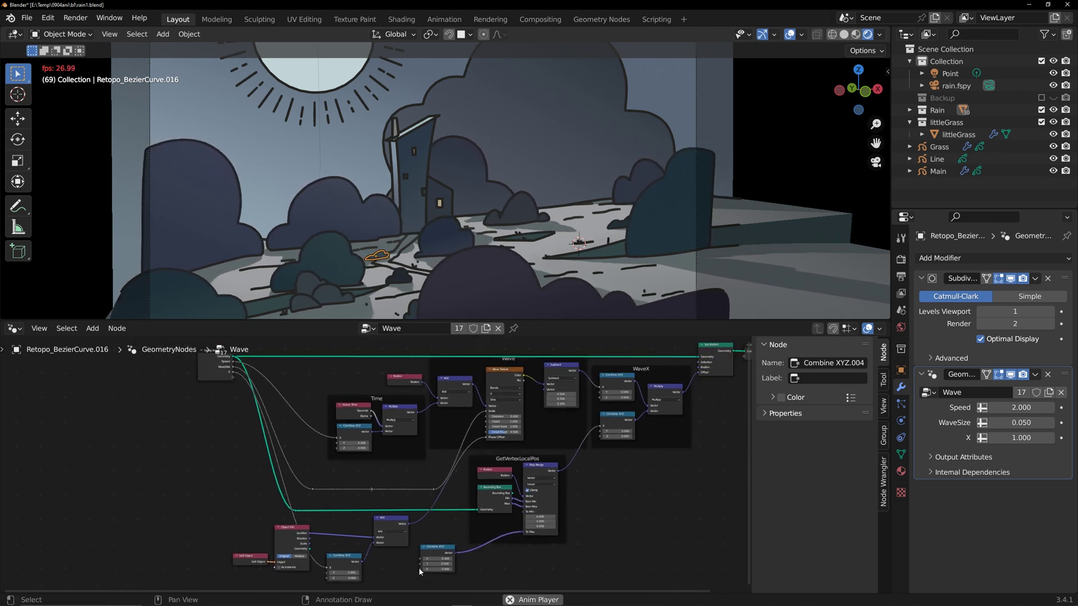
Expose the duplicated Combine XYZ node's Z value as a Group Input parameter and rename it WavePower
left_click_drag(420, 569, 233, 377)
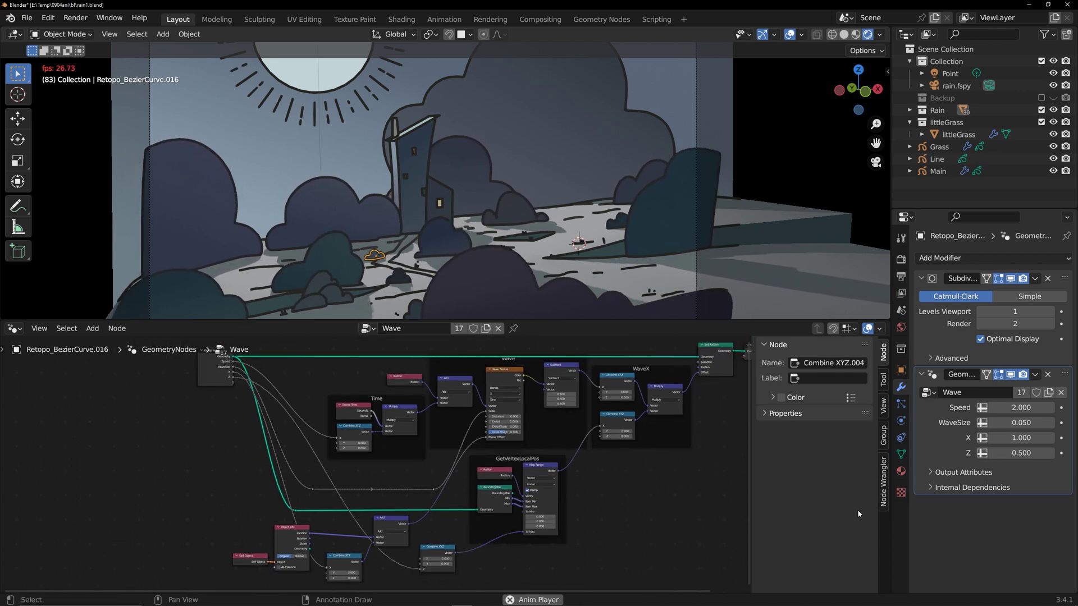
left_click(885, 435)
double_click(831, 453)
type("WavePower")
key("Return")
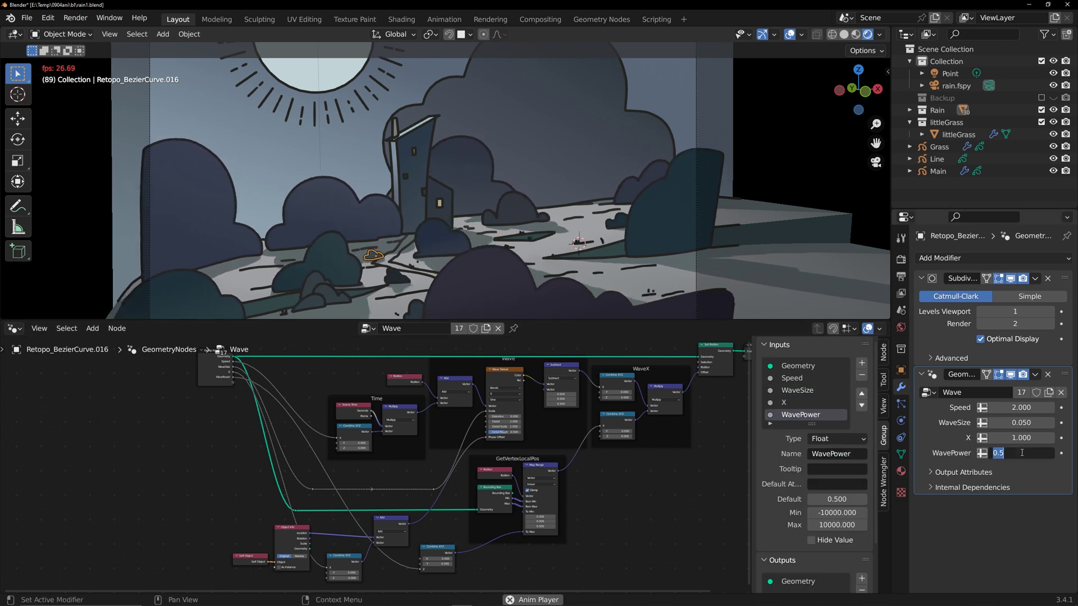
Set the selected small bush's WaveSize to 0.1
double_click(1020, 423)
type("0.1")
key("Return")
left_click(770, 179)
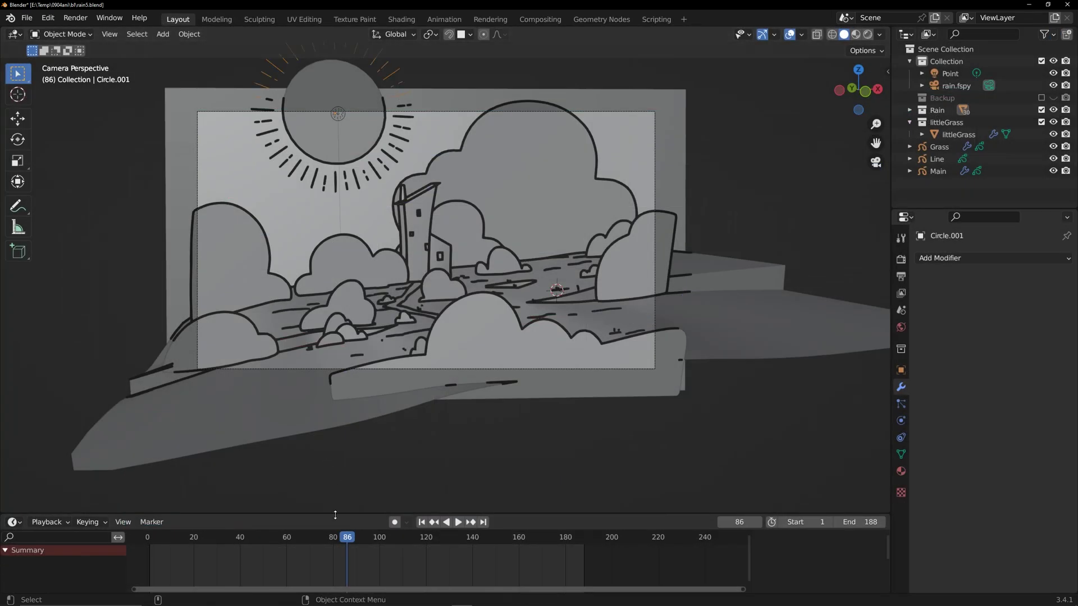
Insert transform keyframes for the sun rays at frame 0 and frame 188
left_click_drag(336, 515, 327, 424)
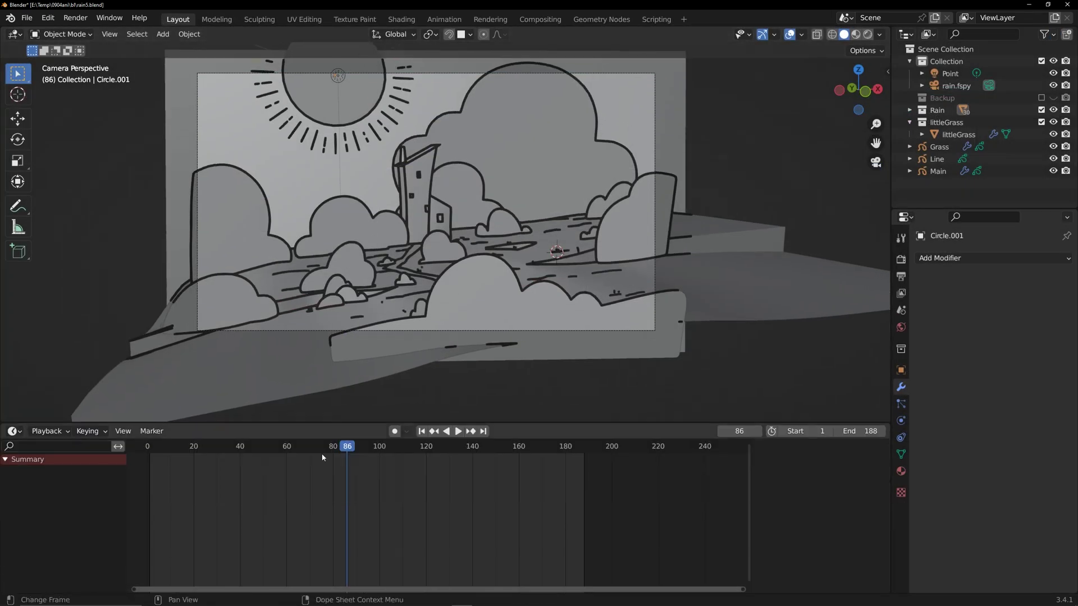
left_click(422, 432)
left_click(148, 447)
key("space")
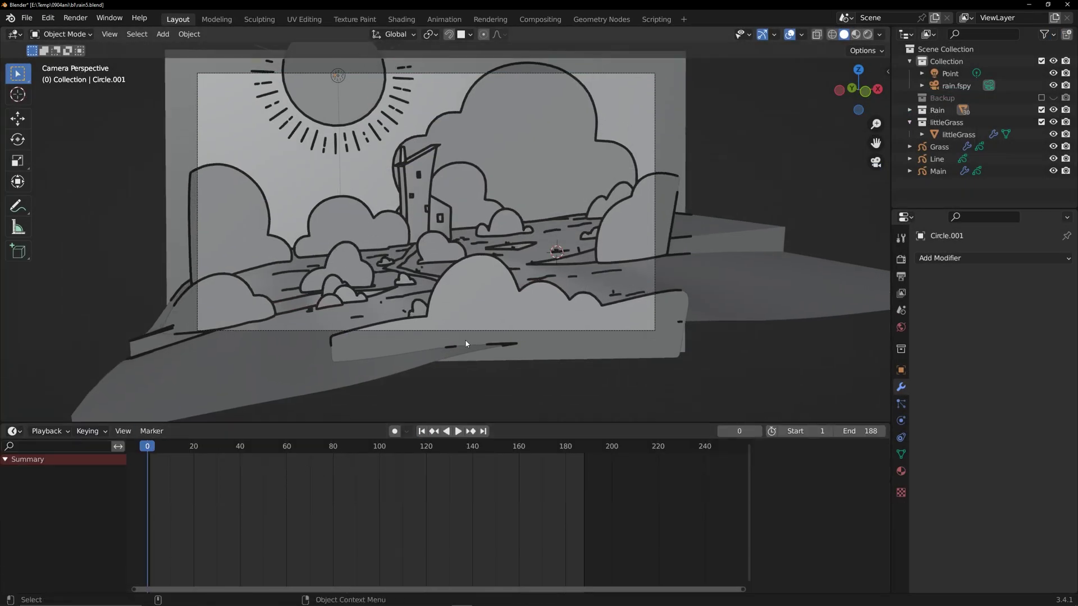
key("i")
left_click(474, 381)
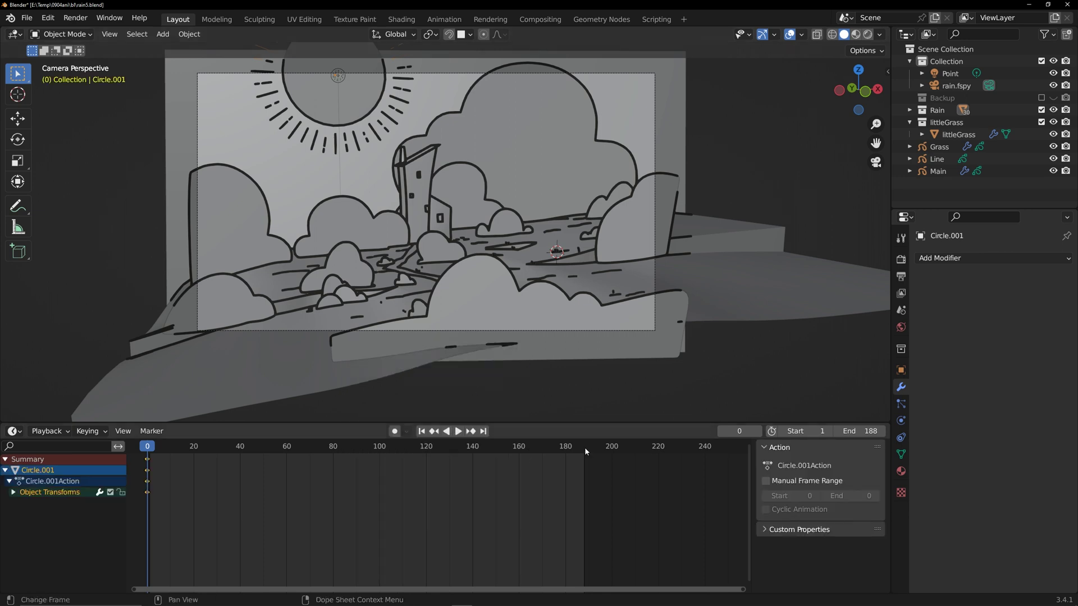
key("i")
left_click(585, 391)
Scale the sun rays to about 0.913 at frame 94, keyframe them and play the animation
left_click_drag(349, 449, 368, 450)
key("s")
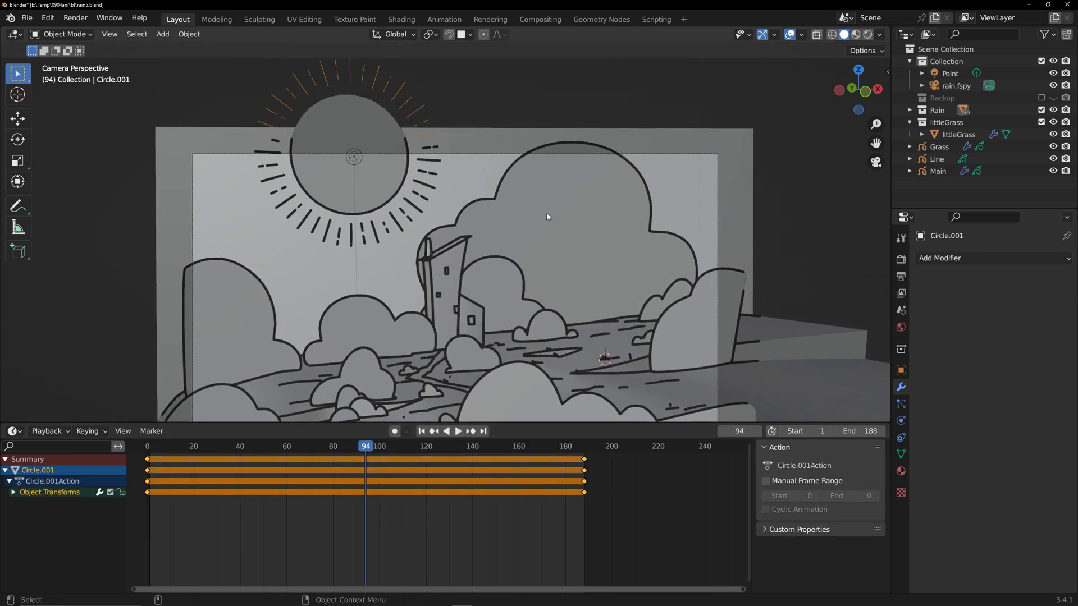
left_click(562, 229)
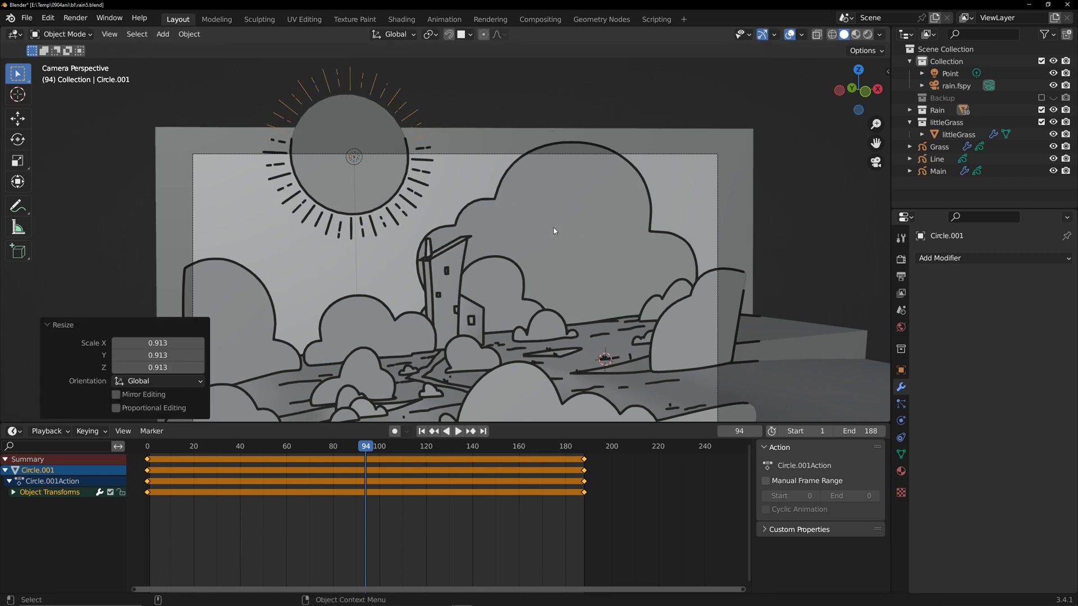
key("i")
left_click(553, 225)
key("shift+Left")
key("space")
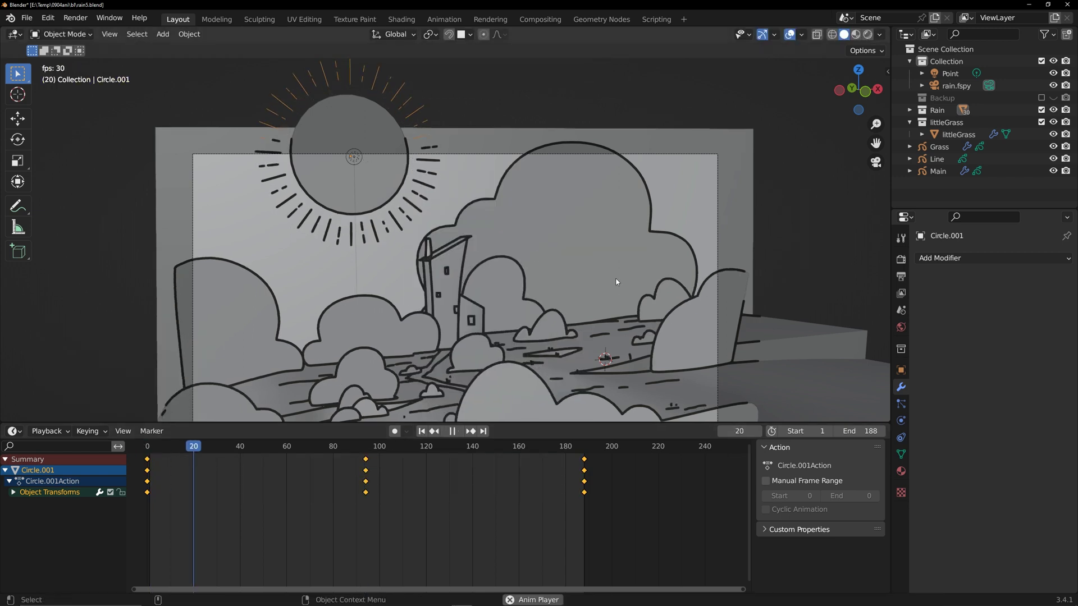
key("space")
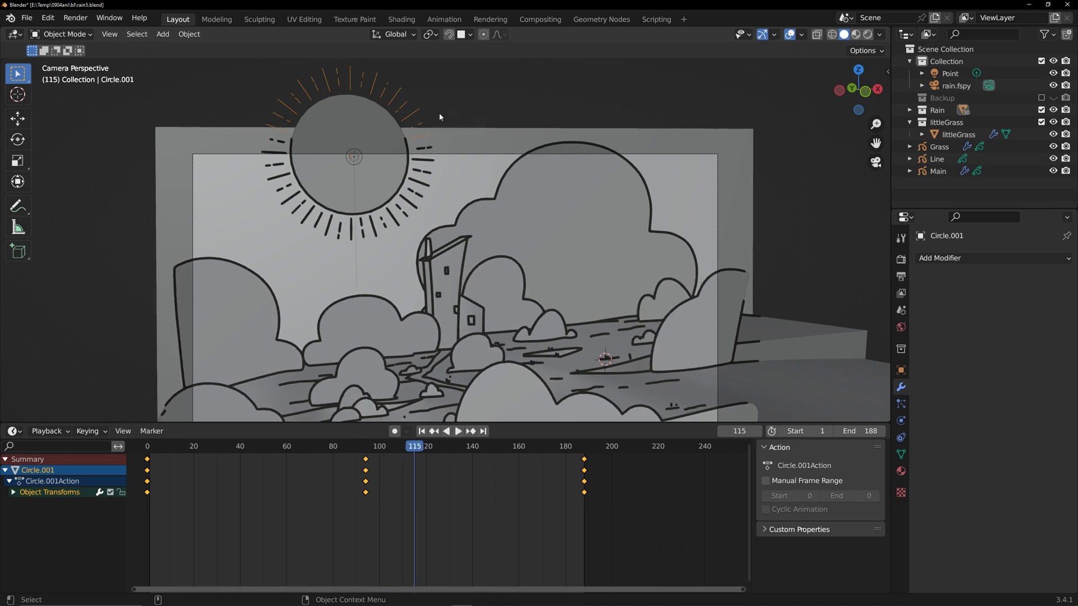
Move the sun disc and its rays into a new collection named Sun
left_click(419, 116)
left_click(386, 125)
key("m")
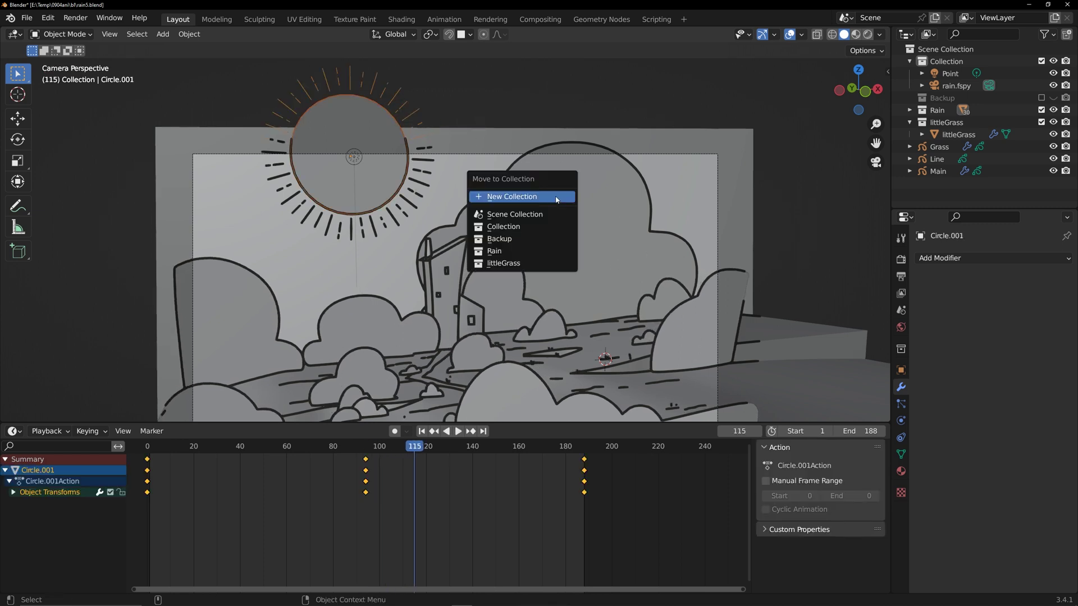
left_click(558, 197)
type("Sun")
left_click(562, 233)
left_click(910, 147)
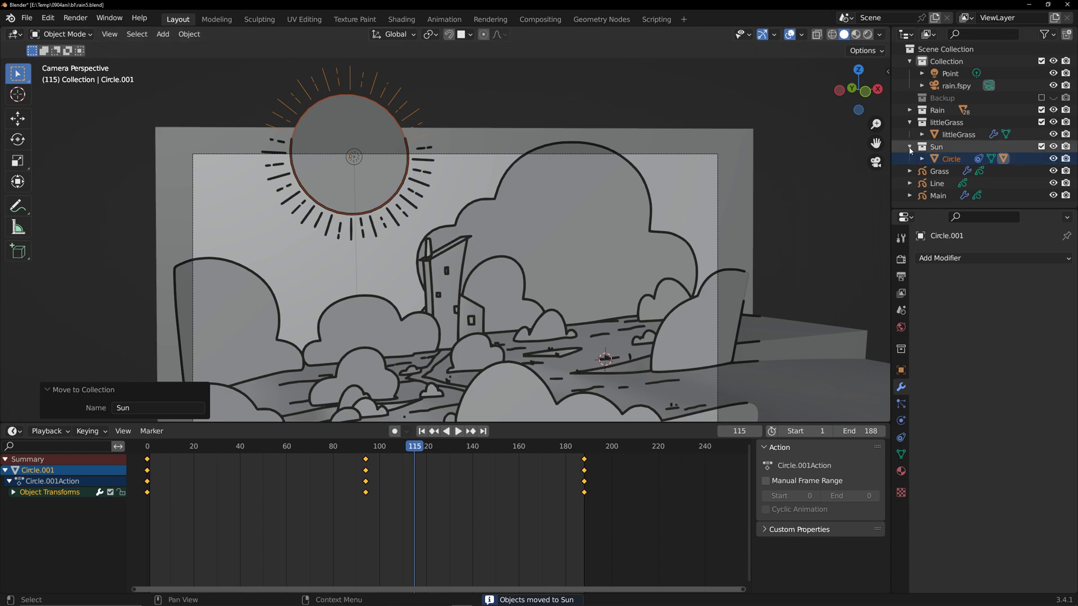
Duplicate the Main line art object in place and rename the copy Sun
left_click(933, 196)
left_click(938, 184)
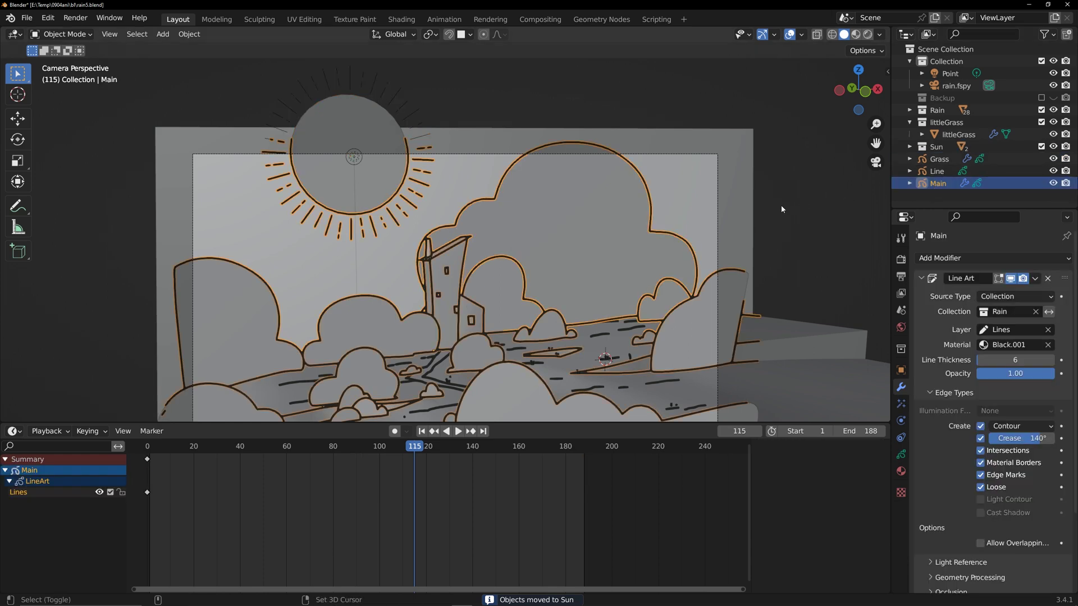
key("shift+d")
right_click(762, 206)
double_click(944, 195)
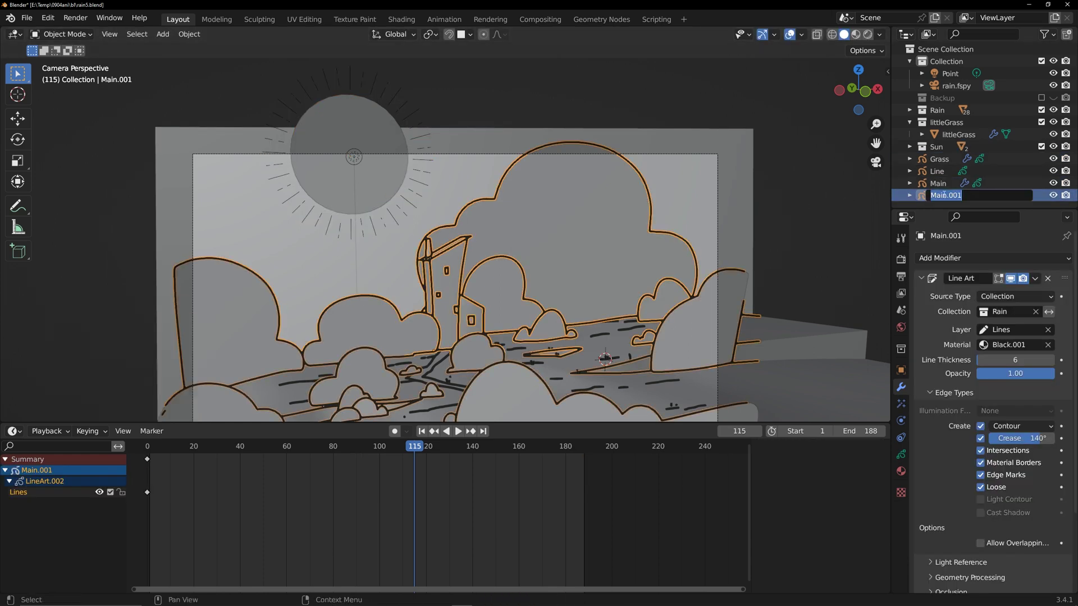
left_click_drag(943, 208, 943, 240)
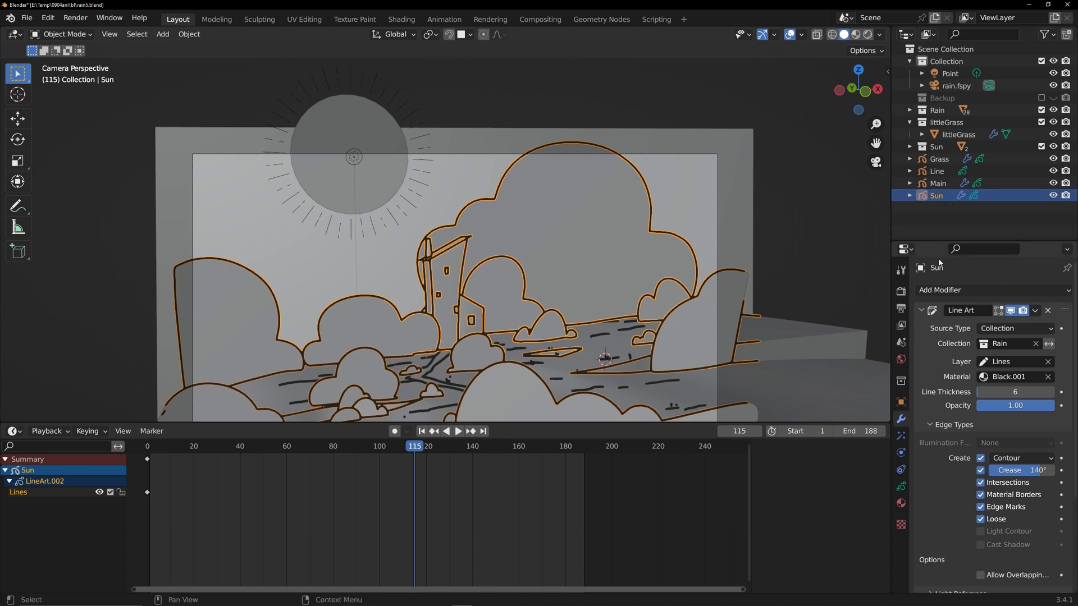
Set the source collection of the Sun object's Line Art modifier to Sun
left_click(1036, 343)
left_click(1008, 343)
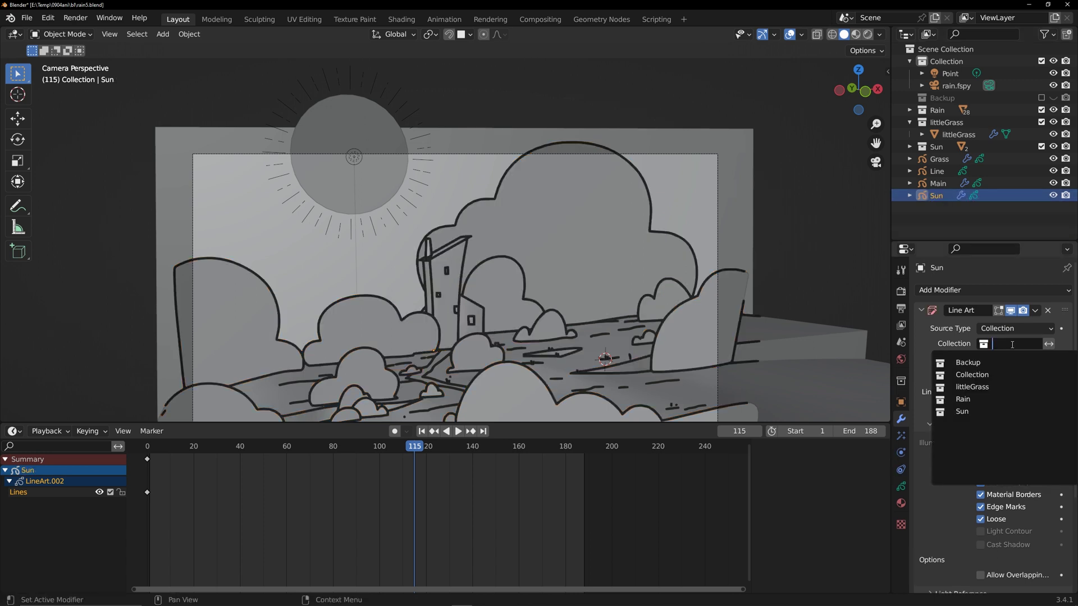
left_click(972, 411)
left_click(815, 215)
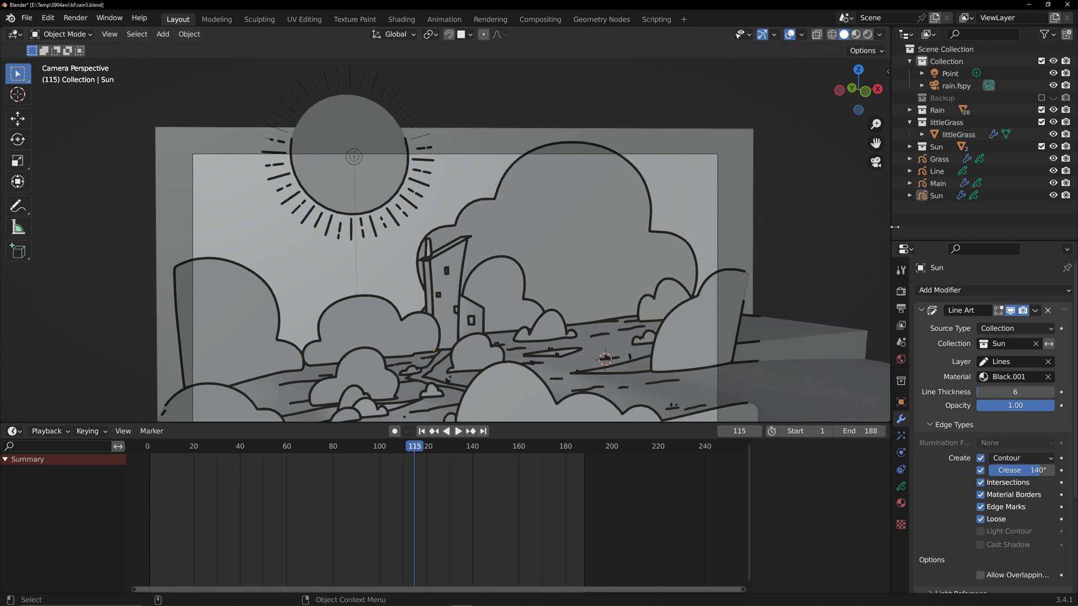
Add a Wave Distortion visual effect to the Sun line art object
left_click(939, 196)
left_click(901, 438)
left_click(967, 290)
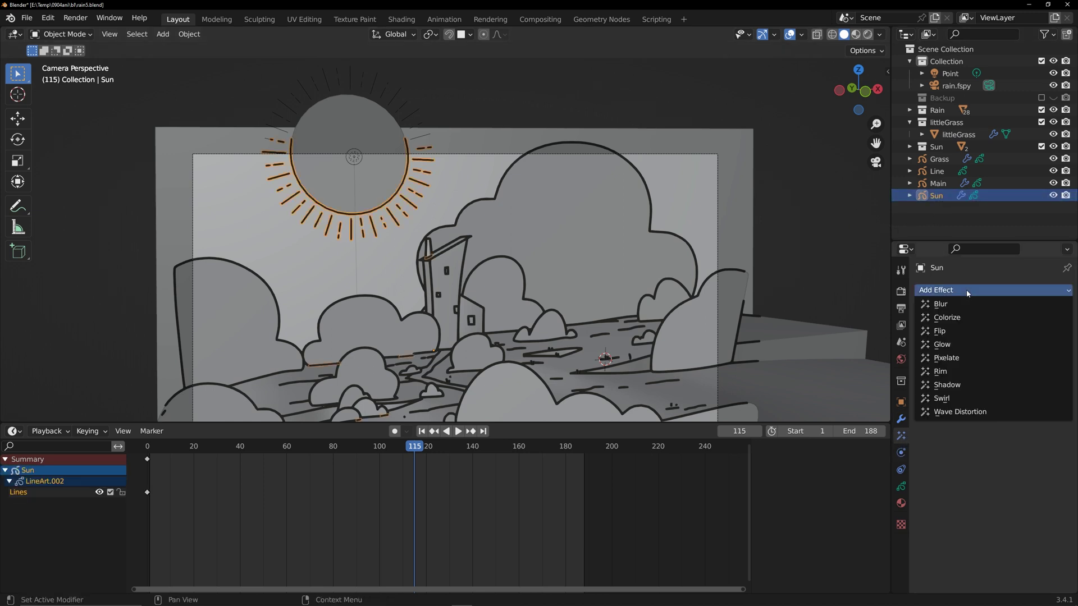
left_click(961, 413)
left_click(819, 224)
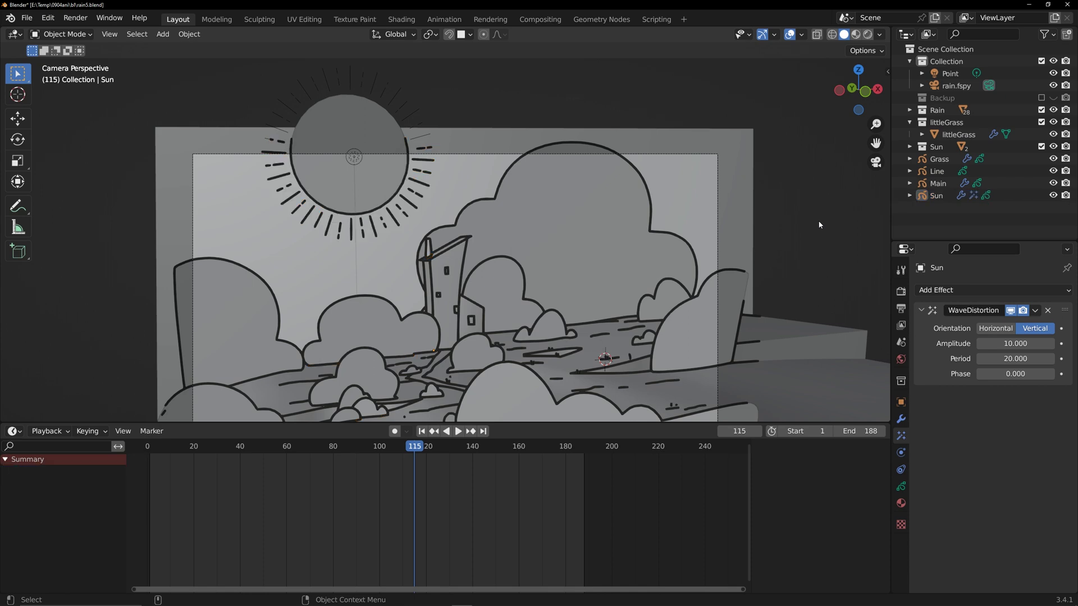
Display the scene in rendered shading and set the Wave Distortion Period to 80
left_click(867, 35)
scroll(340, 164, "up", 4)
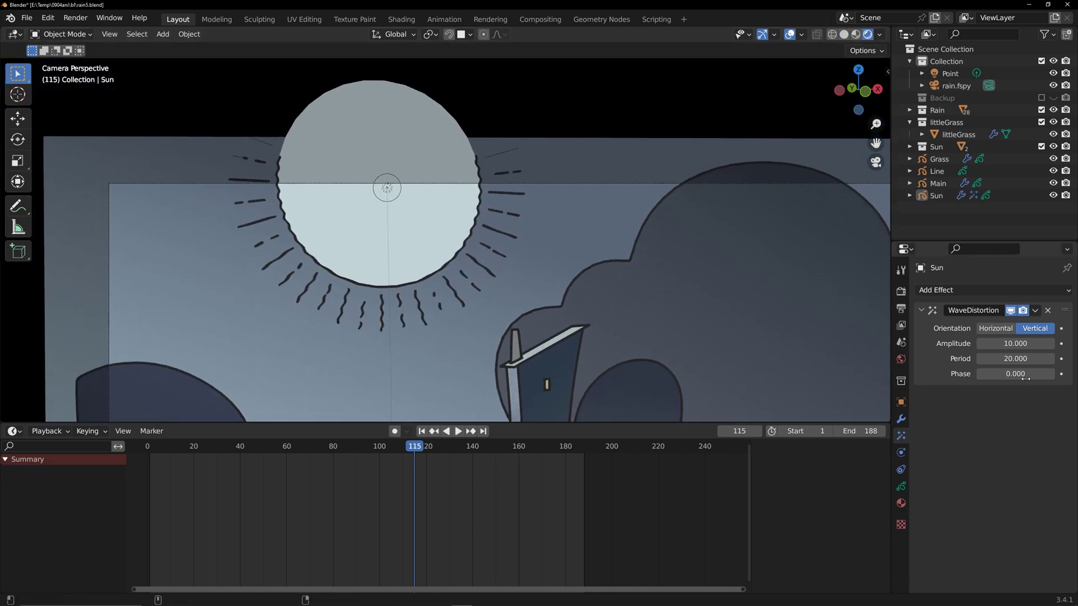
left_click_drag(1018, 359, 1023, 359)
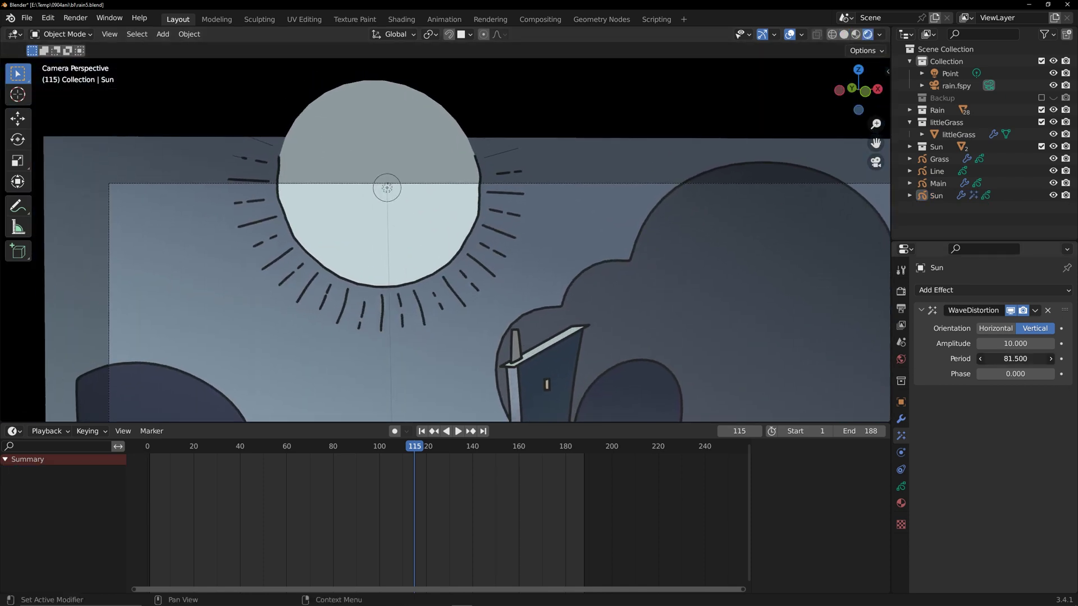
type("80")
key("Return")
Try out the Wave Distortion Phase, reset it to 0 and keyframe it at frame 0 and the animation's last frame
mouse_move(1010, 374)
left_mouse_down()
mouse_move(1028, 374)
mouse_move(1000, 374)
left_mouse_up()
key("BackSpace")
left_click_drag(417, 449, 149, 451)
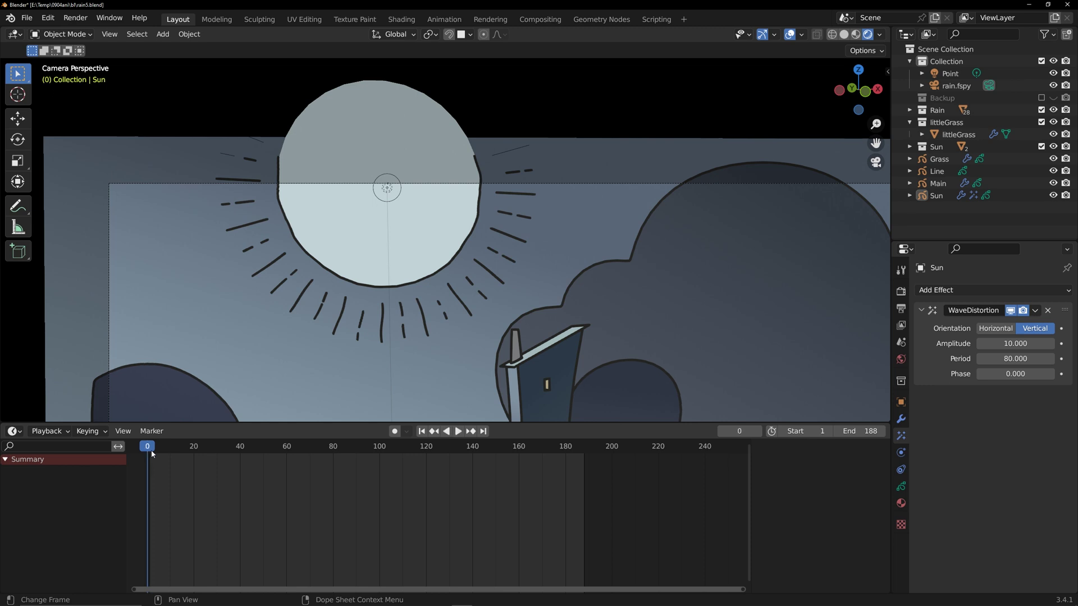
right_click(971, 370)
left_click(955, 437)
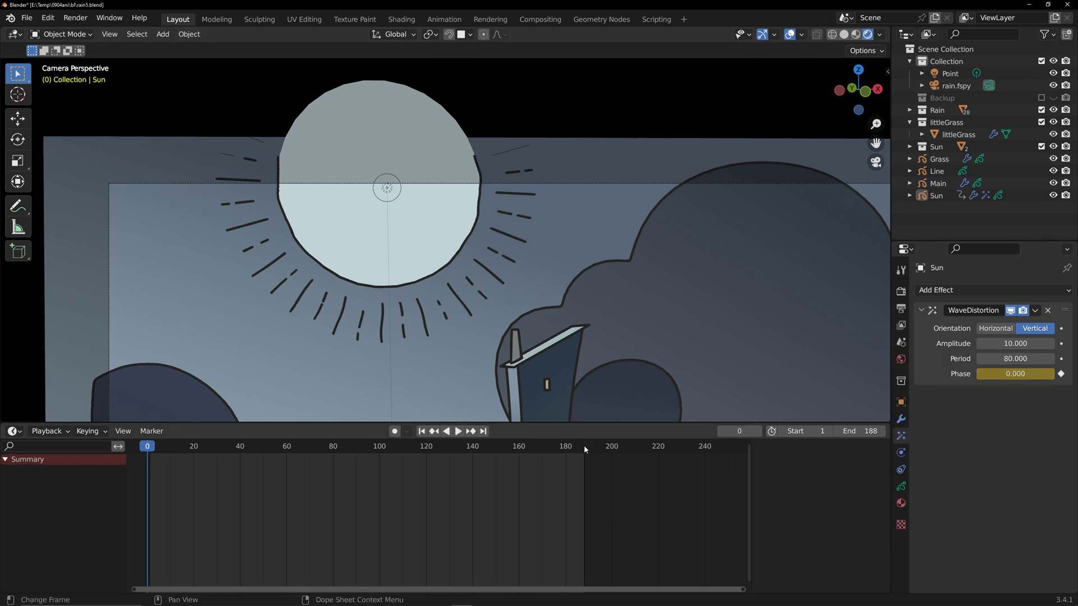
left_click(584, 446)
right_click(998, 373)
left_click(998, 373)
Set the Wave Distortion Phase to 20 at frame 93, keyframe it and play the animation from the start
left_click_drag(356, 447, 363, 449)
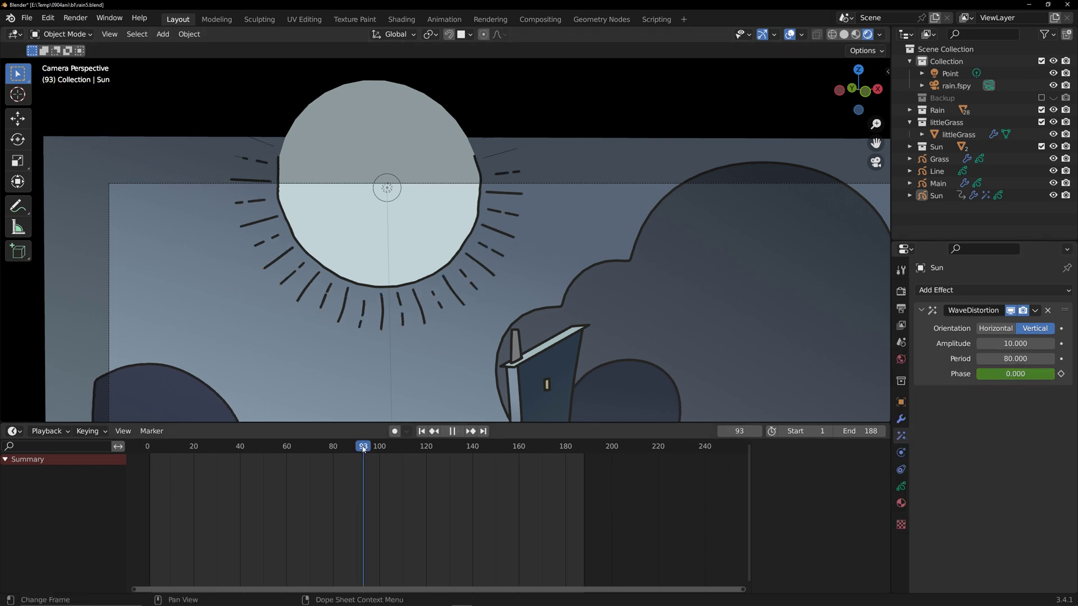
left_click(1029, 375)
type("20")
key("Return")
right_click(1028, 374)
left_click(965, 400)
left_click(422, 431)
key("space")
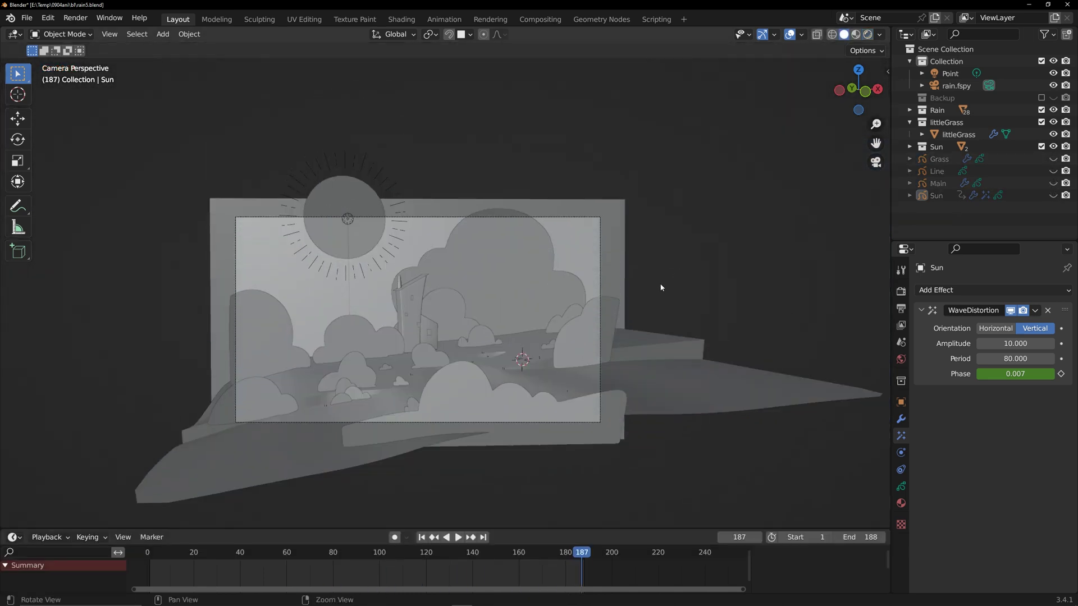
Add a plane to the scene and raise it along Z to about 3.79 m
key("shift+a")
mouse_move(651, 170)
left_click(724, 175)
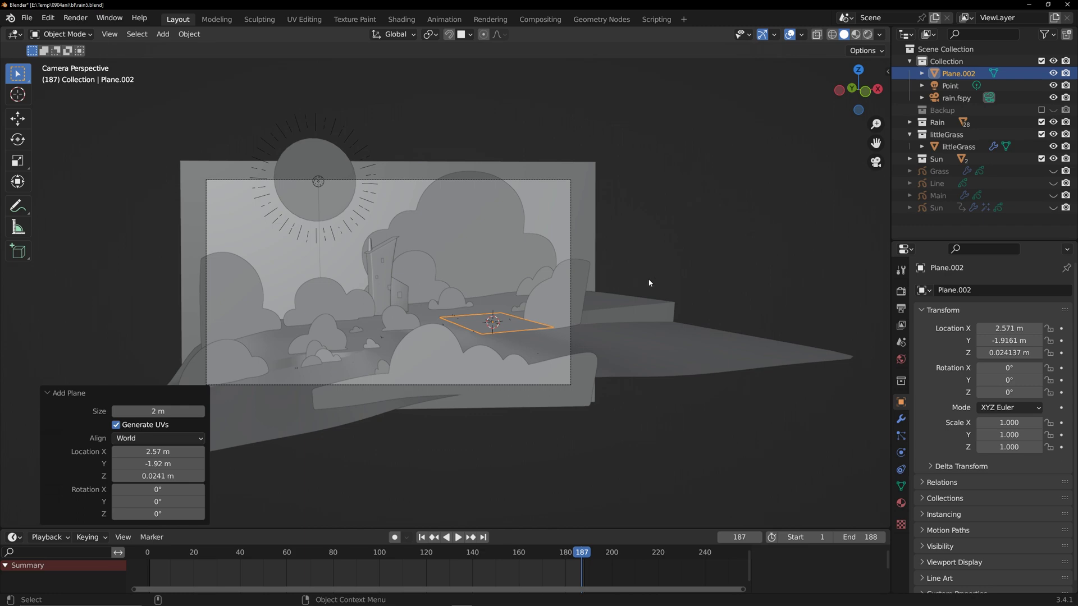
key("g")
key("z")
left_click(685, 162)
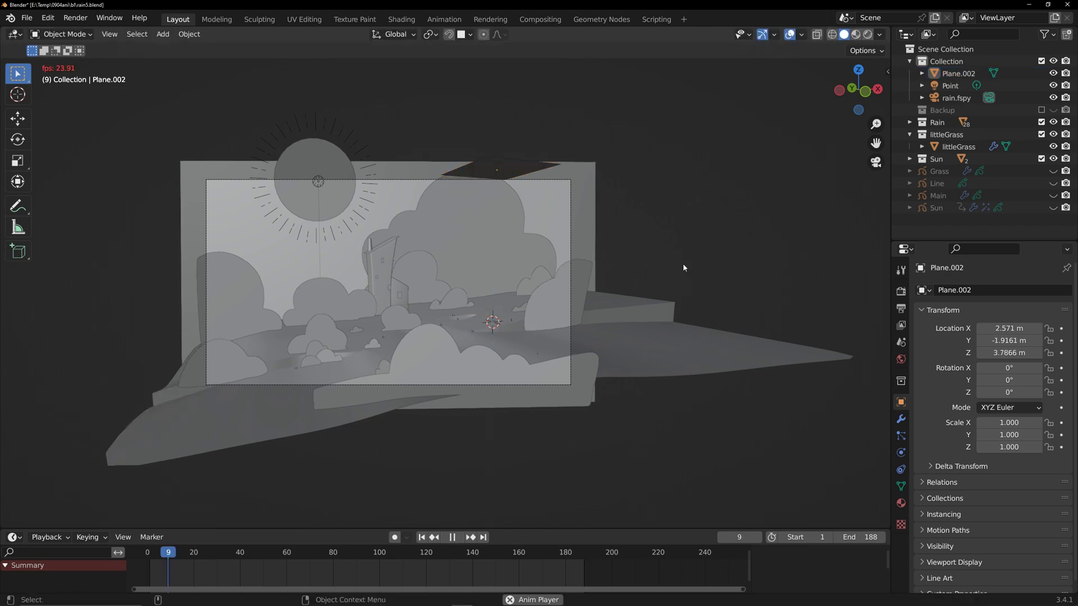
Move the plane about 15.3 m along X, clear of the scene backdrop, and center the view on it
middle_click_drag(682, 264, 546, 313)
key("g")
key("x")
left_click(862, 312)
key("KP_Decimal")
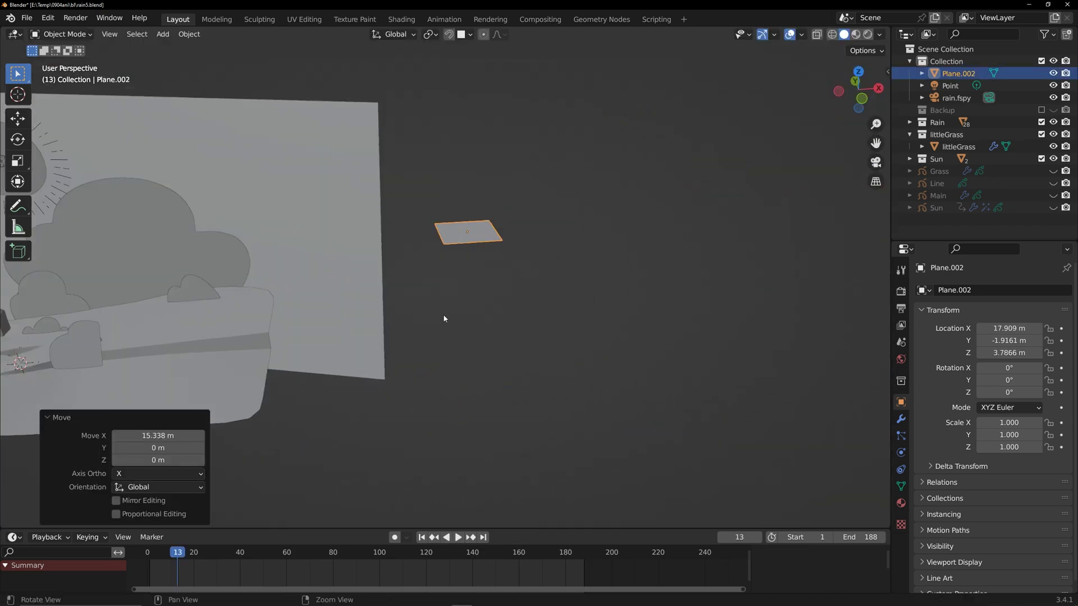
Add a particle system to the plane and play the emission
left_click(902, 436)
left_click(1067, 290)
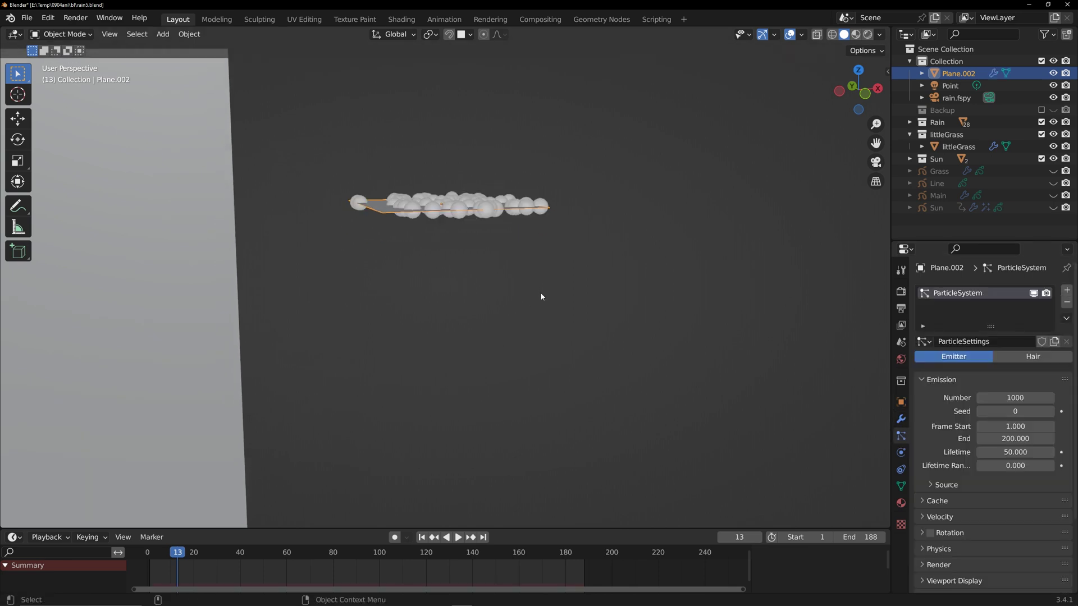
left_click(538, 296)
key("space")
scroll(571, 356, "down", 1)
key("space")
Flip the emitter plane with two 90° rotations about X and play the particle emission
left_click(499, 226)
key("Tab")
key("Tab")
type("rx90")
key("Return")
type("rx90")
key("Return")
left_click(564, 319)
key("space")
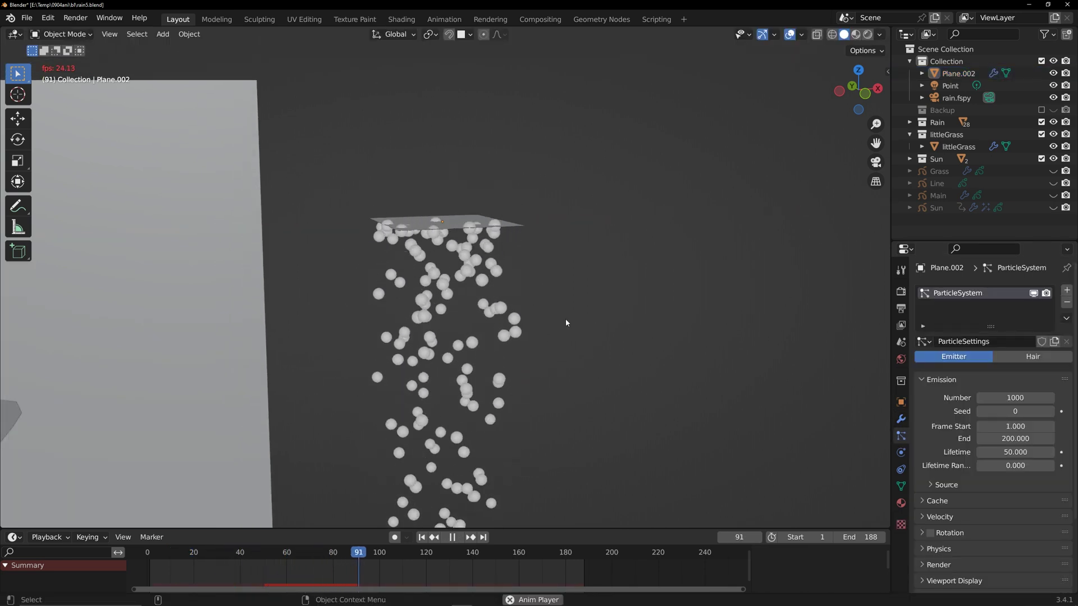
Set the plane's particle emission Frame Start to 94, half the timeline length
key("space")
middle_click_drag(565, 319, 566, 294, "shift")
scroll(563, 297, "down", 4)
middle_click_drag(376, 339, 386, 315, "shift")
key("space")
key("space")
left_click_drag(512, 529, 508, 427)
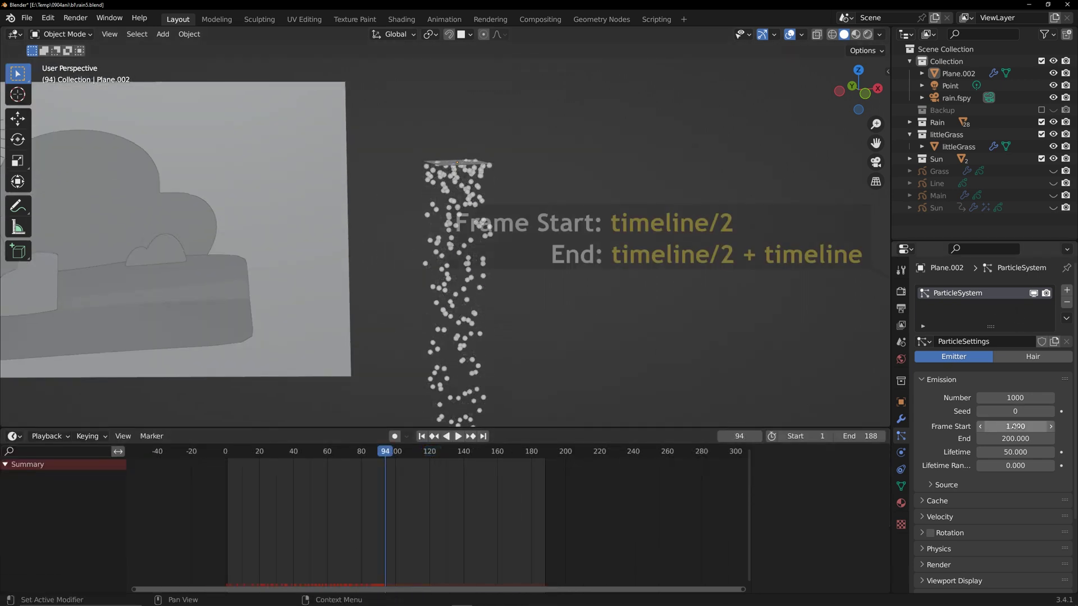
left_click(1016, 427)
type("94")
key("Return")
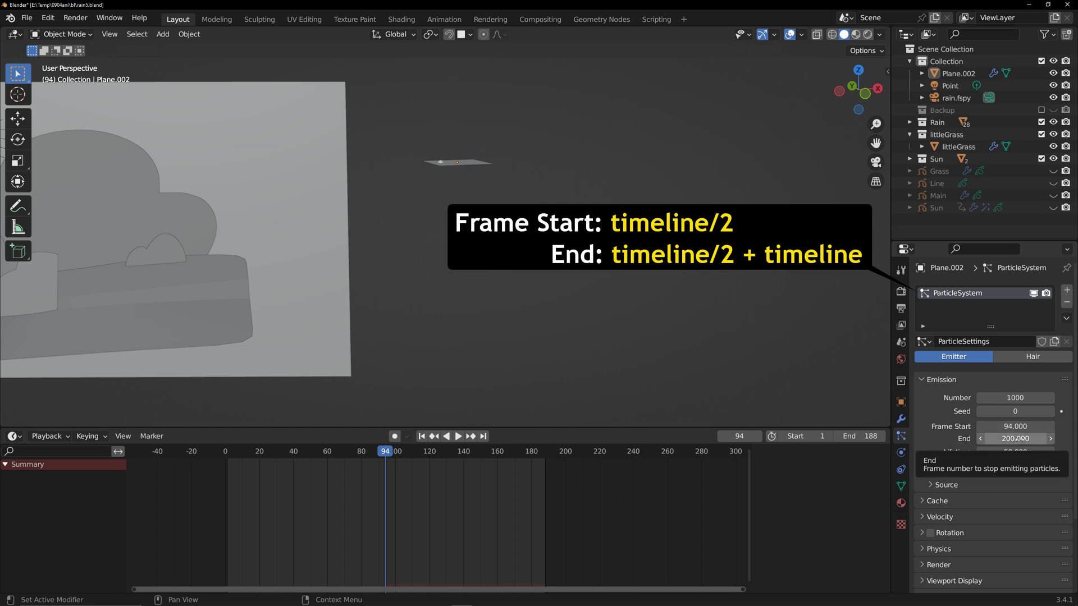
Set the particle emission End to 282 and scrub the timeline to check the falling particles
left_click(546, 453)
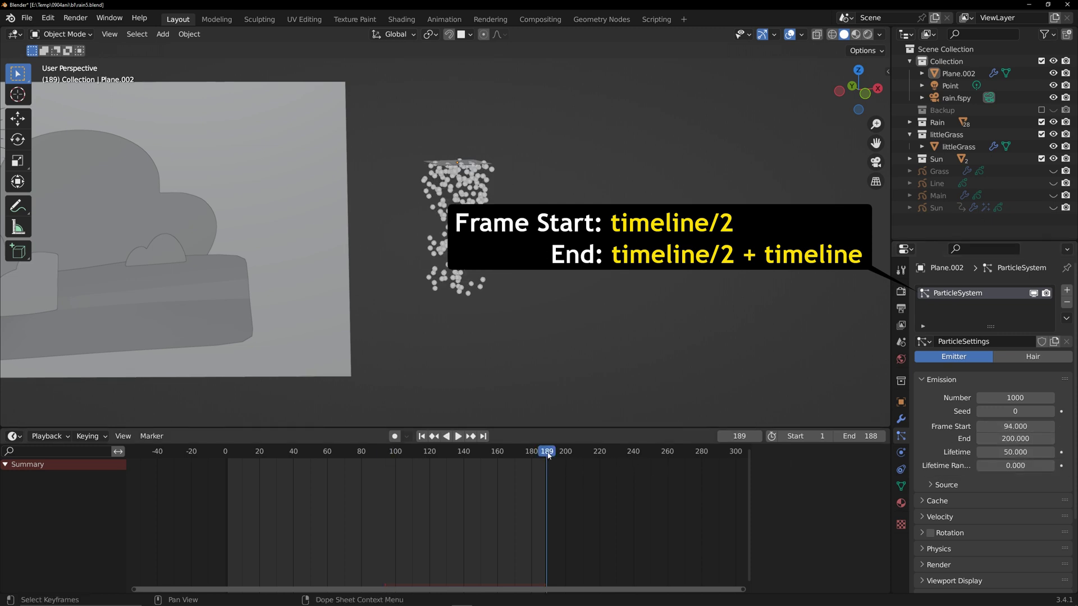
key("space")
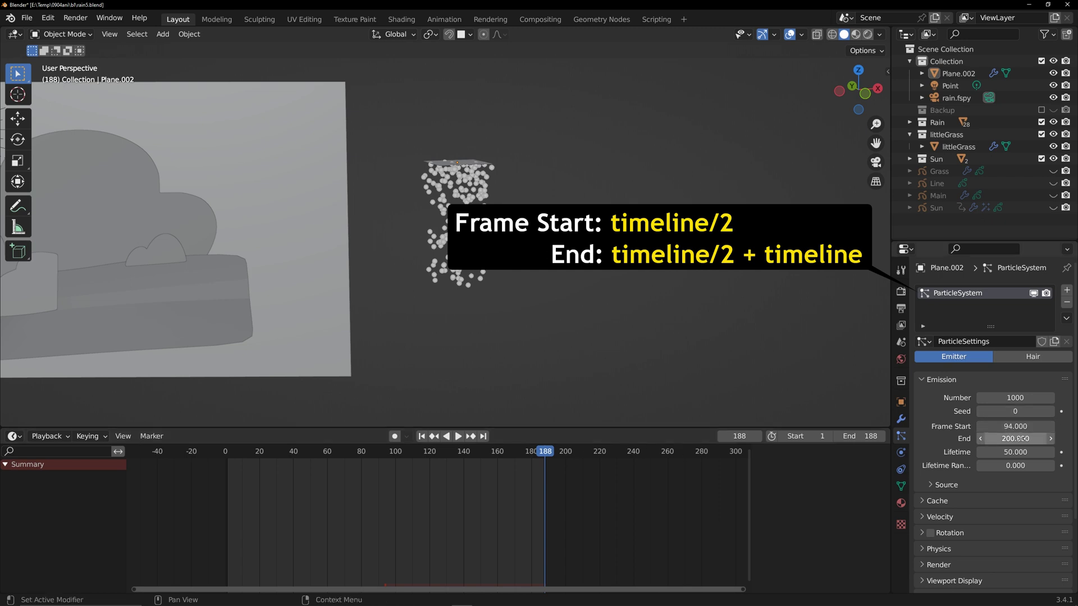
left_click(1022, 440)
type("282")
key("Return")
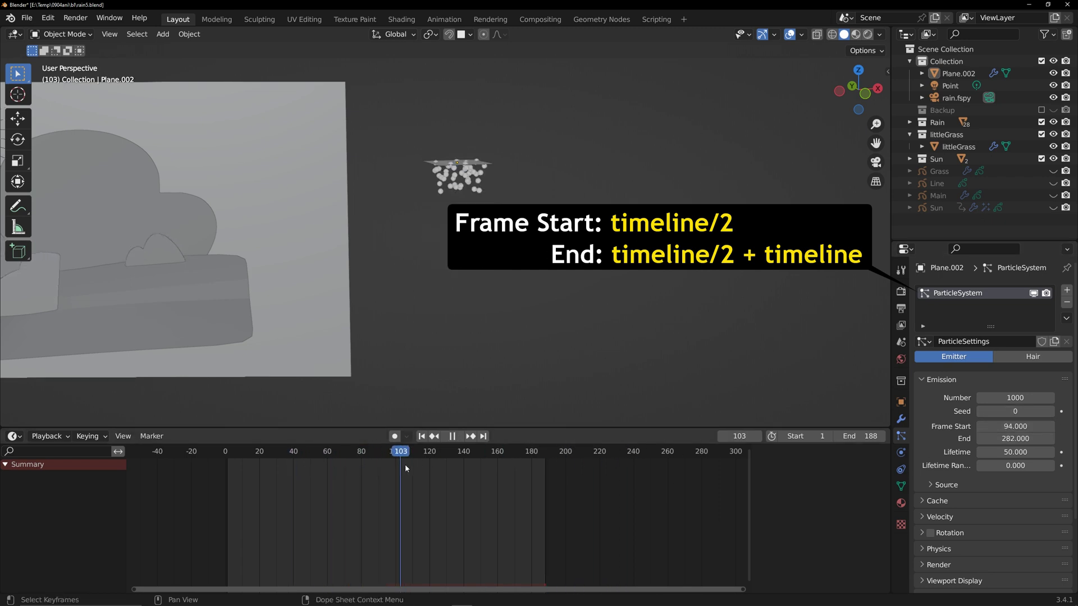
left_click_drag(408, 468, 534, 472)
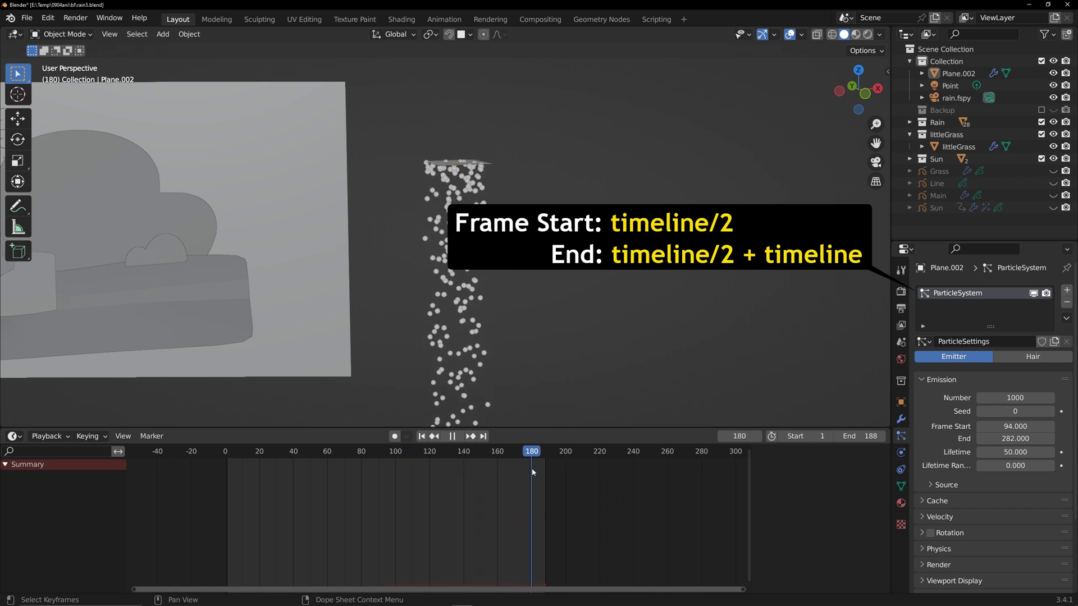
Add a second particle system to the plane with Frame Start -94 and End 94, and play the animation
left_click(955, 295)
left_click(1069, 292)
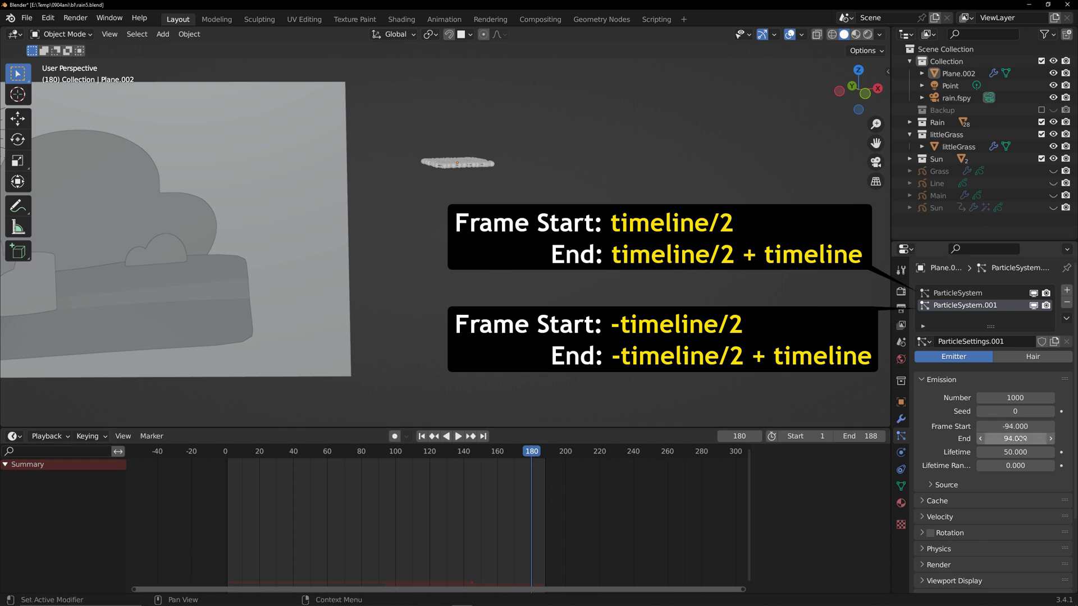
key("space")
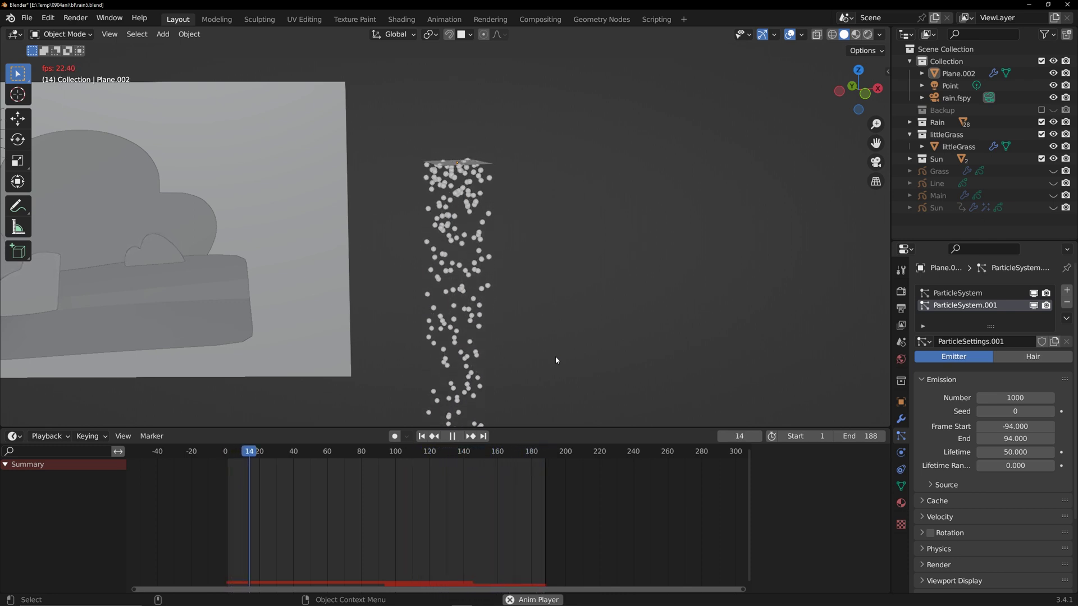
Stop playback, add a plane and move it along X into the empty space near the rain emitter
key("space")
key("shift+a")
mouse_move(465, 289)
left_click(585, 289)
key("g")
key("x")
left_click(535, 285)
Merge the new plane's vertices into one point and extrude it along Z into a single vertical line
key("Tab")
key("m")
left_click(621, 307)
key("e")
key("z")
left_click(582, 291)
key("Tab")
left_click(958, 86)
left_click_drag(874, 138, 856, 132, "alt")
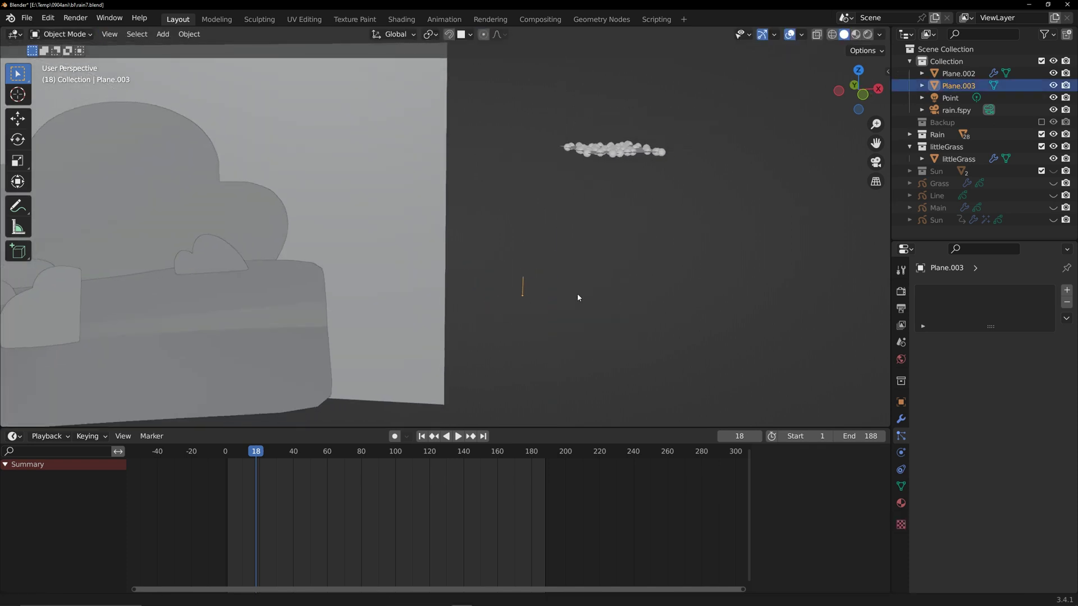
Move the line to a new collection named RainPoint, then duplicate it and shorten the copy along Z
key("m")
left_click(542, 263)
type("RainPoint")
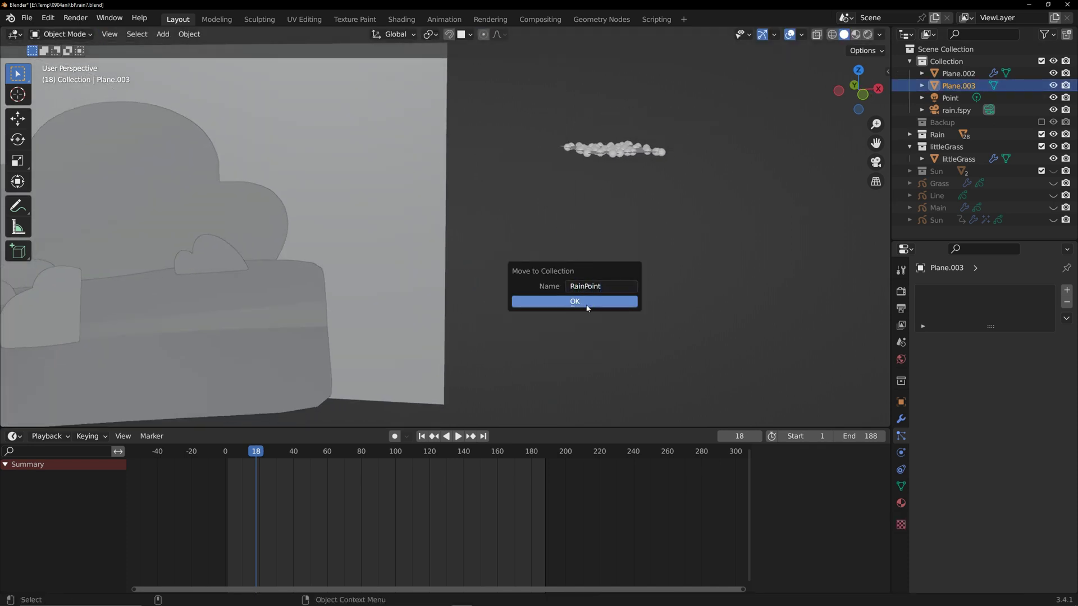
left_click(588, 308)
key("shift+d")
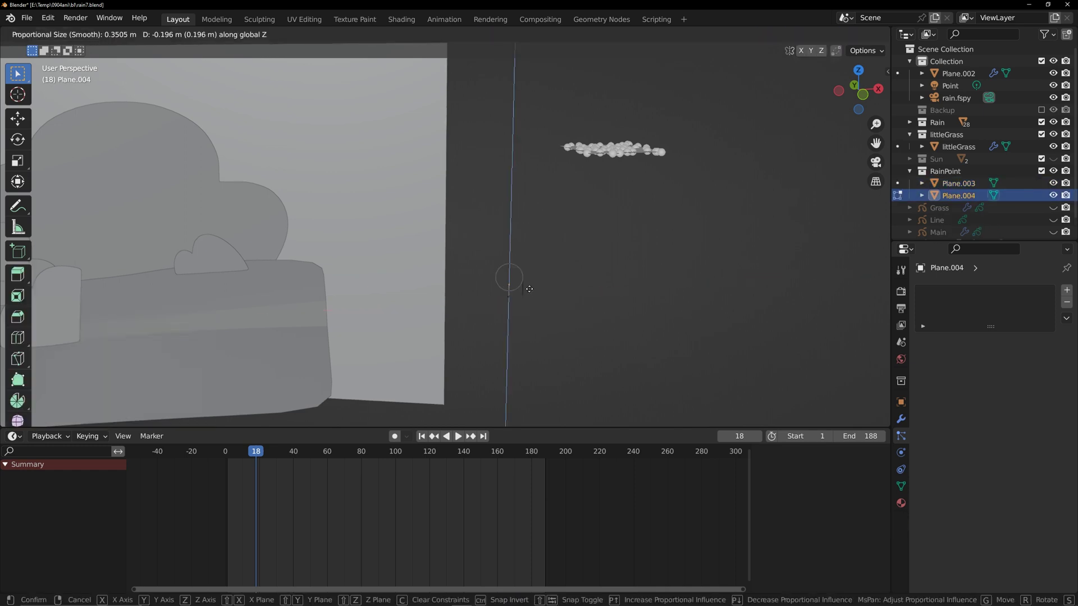
left_click(593, 285)
middle_click_drag(588, 308, 558, 281)
Make the emitter's ParticleSystem.001 render as a collection, using RainPoint as the instance collection
left_click(649, 146)
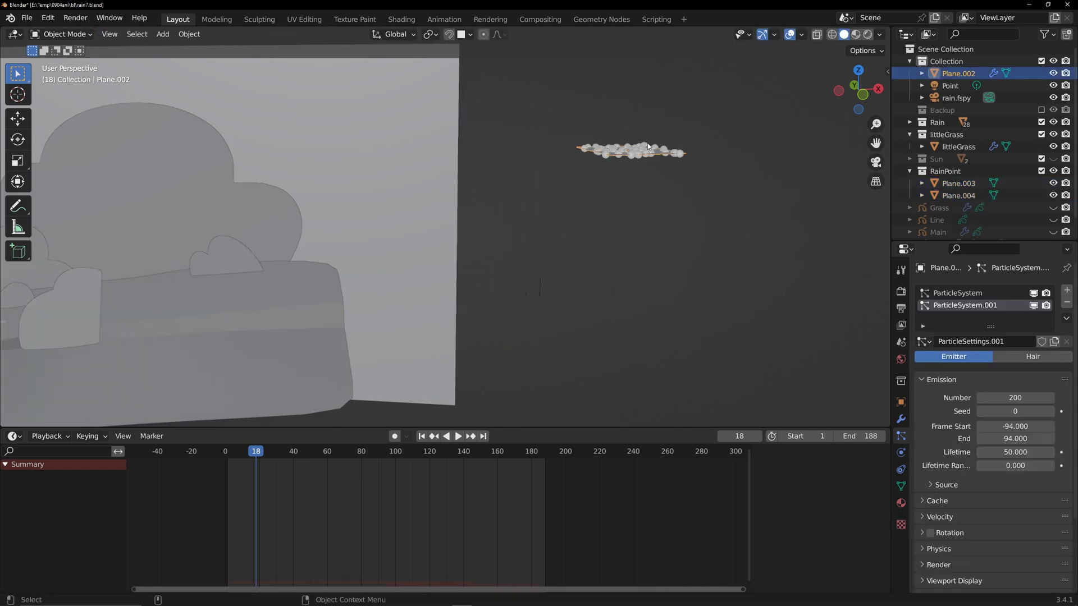
scroll(956, 489, "down", 5)
left_click(939, 473)
scroll(957, 461, "down", 3)
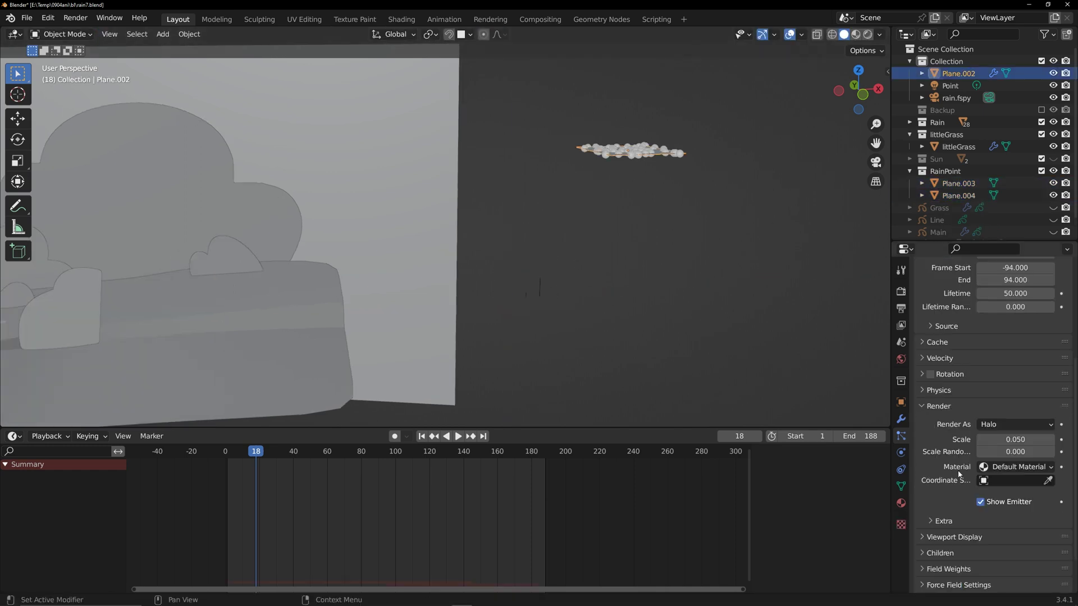
left_click(1016, 425)
left_click(988, 505)
left_click(1005, 513)
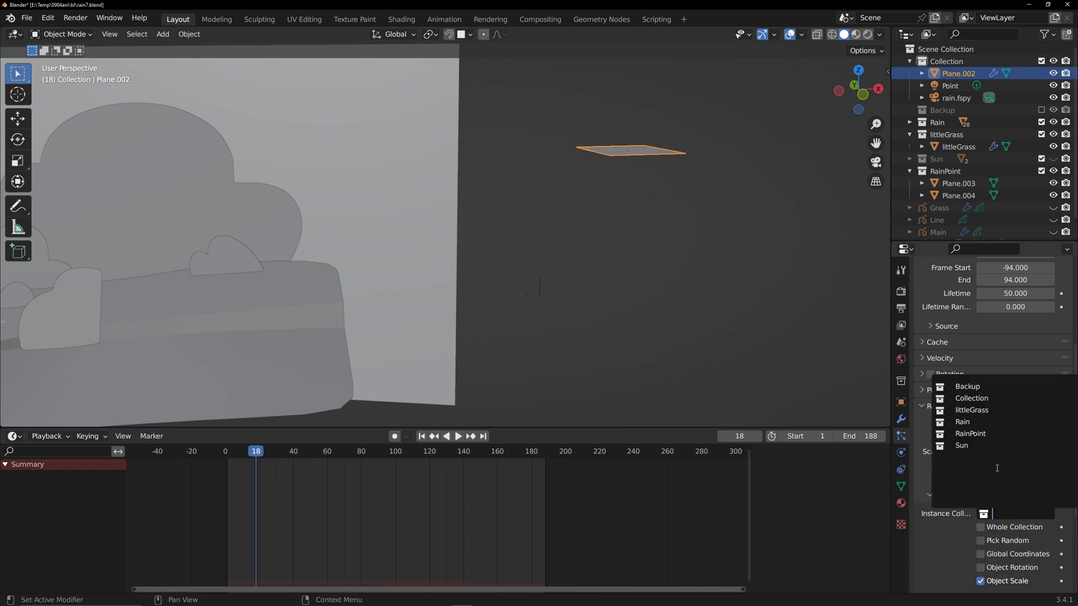
left_click(1005, 436)
left_click(590, 346)
Render the emitter's first ParticleSystem as a collection with RainPoint as the instance collection
scroll(968, 287, "up", 7)
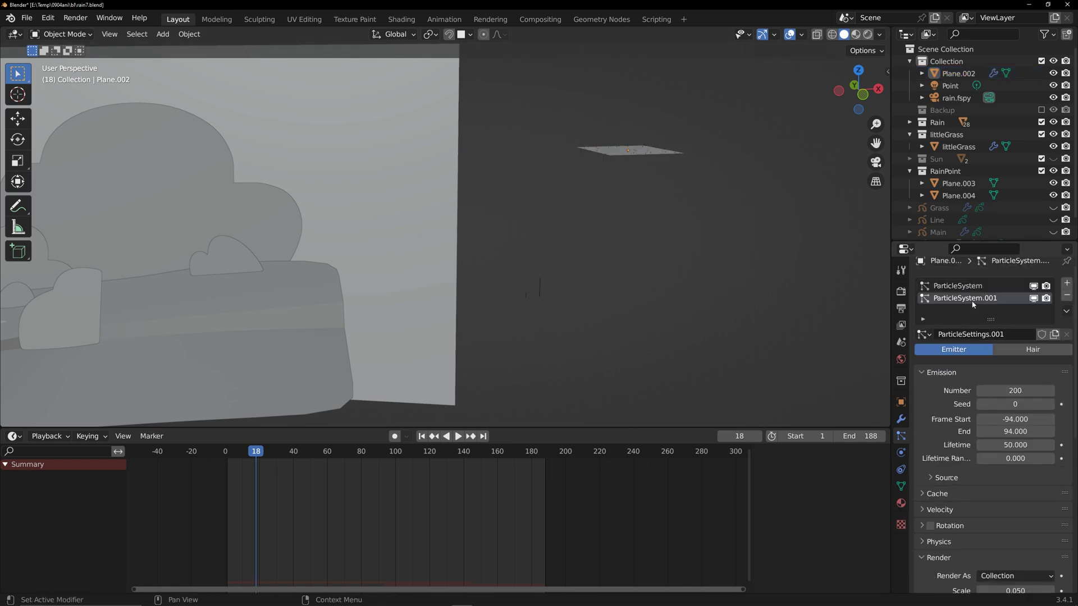
left_click(967, 285)
scroll(1003, 458, "down", 9)
left_click(1010, 377)
left_click(1005, 457)
left_click(1005, 466)
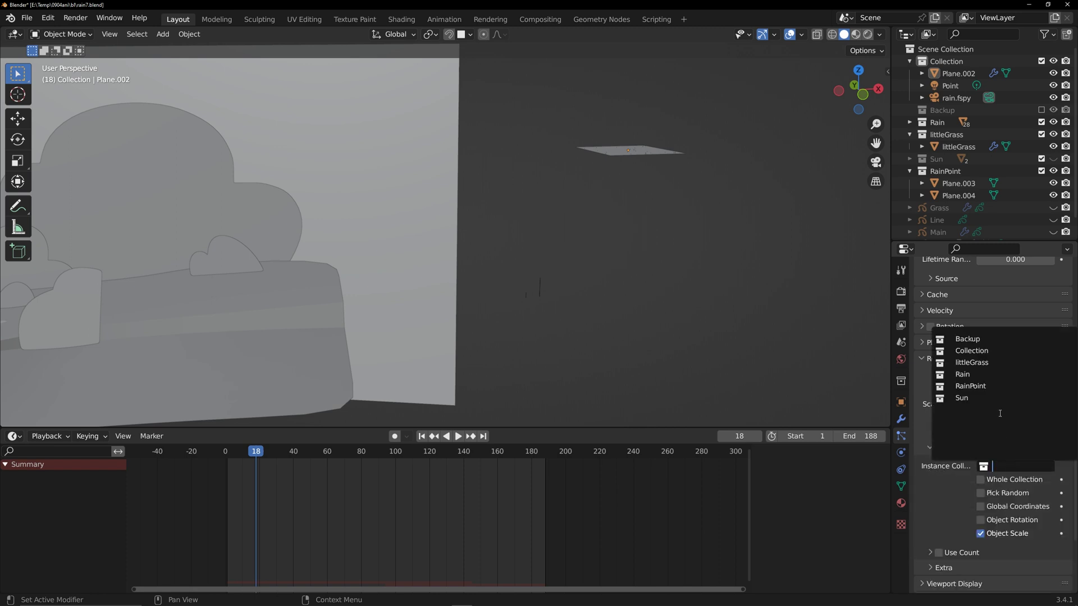
left_click(978, 387)
Set the first ParticleSystem's render Scale to 0.5 and Scale Randomness to 0.8 while checking playback
key("space")
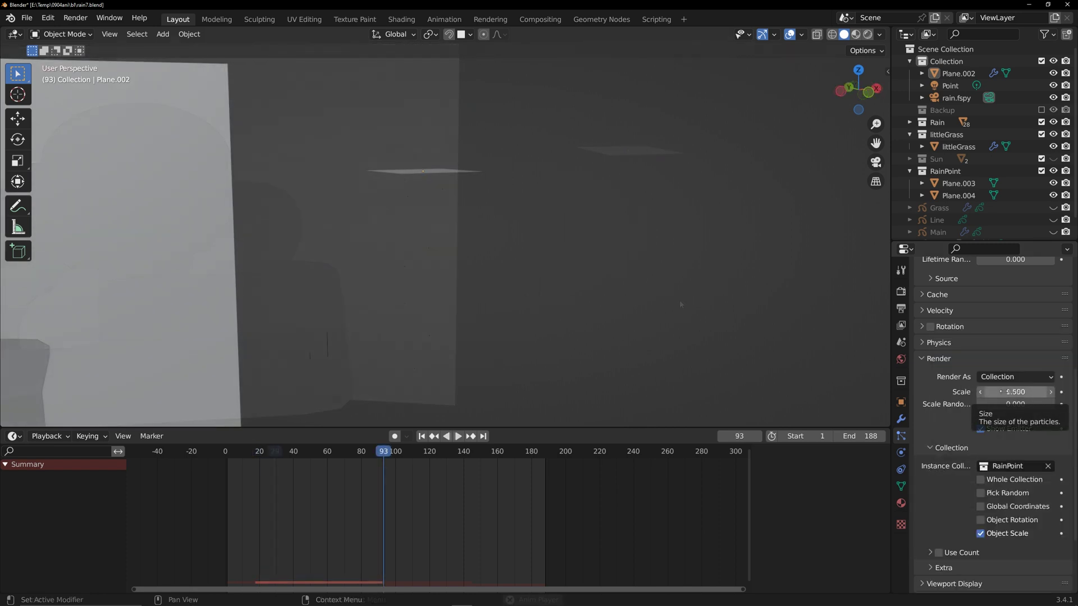
left_click_drag(1001, 392, 1014, 391)
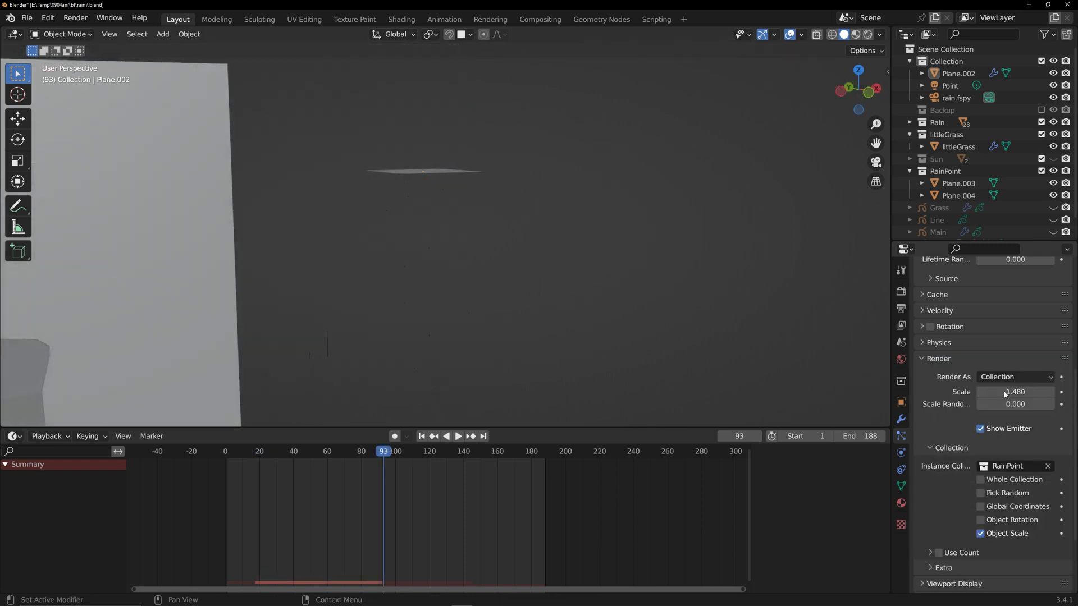
key("space")
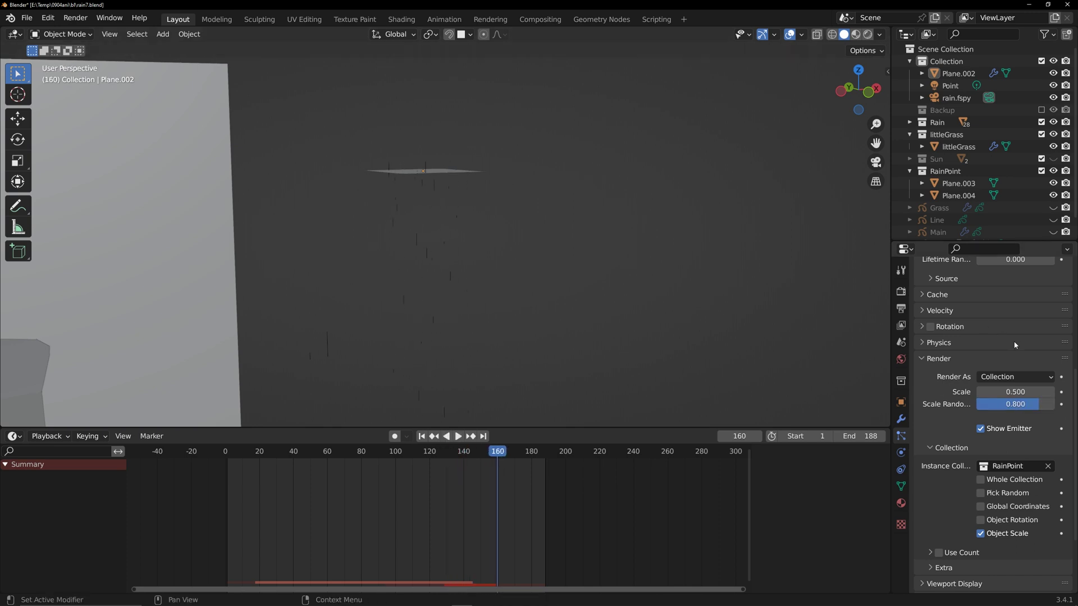
key("space")
Set ParticleSystem.001's render Scale to 0.5 and Scale Randomness to 0.8, and replay from the first frame
scroll(1016, 342, "up", 10)
left_click(1003, 286)
scroll(1007, 421, "down", 6)
double_click(1031, 462)
type("0")
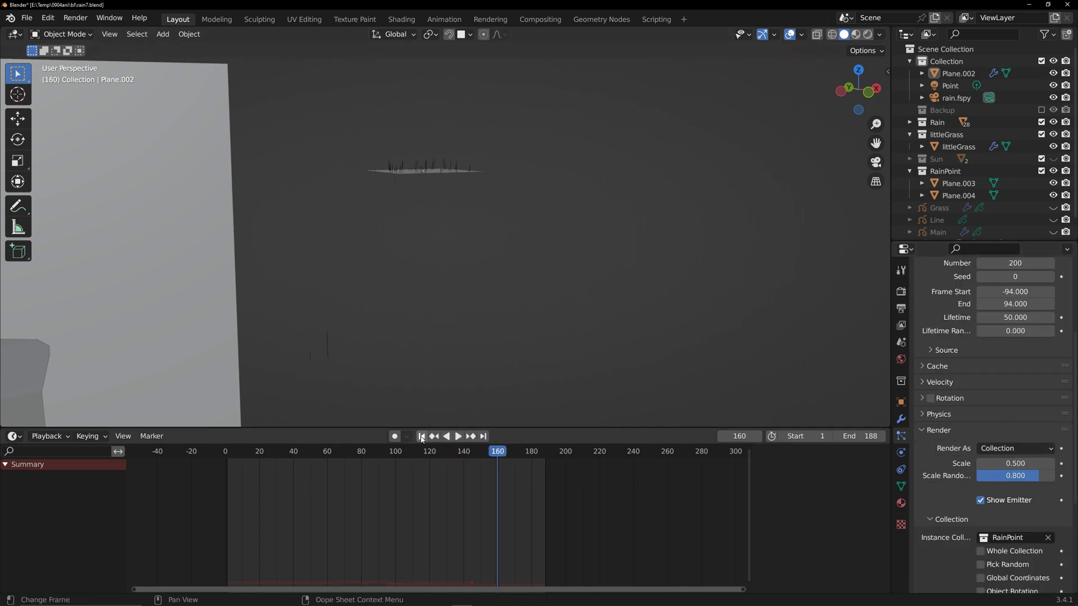
left_click(422, 436)
key("space")
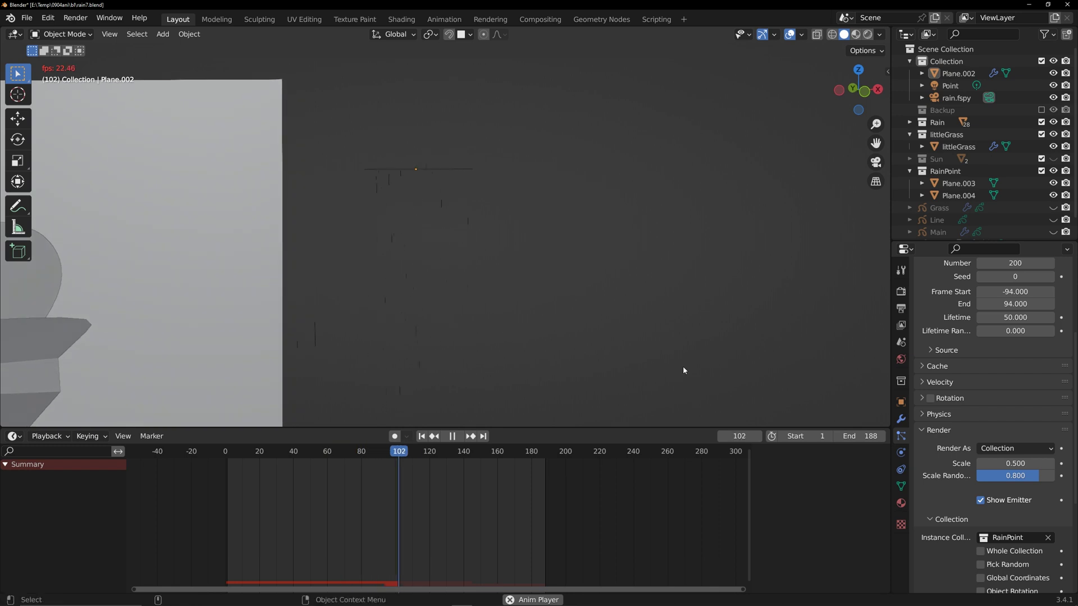
Move the shorter rain line's selected geometry up about 0.11 m along Z in Edit Mode and check the playback
key("space")
left_click(304, 352)
key("Tab")
key("g")
key("z")
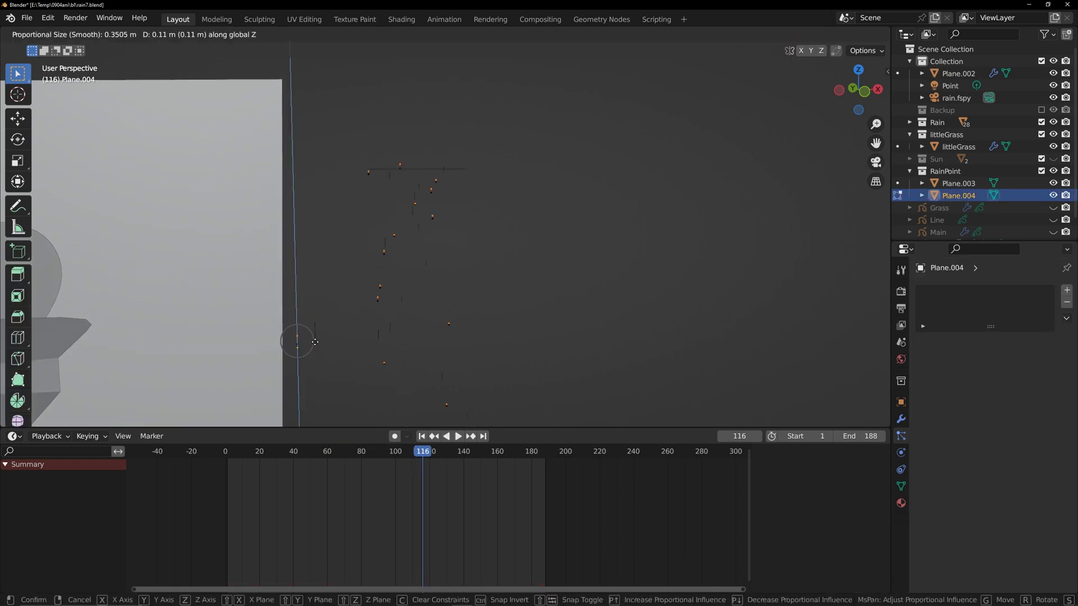
left_click(315, 342)
key("Tab")
left_click(426, 350)
key("space")
key("space")
scroll(519, 336, "down", 3)
middle_click_drag(477, 200, 489, 212)
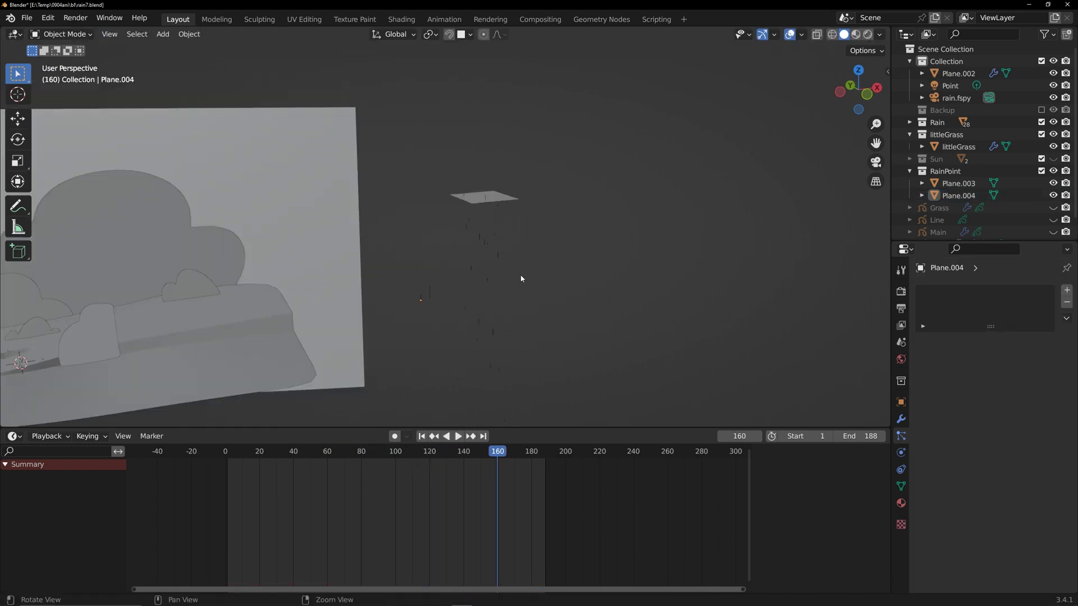
Move the emitter plane about 14.9 m in negative X in top view so it sits over the scene
left_click(487, 198)
scroll(477, 224, "down", 5)
left_click(857, 70)
key("g")
left_click(455, 274)
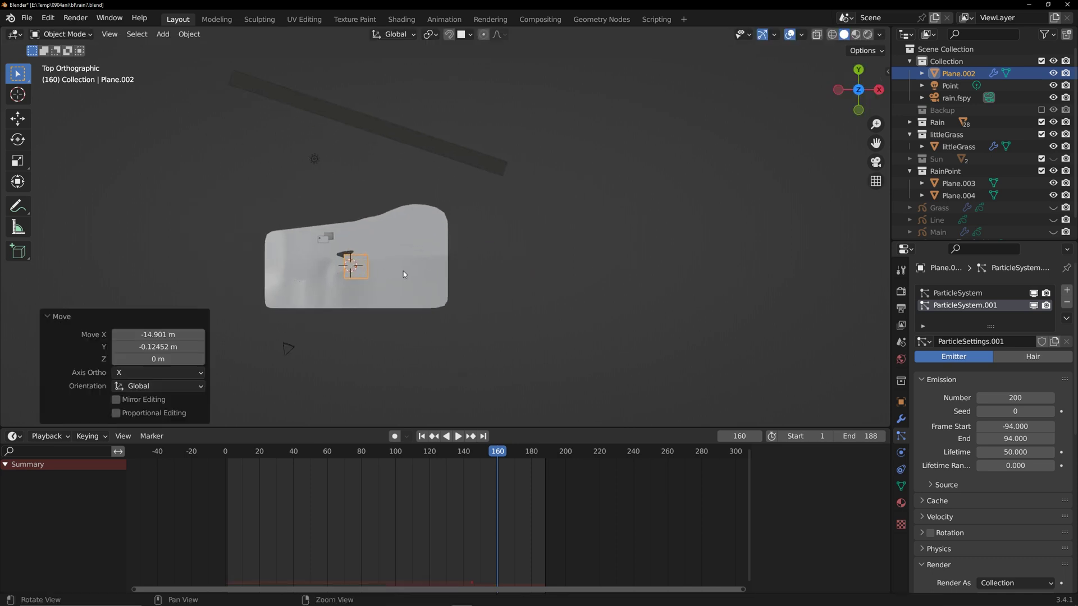
Stretch the emitter plane along X and Y so it spans the ground area
key("s")
key("x")
left_click(241, 301)
key("s")
key("y")
left_click(496, 292)
middle_click_drag(497, 292, 508, 194)
Rescale the emitter plane in camera view, shift it along X to cover the frame, and play the rain
key("KP_0")
key("g")
key("x")
left_click(488, 183)
key("s")
left_click(710, 158)
key("g")
key("x")
left_click(639, 160)
key("space")
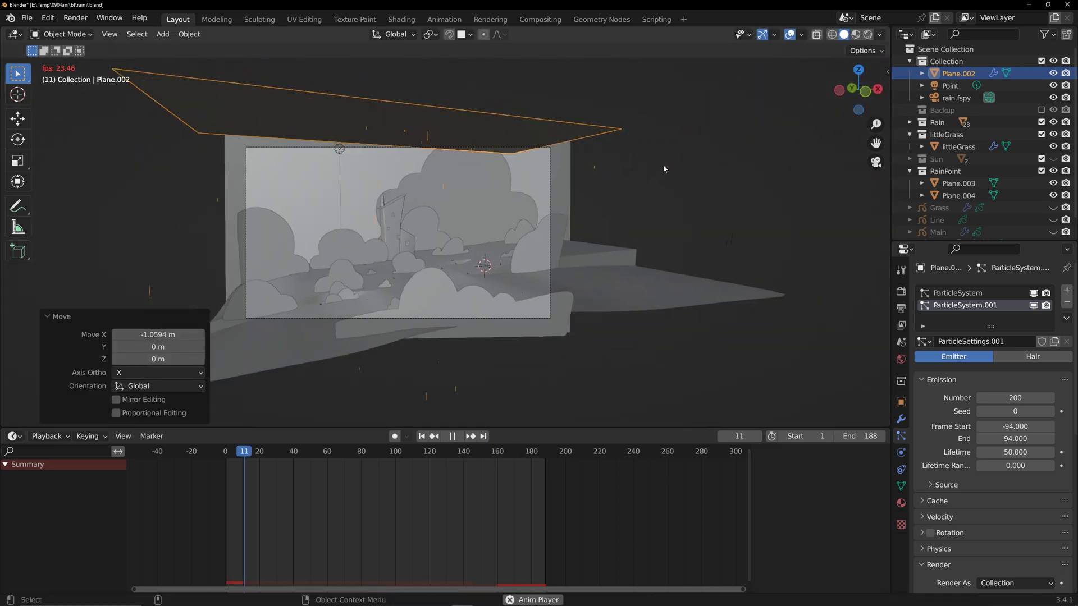
Raise the emitter plane about 0.6 m along Z above the camera frame and check the rain
key("g")
key("z")
left_click(660, 188)
scroll(552, 206, "up", 1)
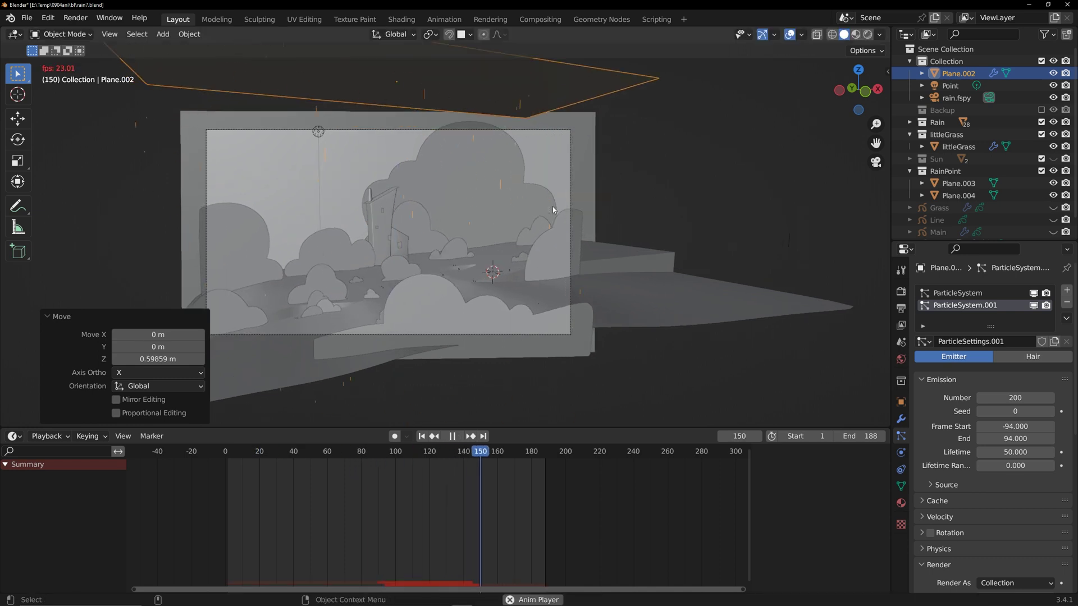
left_click(674, 185)
left_click(607, 81)
key("space")
left_click(690, 190)
Set the first ParticleSystem's Object Aligned X velocity to 1 m/s and play from the first frame
left_click(958, 293)
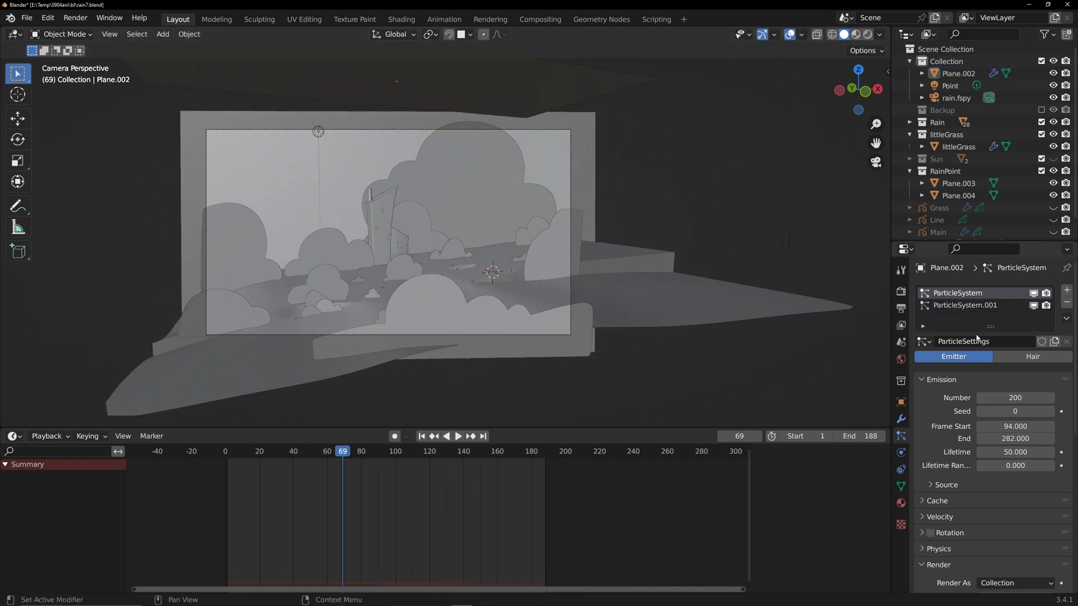
scroll(971, 464, "down", 5)
left_click(924, 418)
left_click(939, 426)
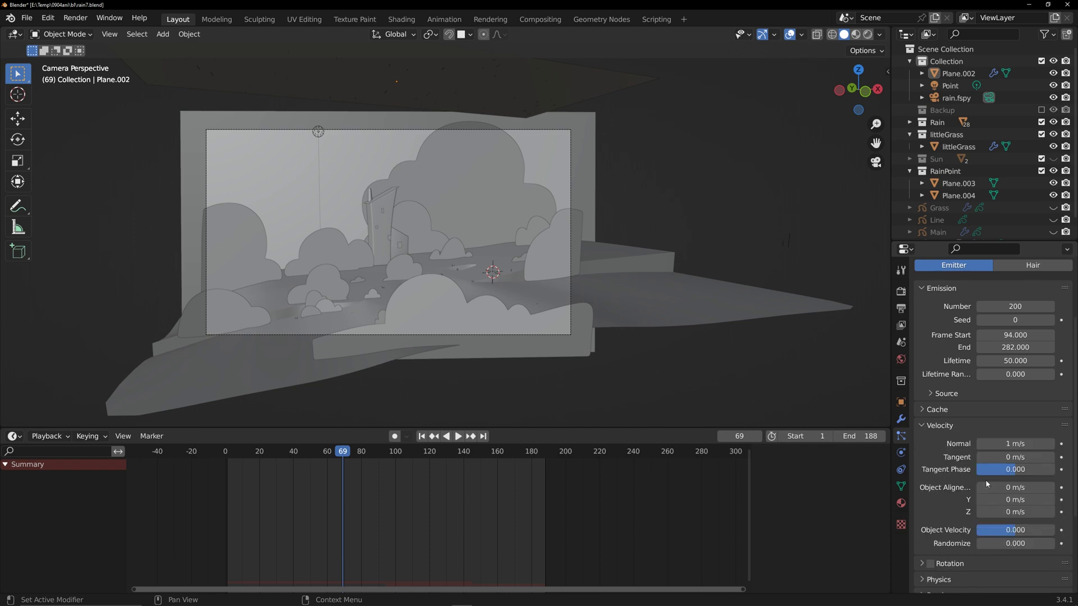
left_click(422, 436)
key("space")
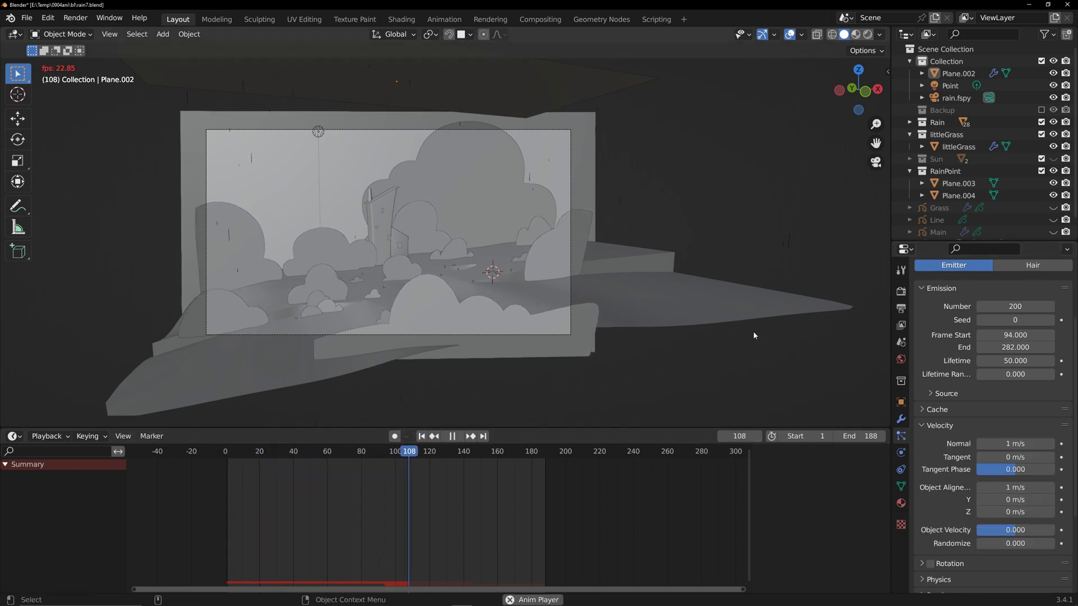
key("space")
Give ParticleSystem.001 an Object Aligned X velocity of 1 m/s and replay from the first frame
scroll(1016, 353, "up", 3)
scroll(1017, 354, "up", 1)
left_click(990, 306)
scroll(1002, 448, "down", 6)
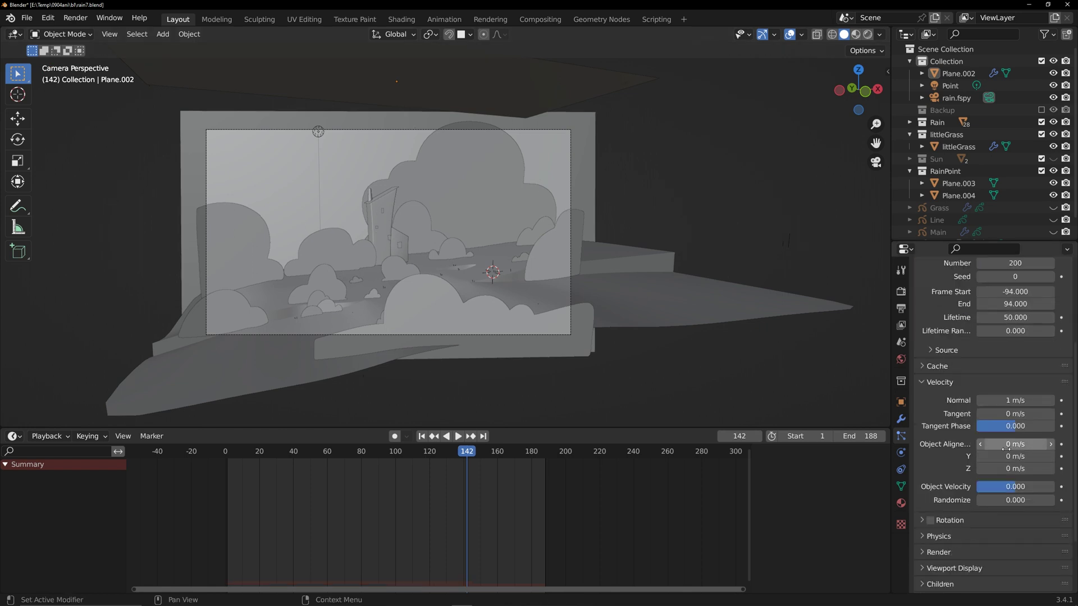
key("shift+Left")
key("space")
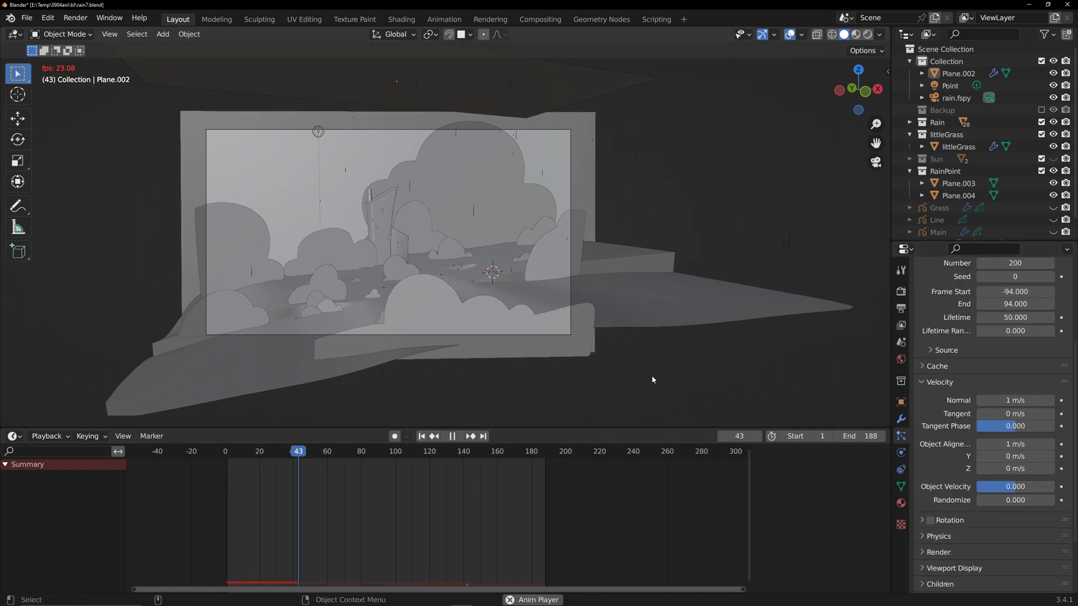
Move the rain lines' upper vertices up about 0.17 m along Z and replay the rain from the first frame
key("Tab")
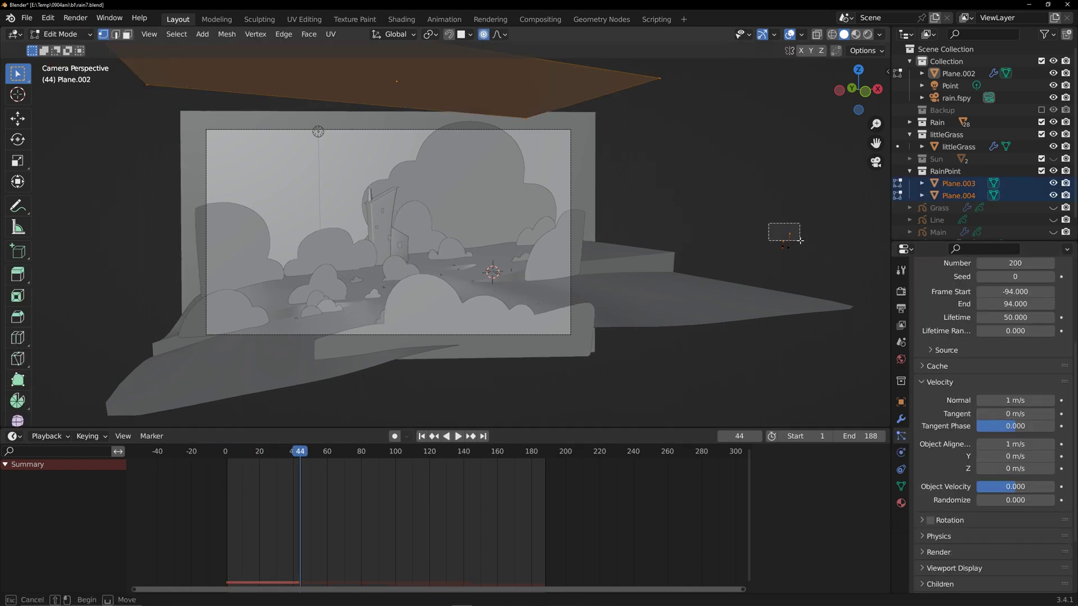
key("g")
key("z")
left_click(814, 247)
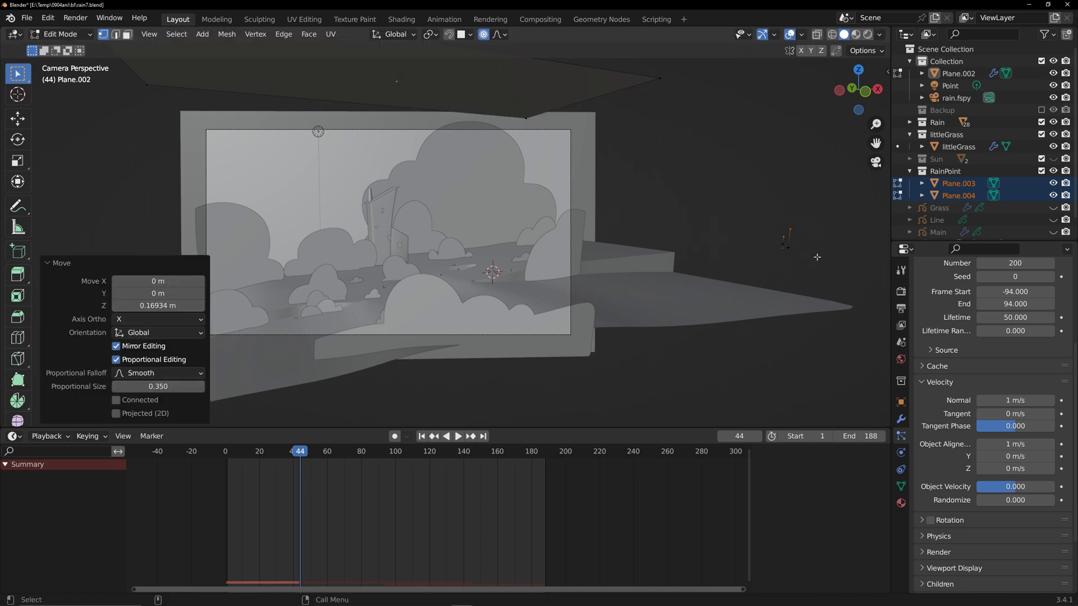
key("Tab")
key("shift+Left")
key("space")
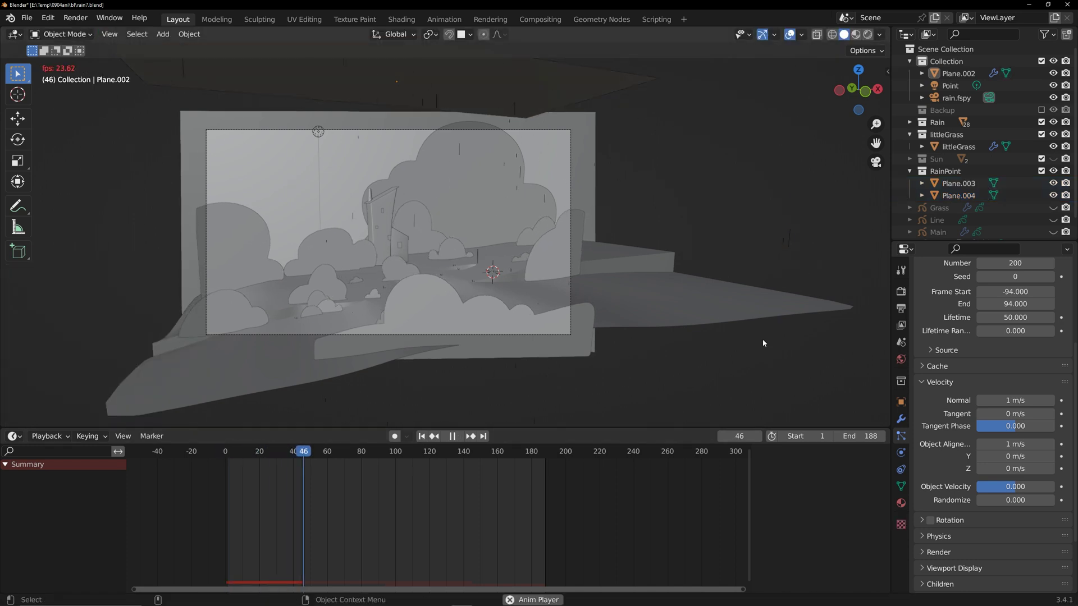
key("space")
Select the rain lines, split the 3D viewport in two, and frame the lines from the front in the new view
left_click_drag(790, 239, 781, 247)
left_click_drag(888, 423, 443, 405)
middle_click_drag(735, 325, 669, 337, "shift")
middle_click_drag(766, 283, 595, 296)
scroll(607, 312, "up", 3)
key("Tab")
middle_click_drag(556, 339, 581, 336)
left_click(852, 94)
scroll(674, 242, "up", 5)
middle_click_drag(671, 241, 672, 305, "shift")
Replay the animation from the first frame and inspect the rain through the camera
key("shift+Left")
key("space")
key("Tab")
key("space")
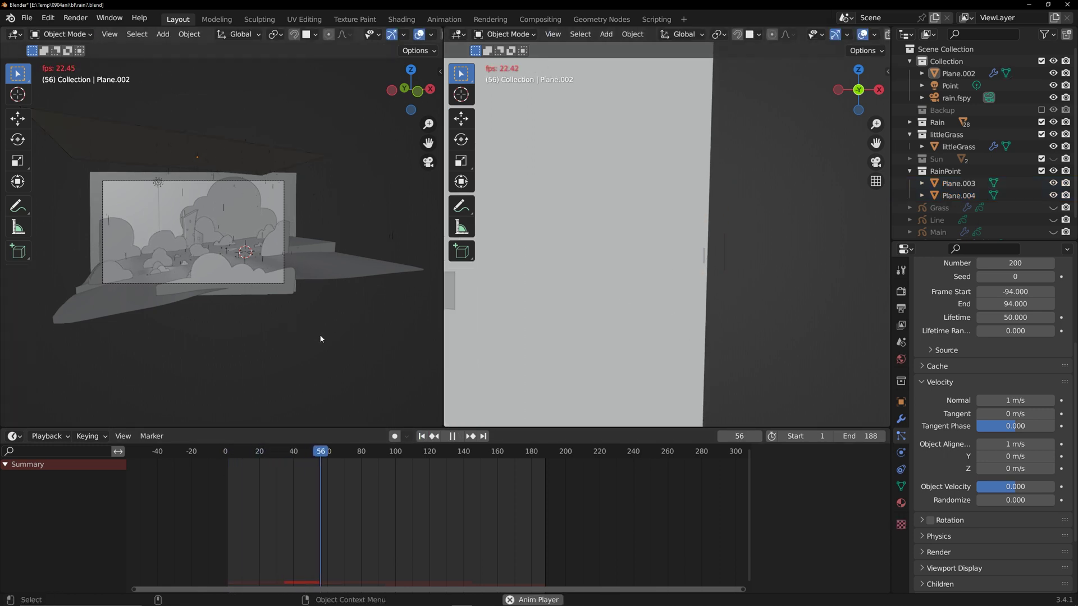
scroll(183, 334, "up", 4)
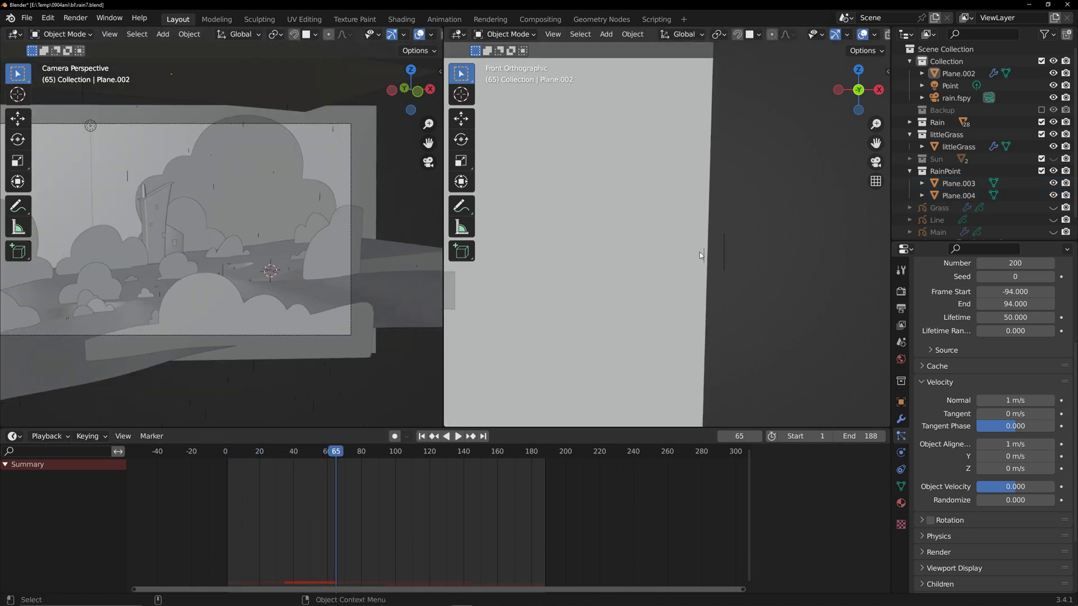
Turn off proportional editing and slant both rain lines by moving their tops about 0.16 m in negative X
left_click_drag(699, 252, 725, 262)
key("Tab")
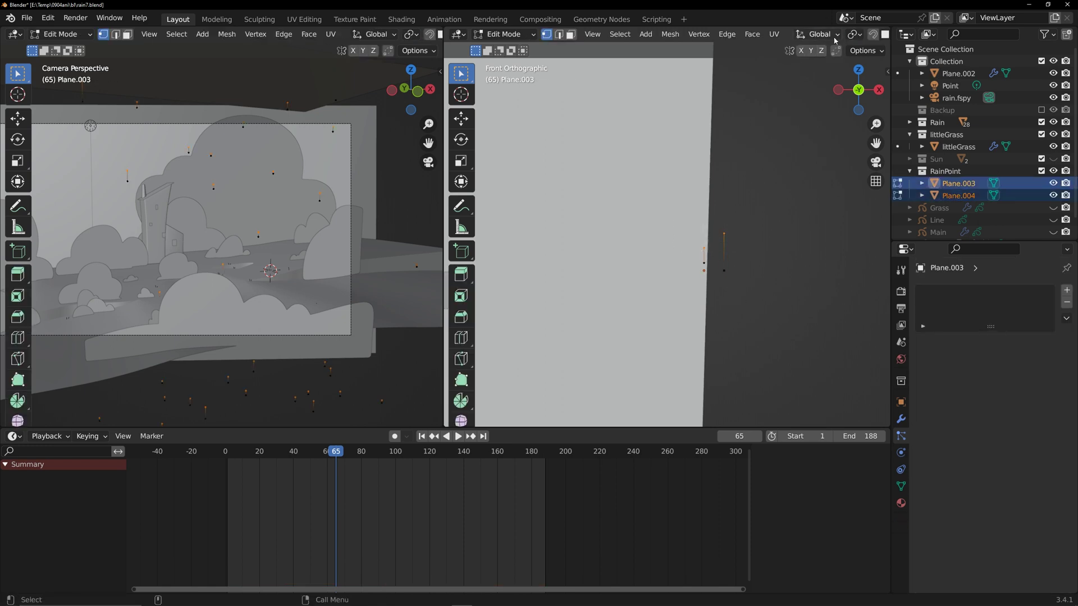
scroll(836, 40, "down", 5)
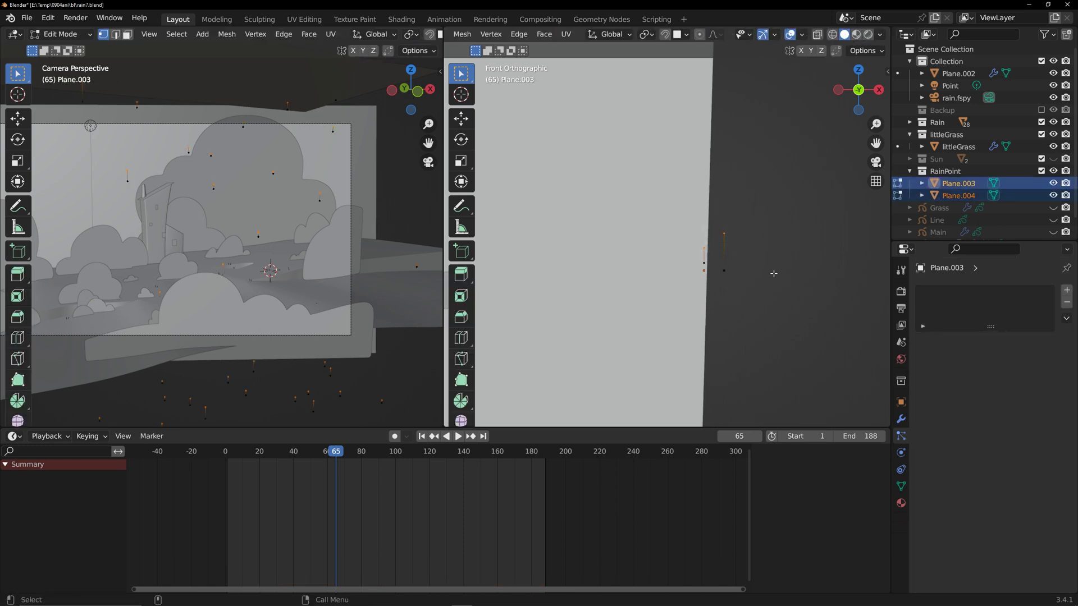
key("g")
key("x")
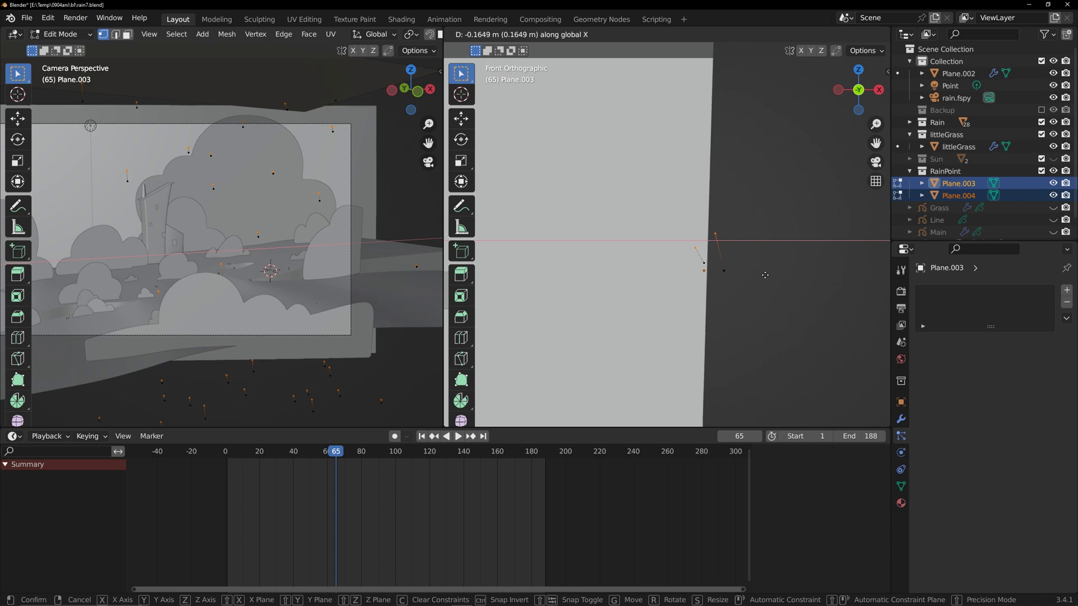
left_click(765, 276)
Shift the shorter rain line's top back about 0.07 m in positive X to reduce its slant
key("g")
key("x")
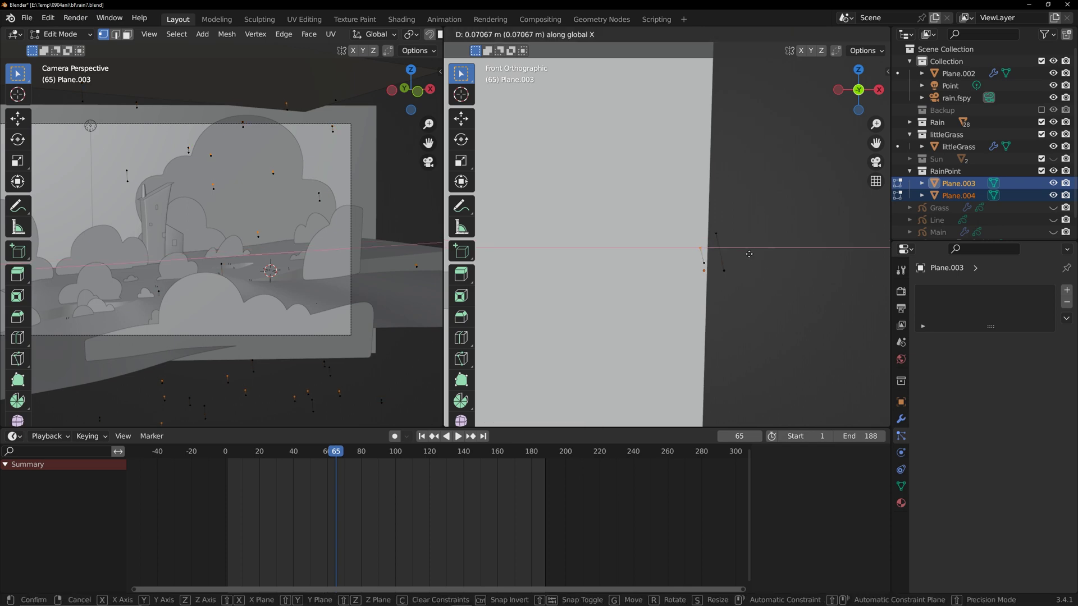
left_click(749, 254)
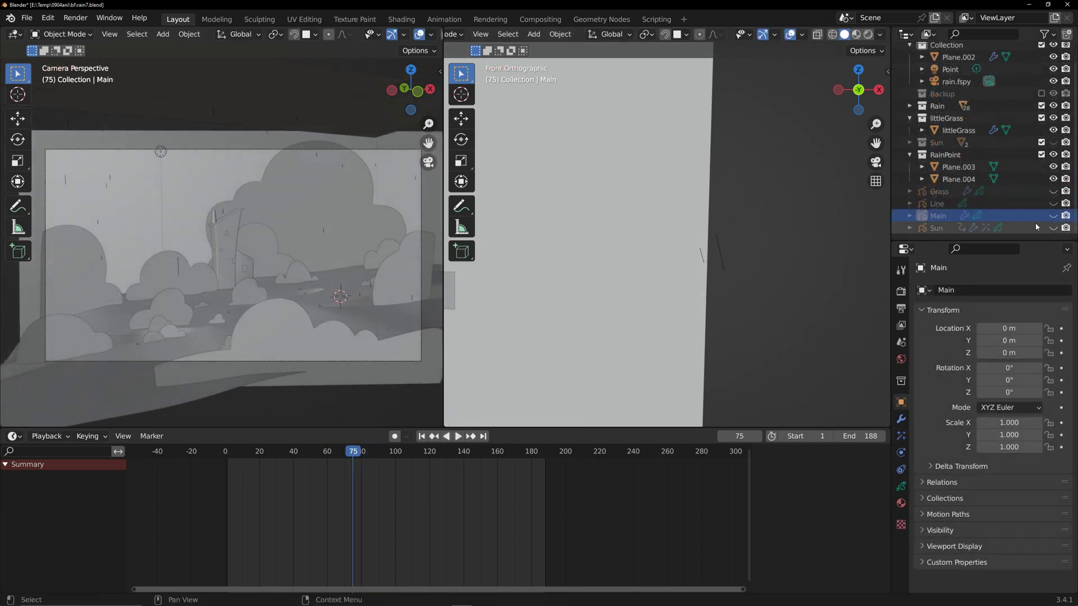
Unhide the Main line art, duplicate it in place, and rename the copy Rain
left_click(1053, 215)
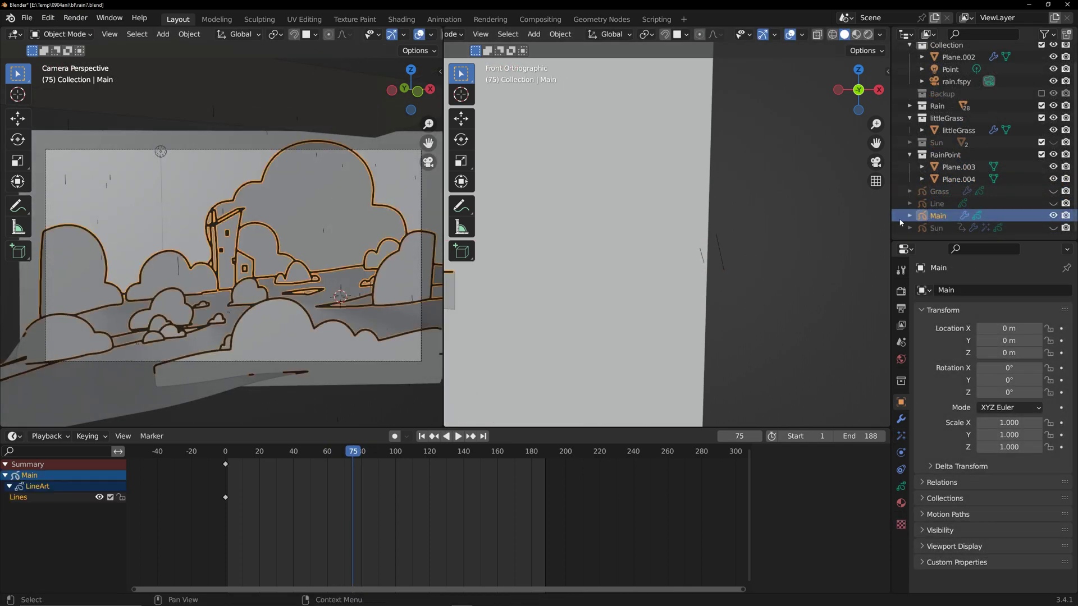
key("shift+d")
right_click(879, 216)
double_click(946, 222)
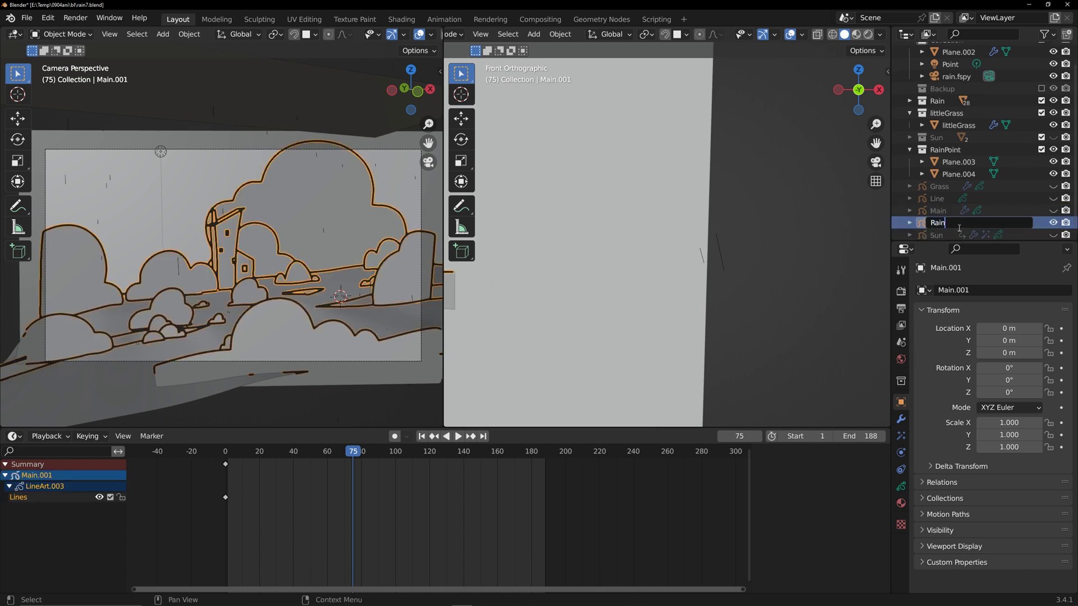
type("Rain")
key("Return")
Set the Rain Line Art modifier's source collection to RainPoint, exclude intersection edges, and preview the animation
left_click(901, 419)
left_click(1008, 344)
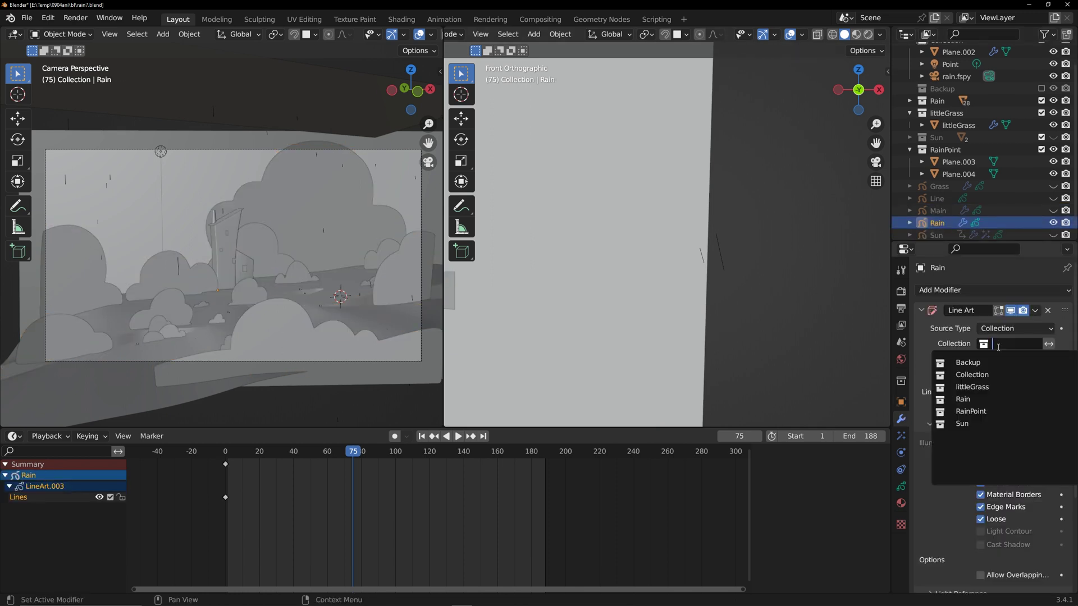
left_click(966, 413)
left_click(766, 319)
scroll(1005, 407, "down", 3)
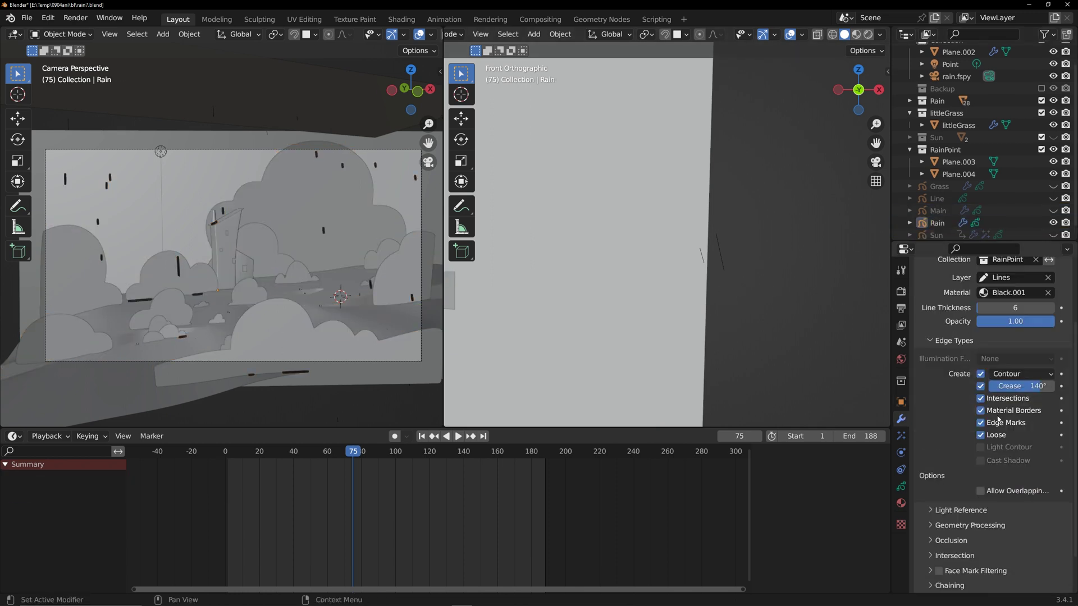
left_click(987, 400)
key("space")
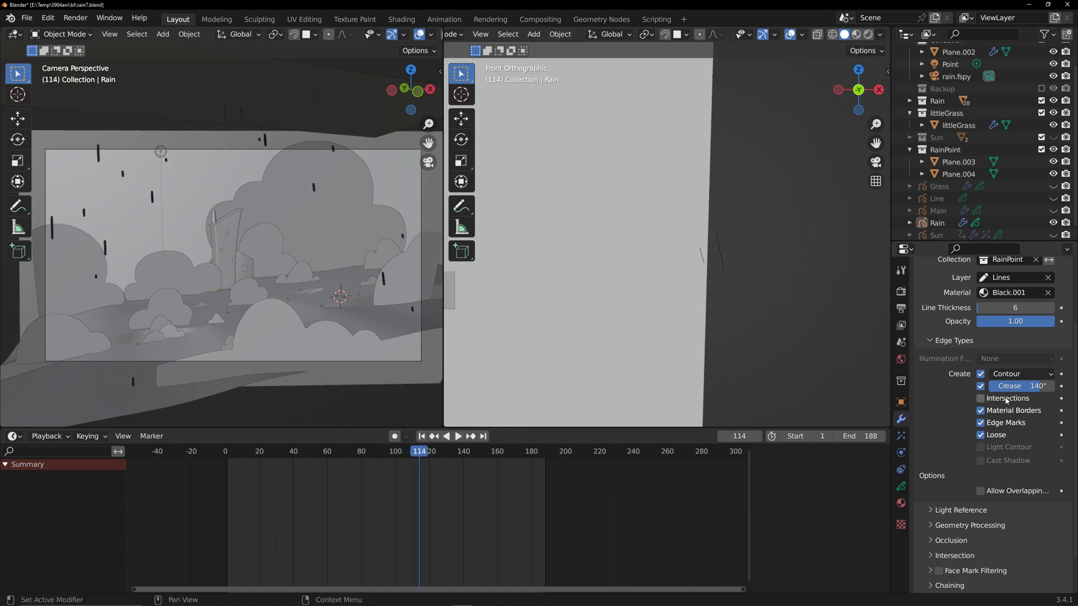
Color the Rain line art near-white and lower its Lines layer opacity to 0.447
scroll(913, 438, "down", 2)
left_click(901, 503)
left_click(1009, 384)
left_click_drag(1045, 304, 1045, 225)
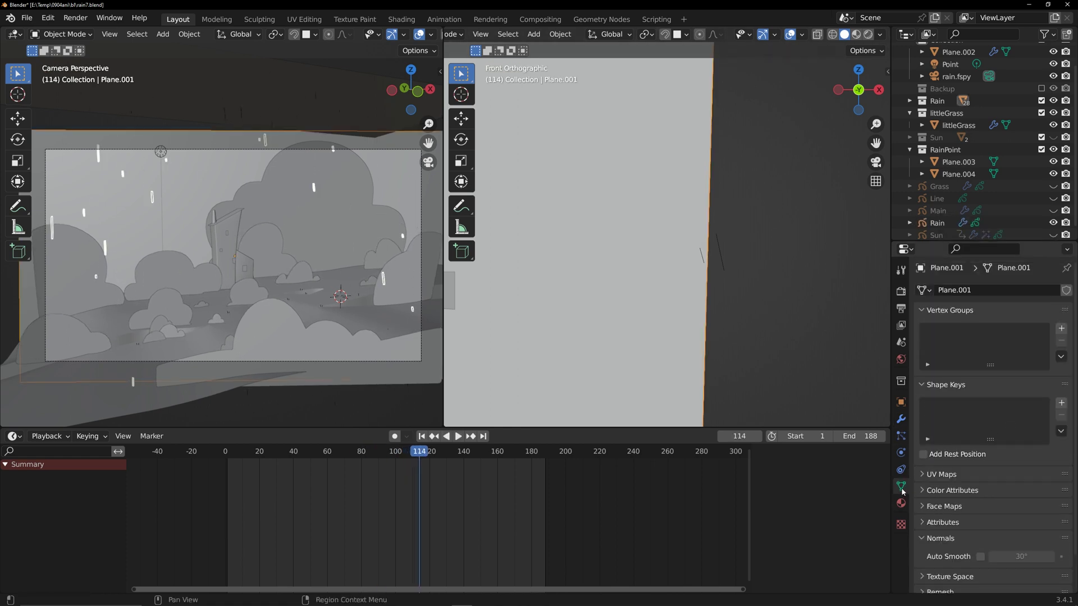
left_click(937, 223)
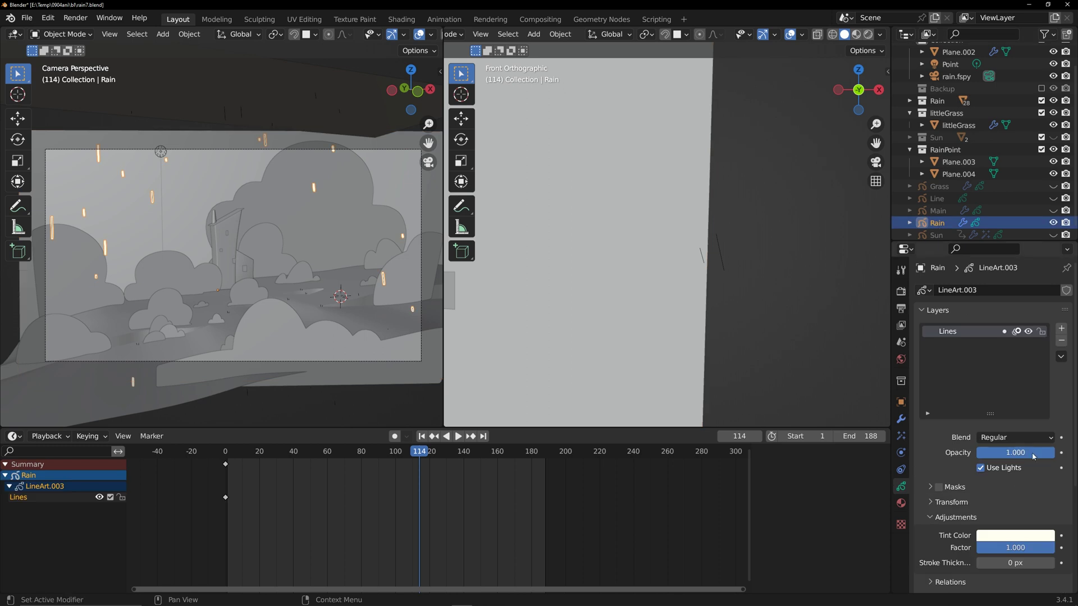
left_click_drag(1006, 452, 1011, 452)
Unhide the Grass, Line, Main and Sun line art objects and play the animation with the rain
left_click_drag(1053, 187, 1054, 210)
left_click(1054, 235)
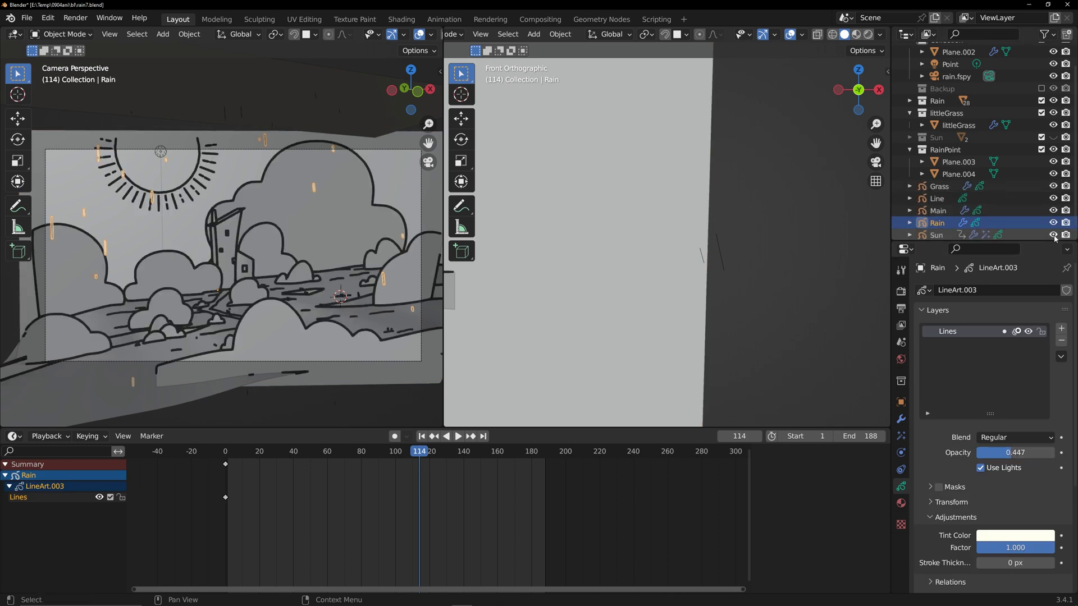
left_click(777, 329)
key("space")
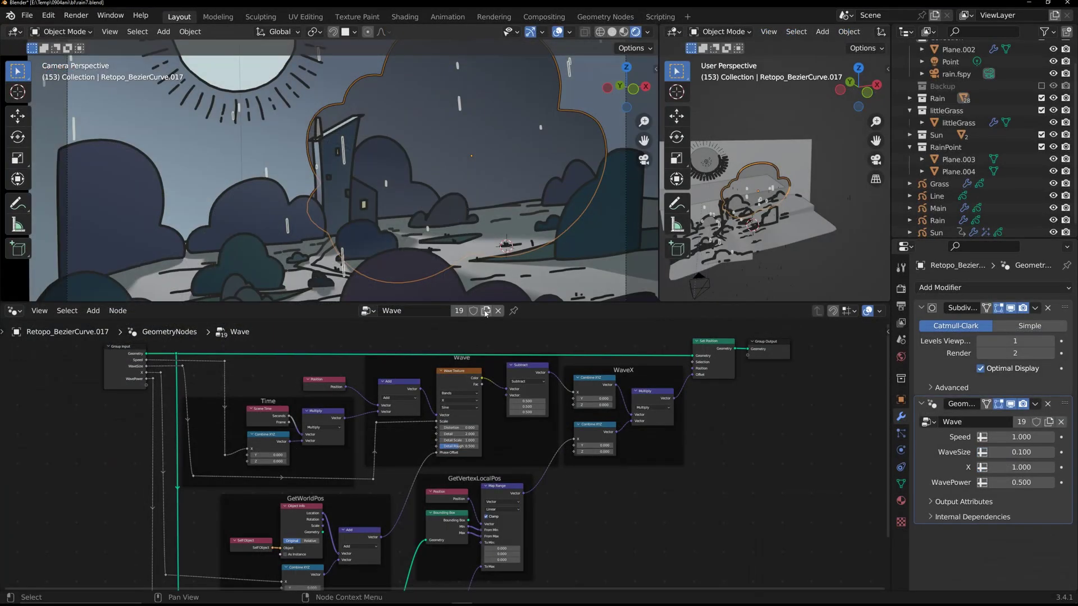
Name the large cloud's copy of the Wave node group Cloud and reconnect its Combine XYZ input from Z to Y
key("Return")
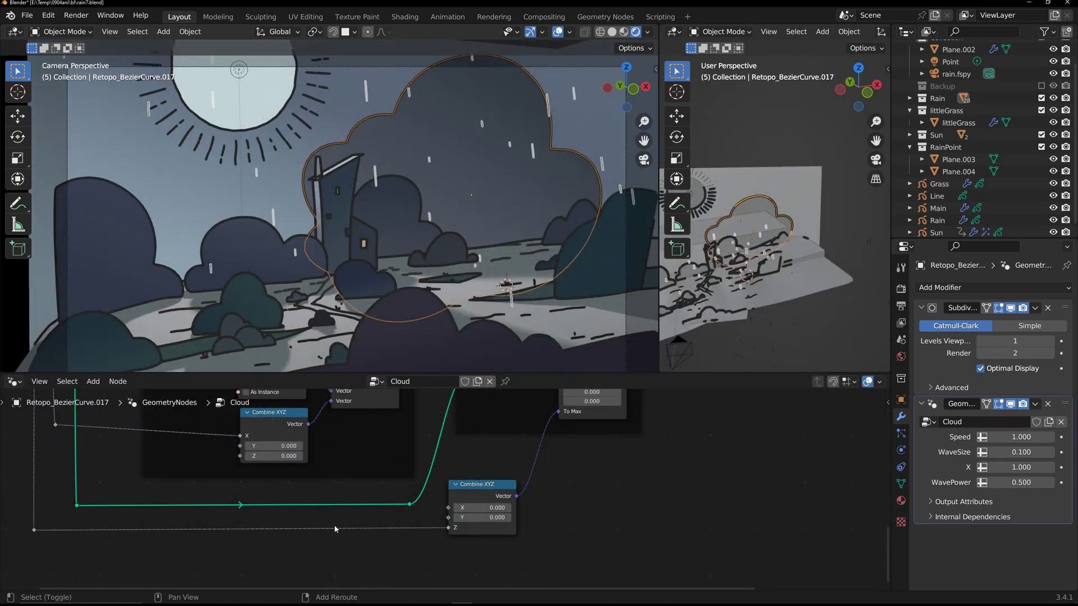
left_click_drag(443, 522, 448, 517)
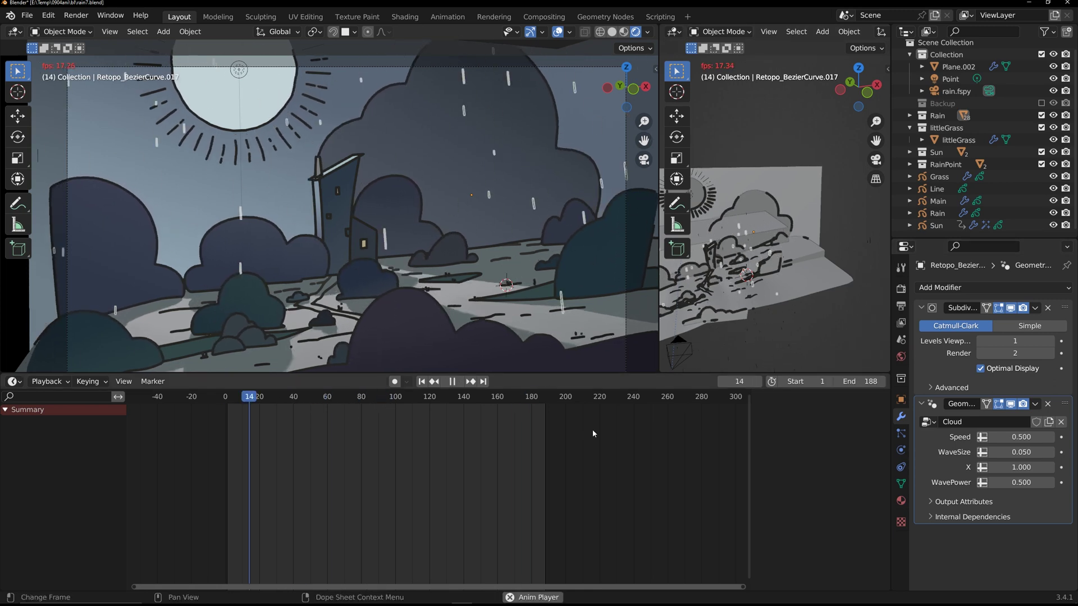
Set the large cloud's WaveSize to 0.1 and WavePower to 0.2, checking the motion in playback
key("space")
double_click(1003, 455)
type("0.1")
key("Return")
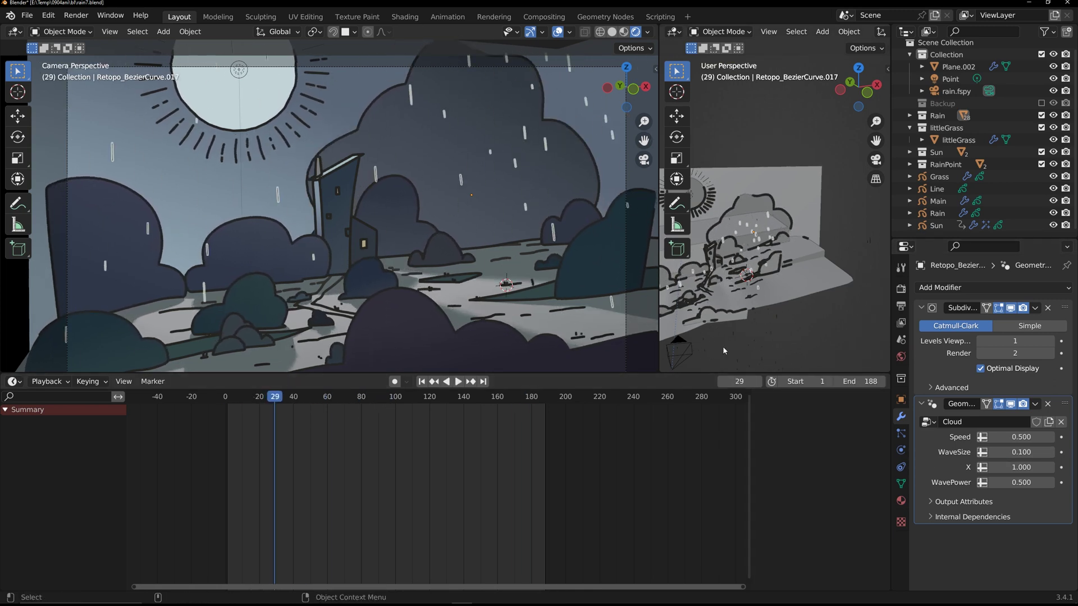
key("space")
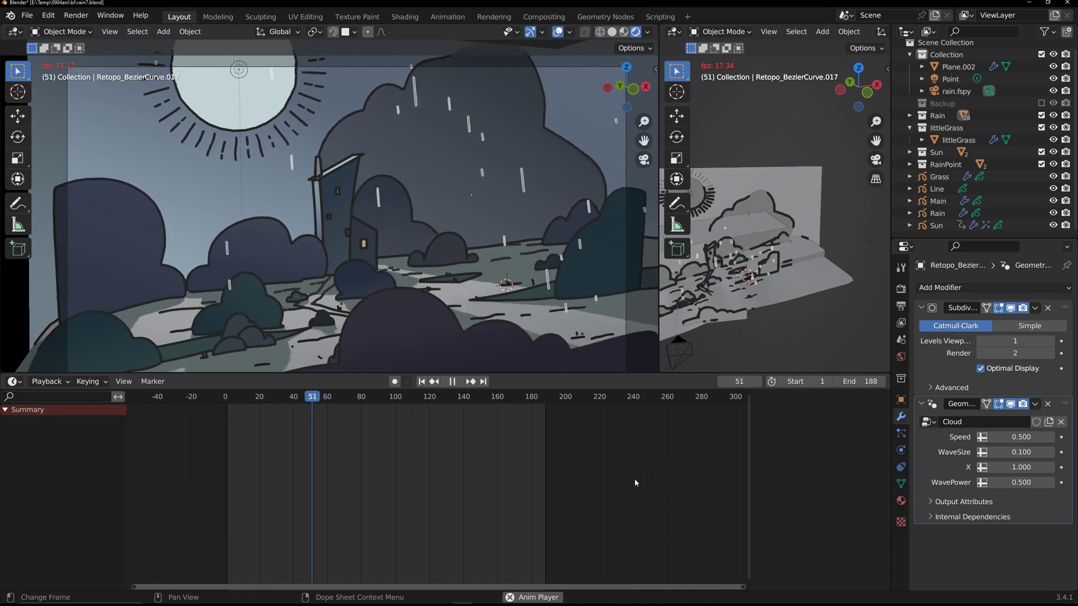
key("space")
left_click(1025, 482)
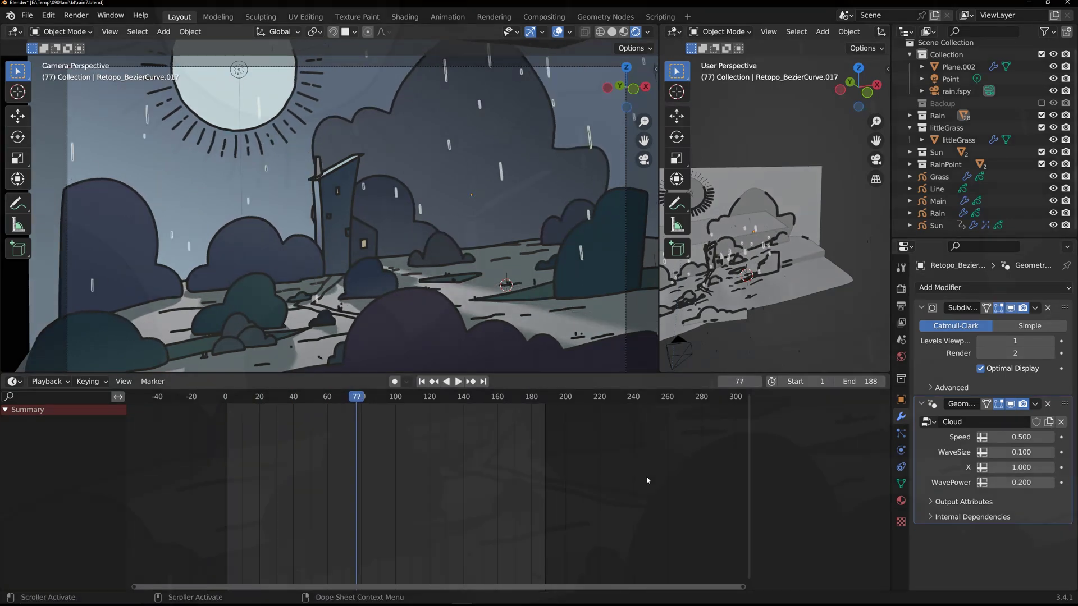